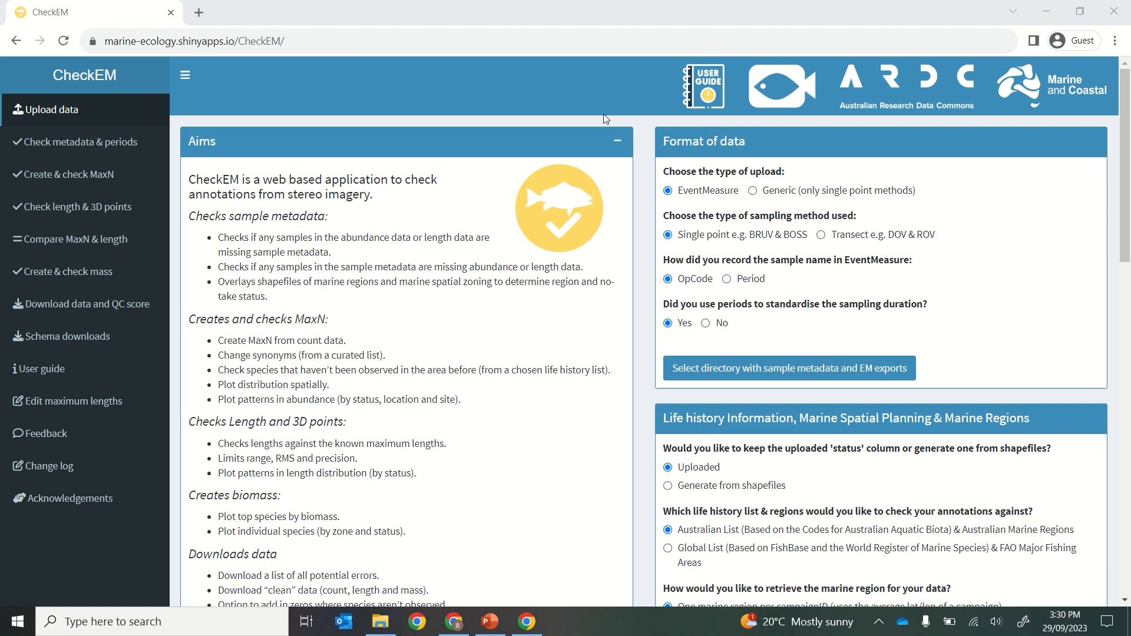
Try the Transect e.g. DOV & ROV sampling method and return the selection to Single point e.g. BRUV & BOSS.
scroll(603, 114, down, 1)
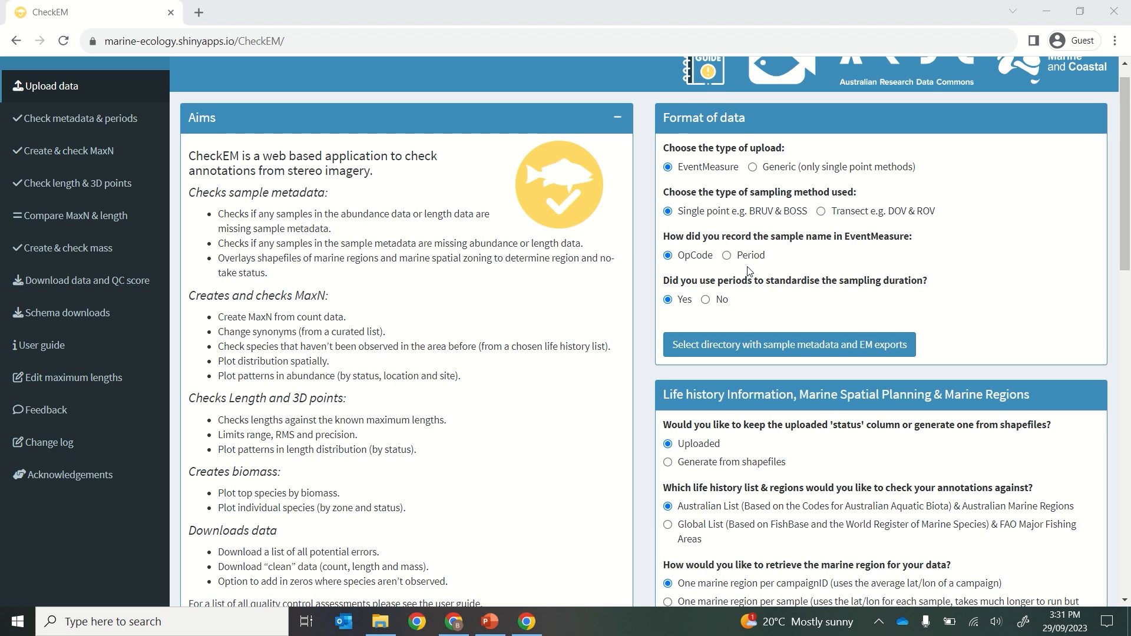
click(822, 211)
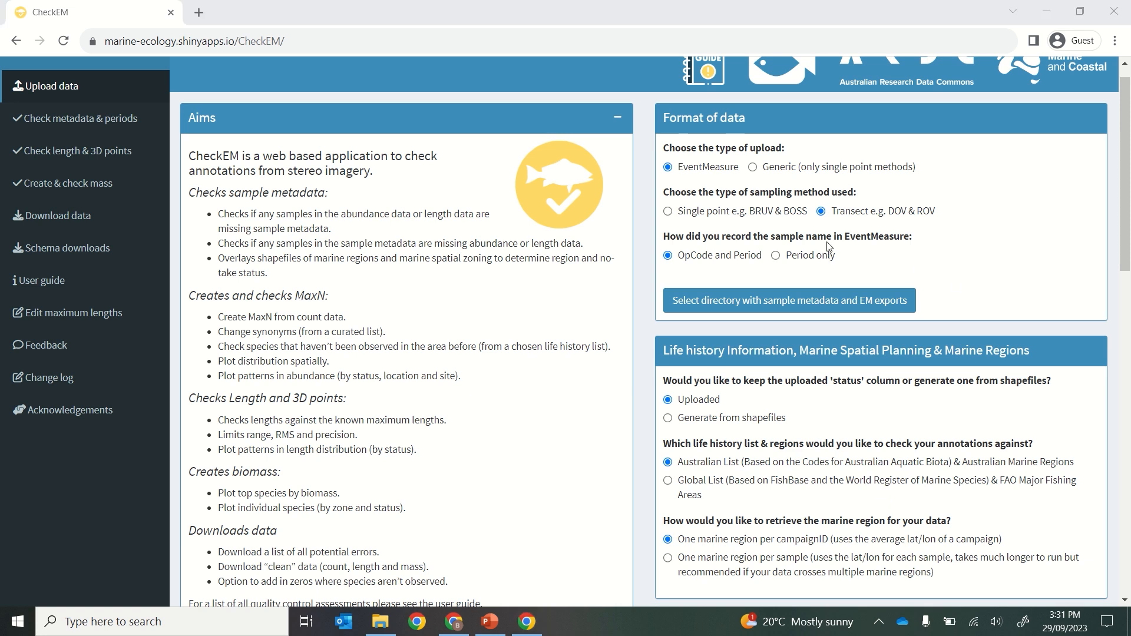
click(790, 219)
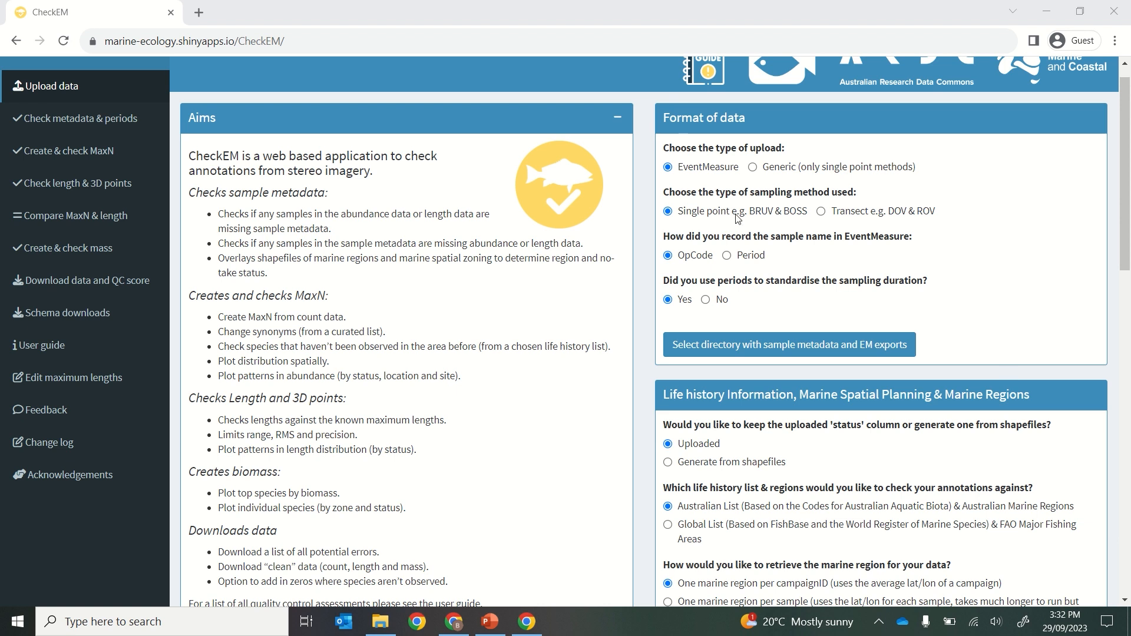
Upload all files from the Desktop folder "EM database output_video example" as the sample metadata and EM exports.
click(796, 349)
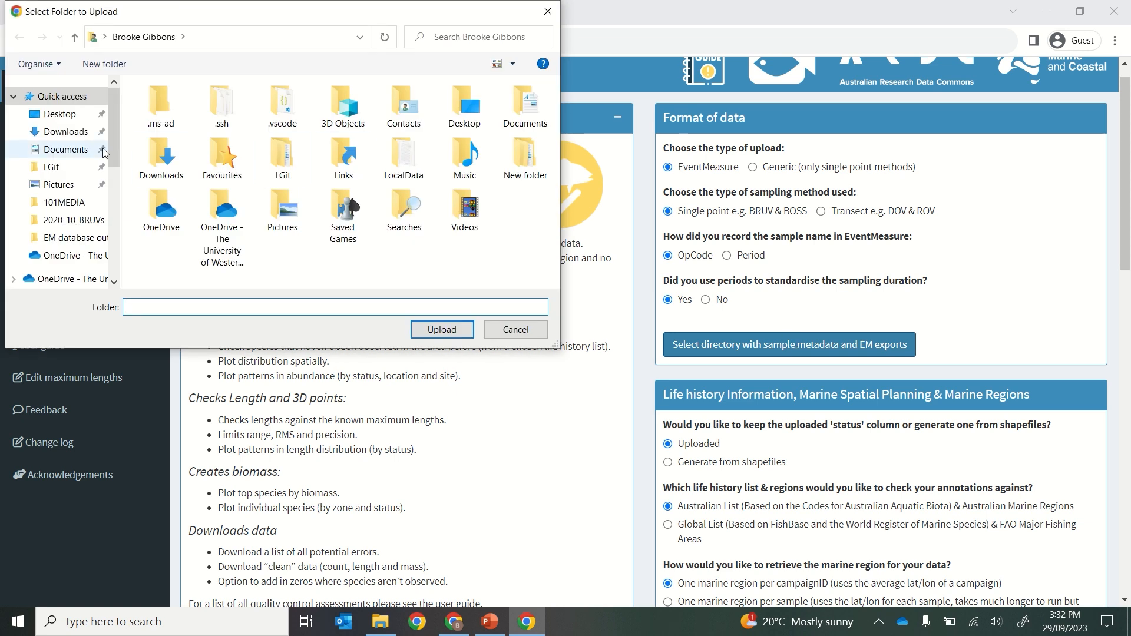
click(59, 113)
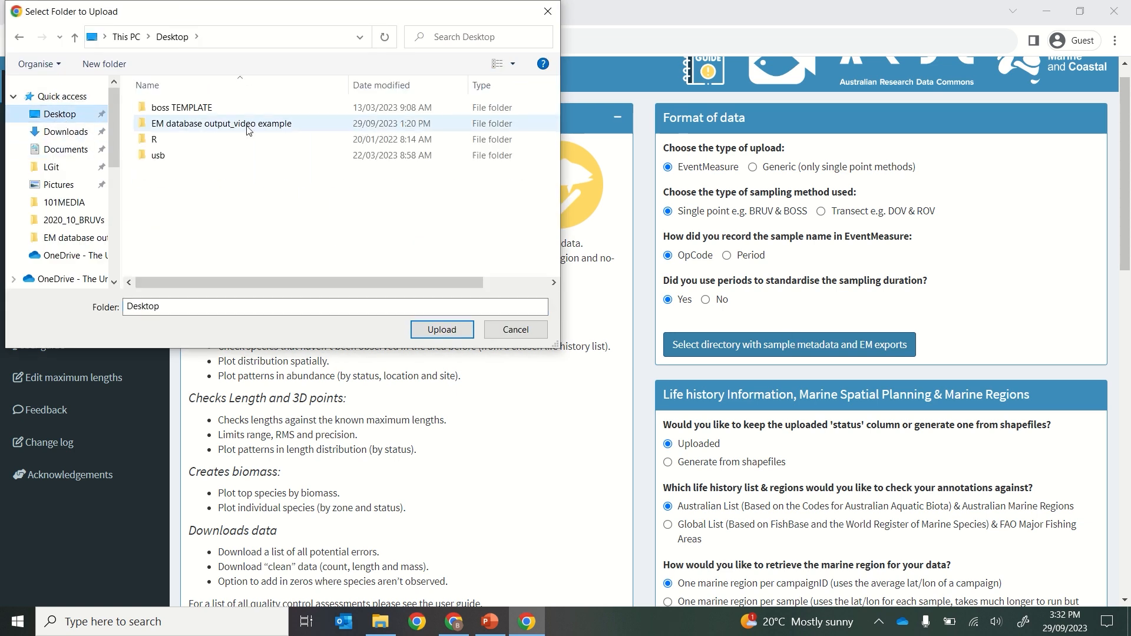
double_click(250, 130)
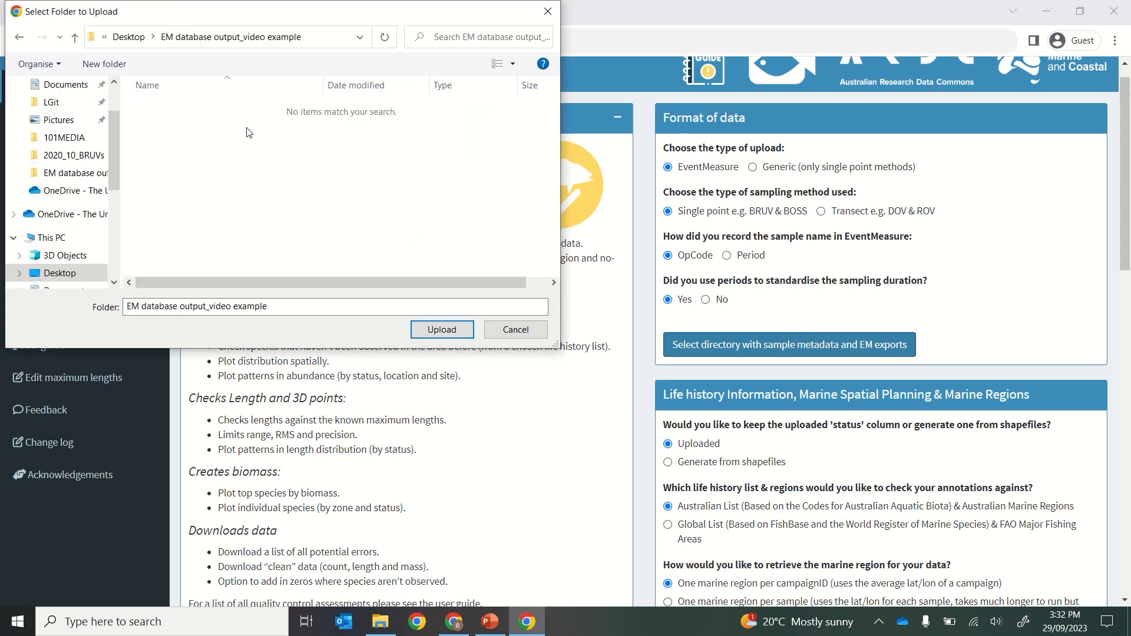
click(442, 330)
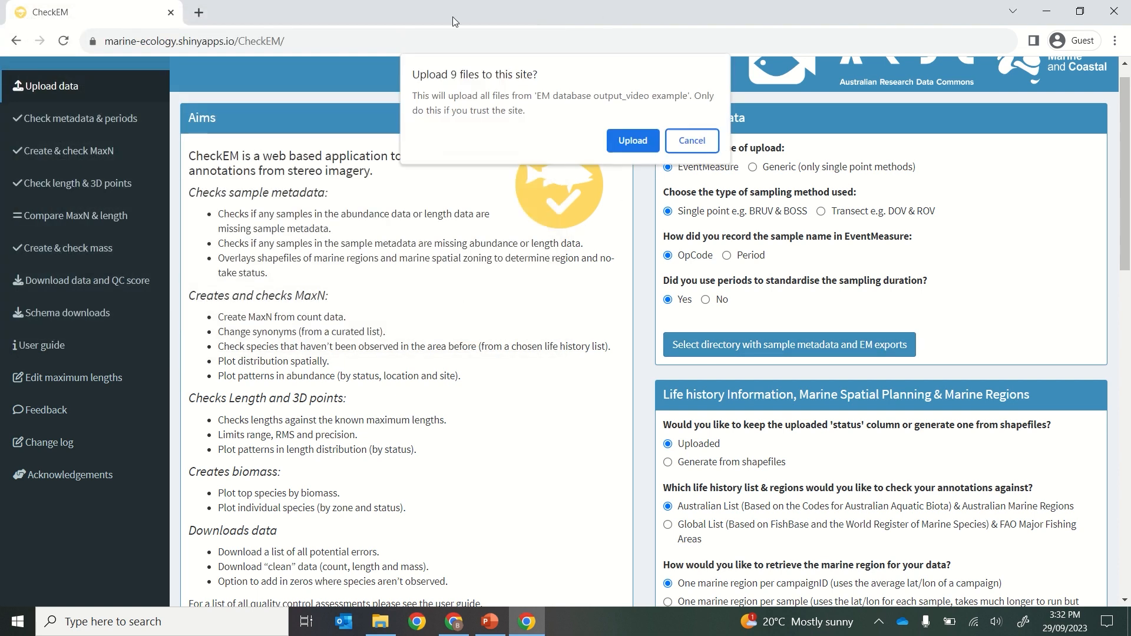
click(633, 141)
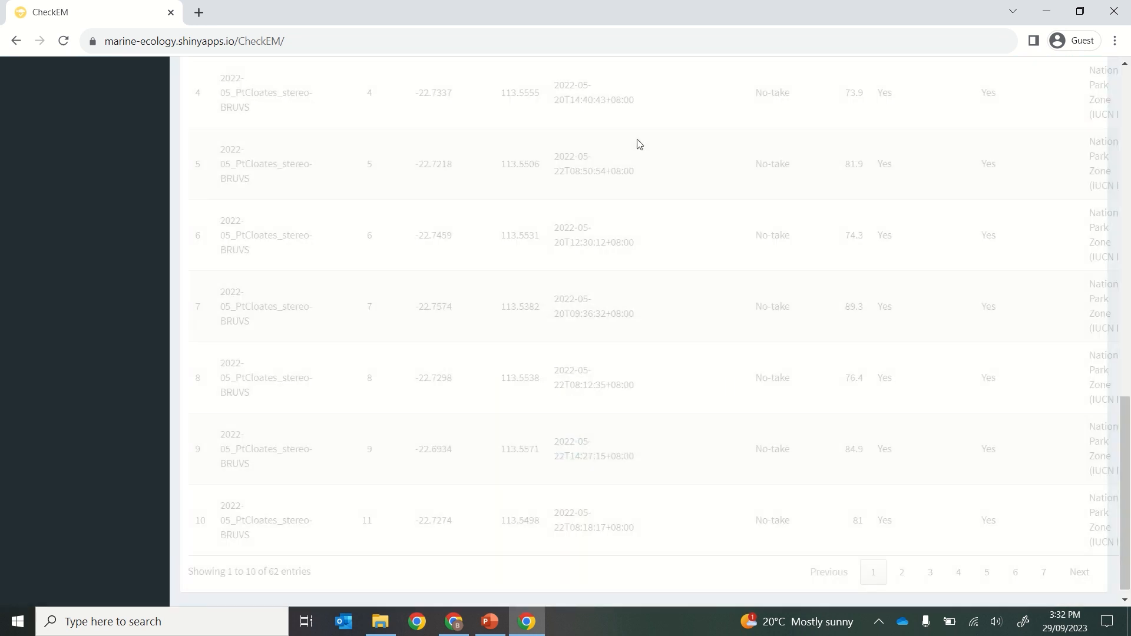
Examine the preview of the uploaded sample metadata and the data format, life history and marine region options.
scroll(681, 436, up, 8)
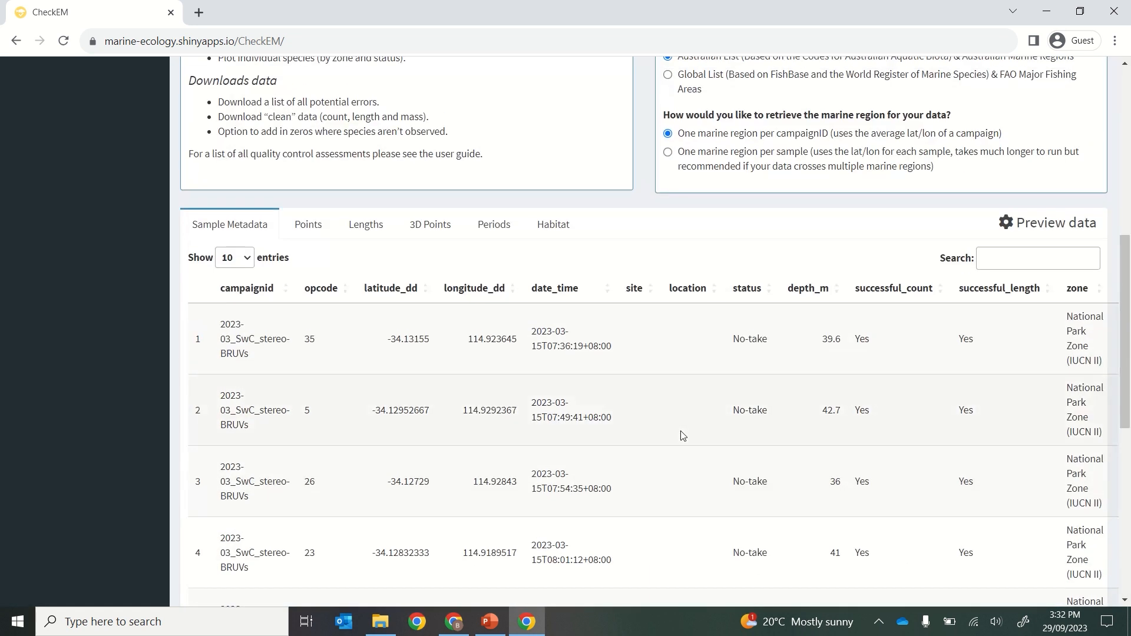
scroll(681, 436, up, 3)
scroll(682, 436, down, 2)
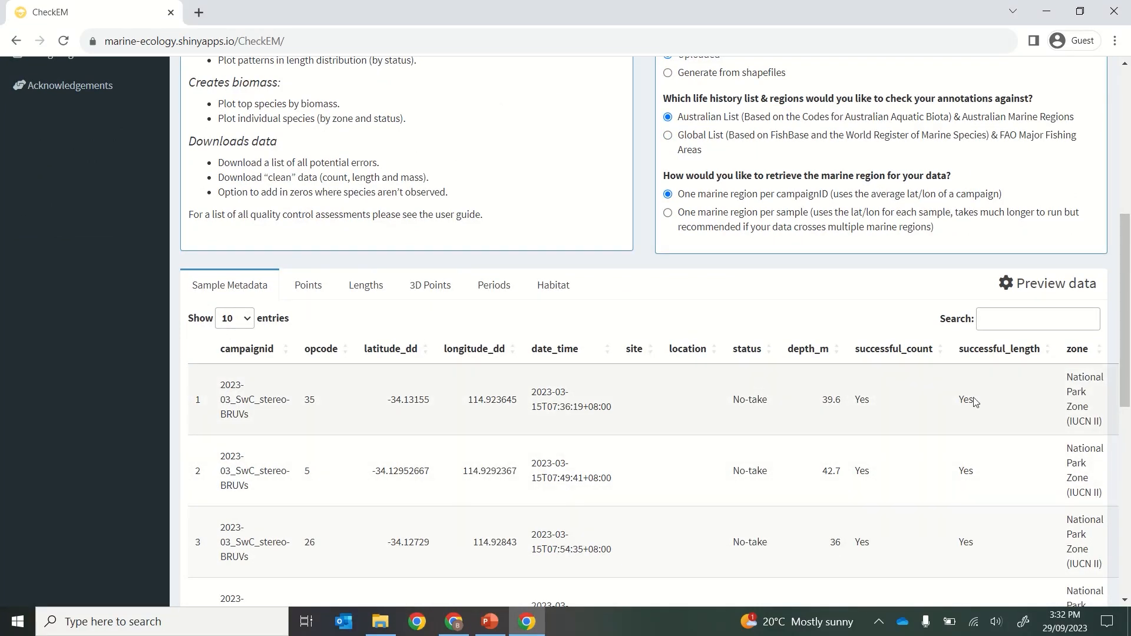
scroll(975, 403, up, 5)
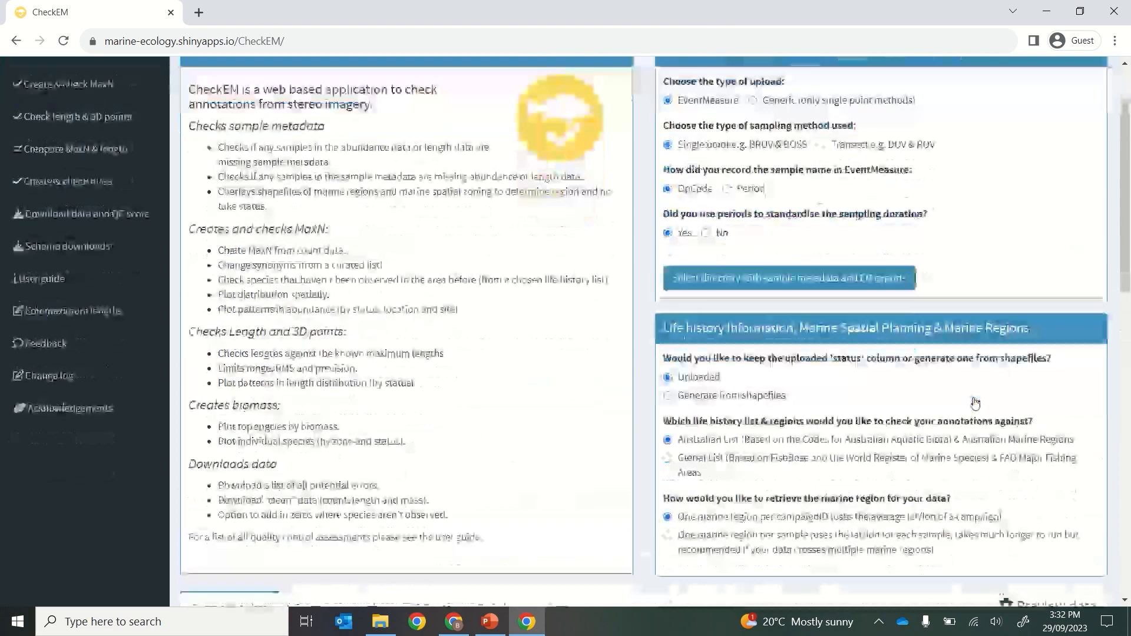
scroll(974, 403, down, 4)
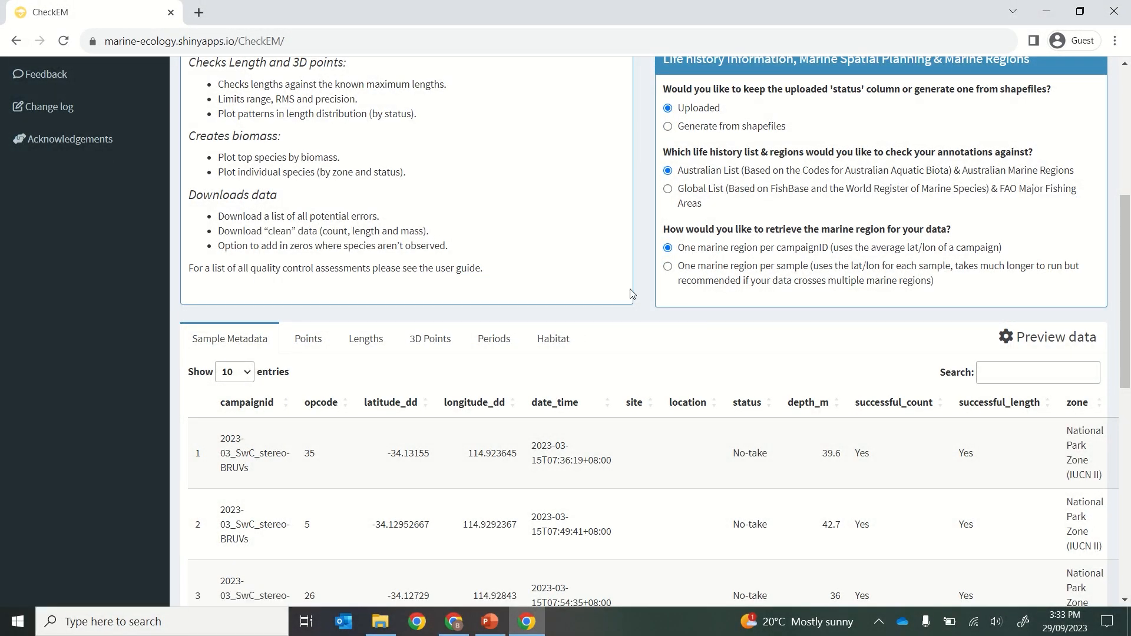
scroll(632, 294, up, 6)
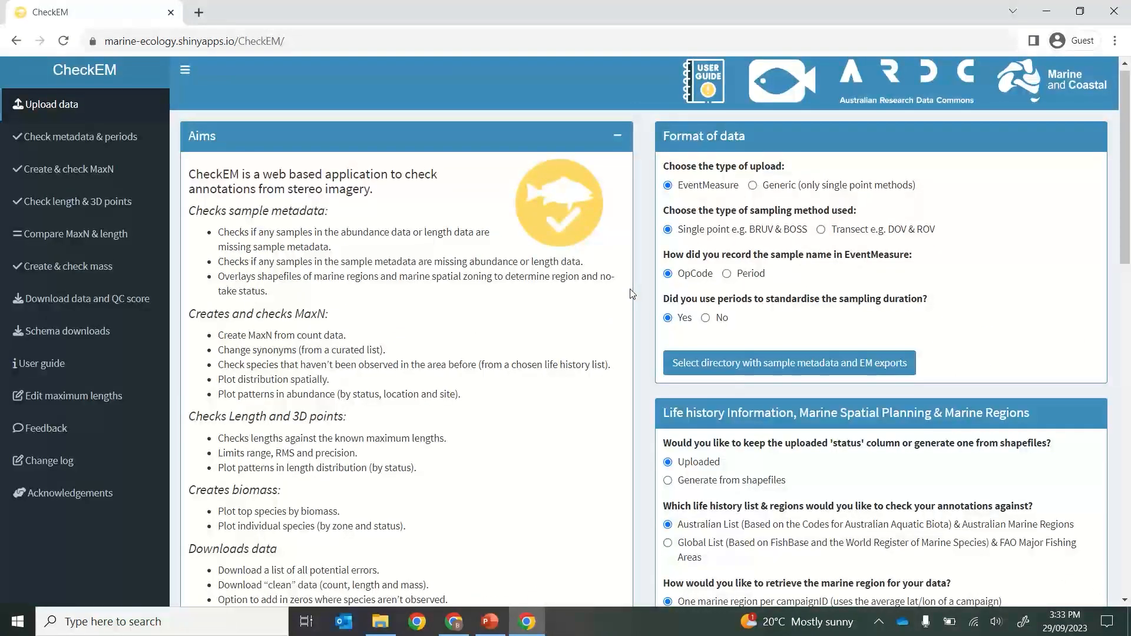
scroll(631, 293, down, 2)
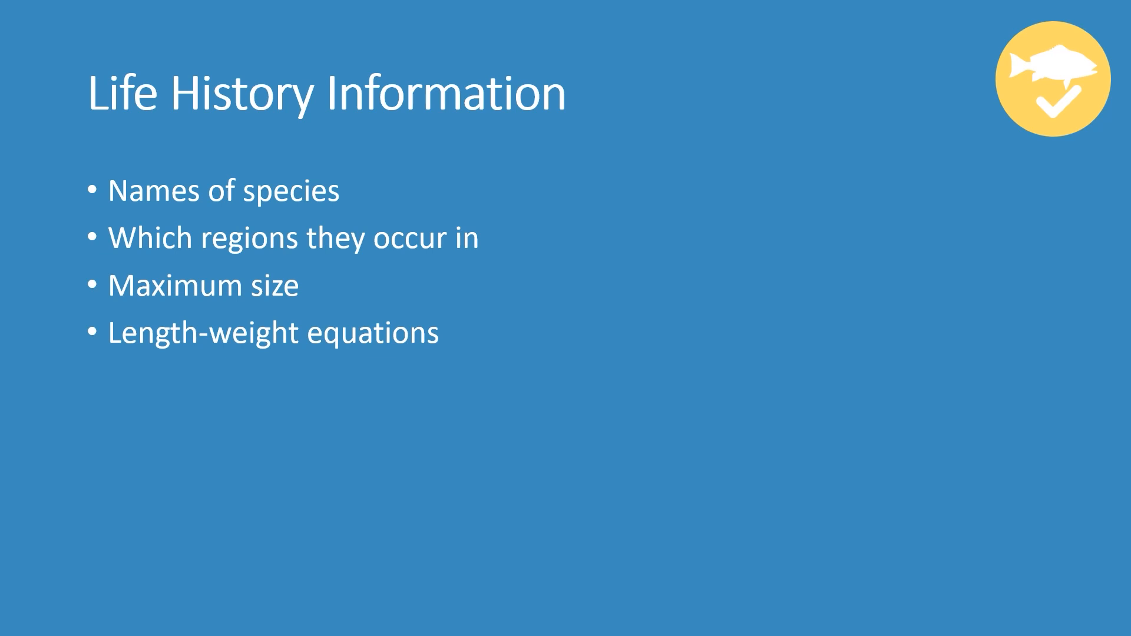
key(Right)
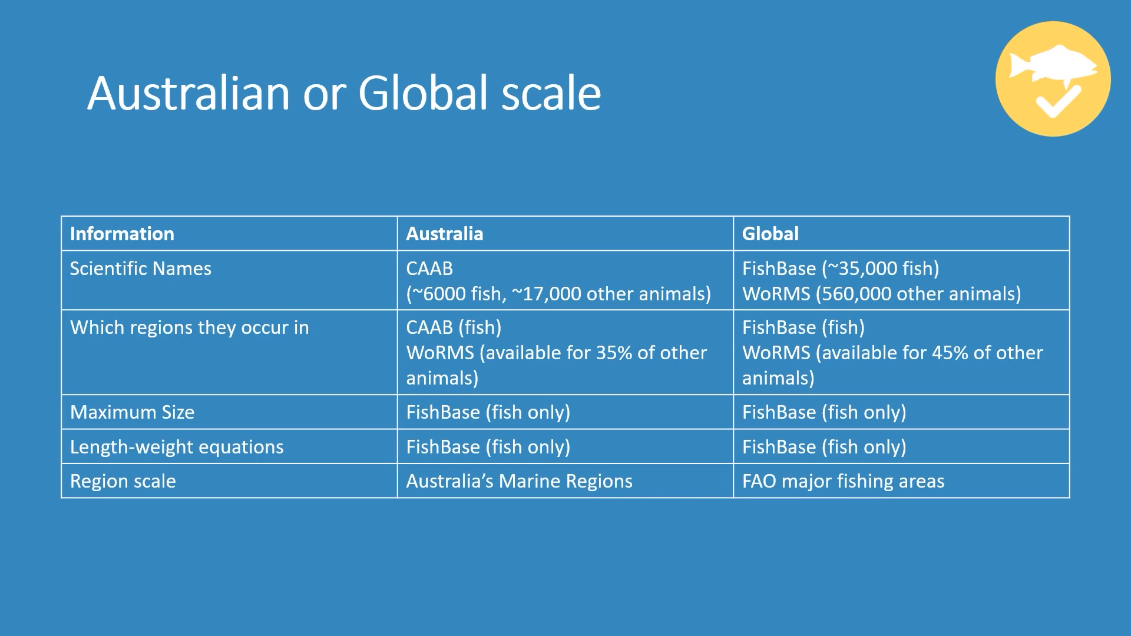
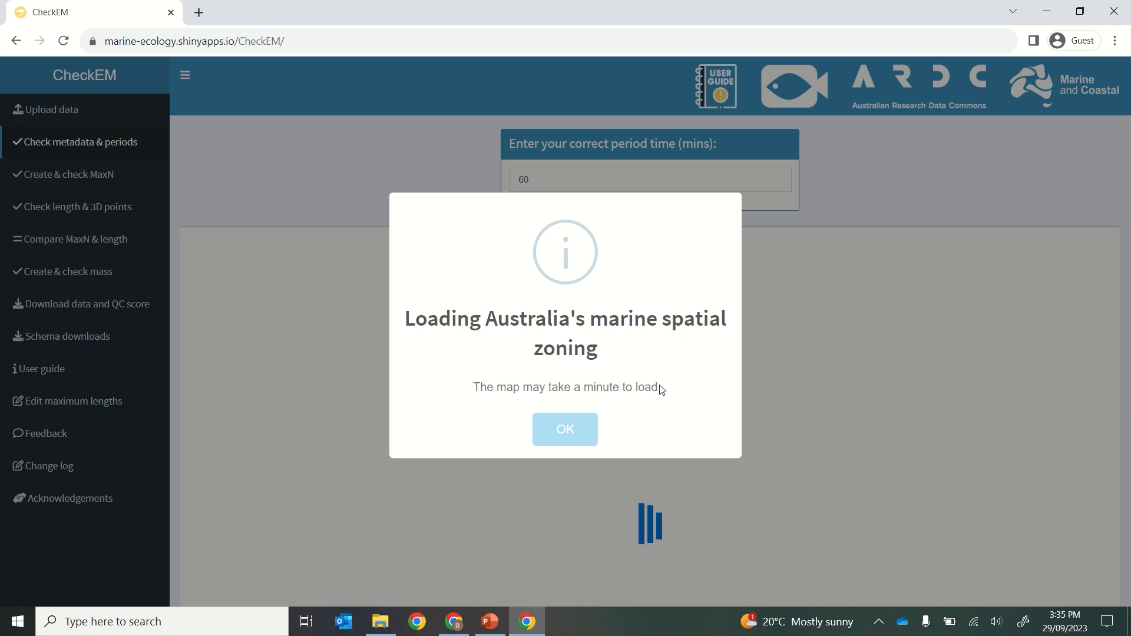
Dismiss the map loading notice and inspect the lists of periods not 60 mins long and samples in the points file missing metadata.
click(576, 429)
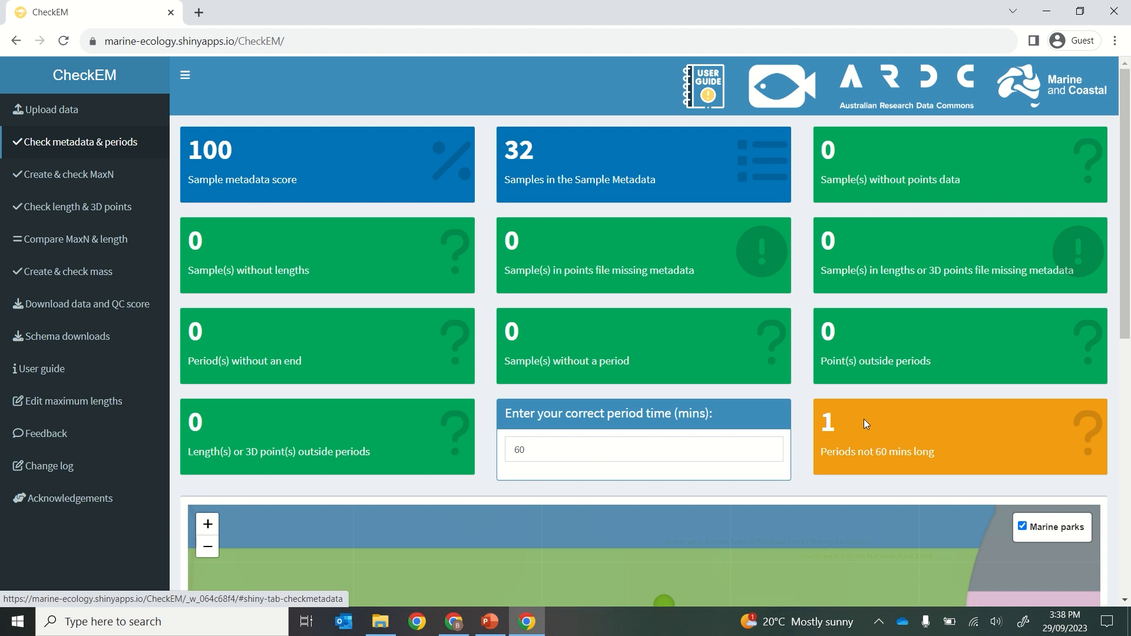
right_click(907, 436)
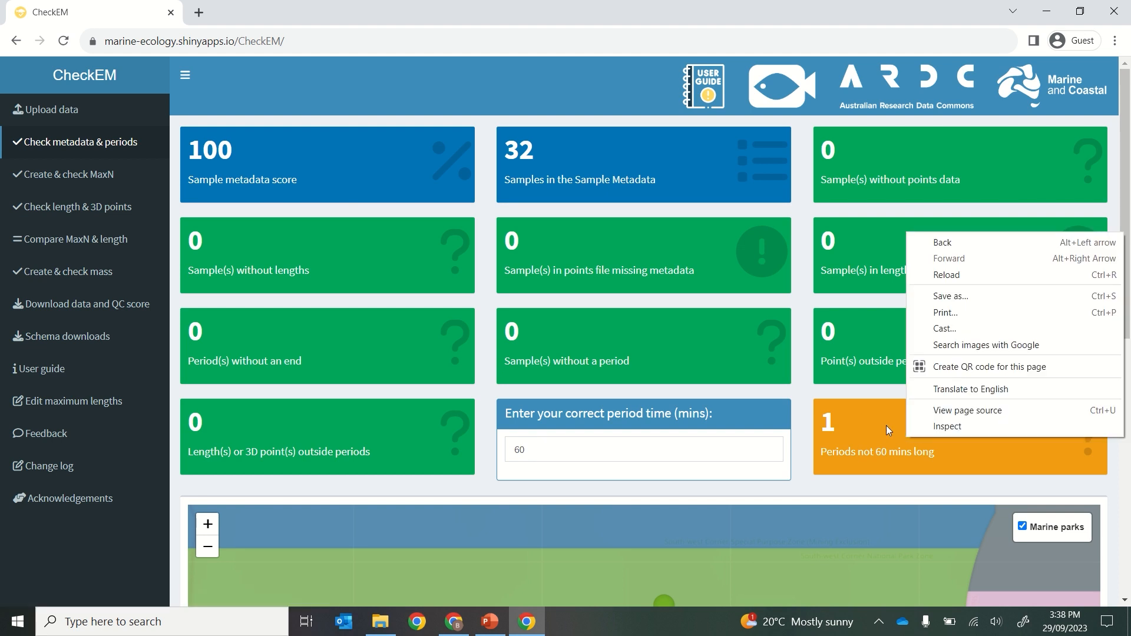
click(883, 426)
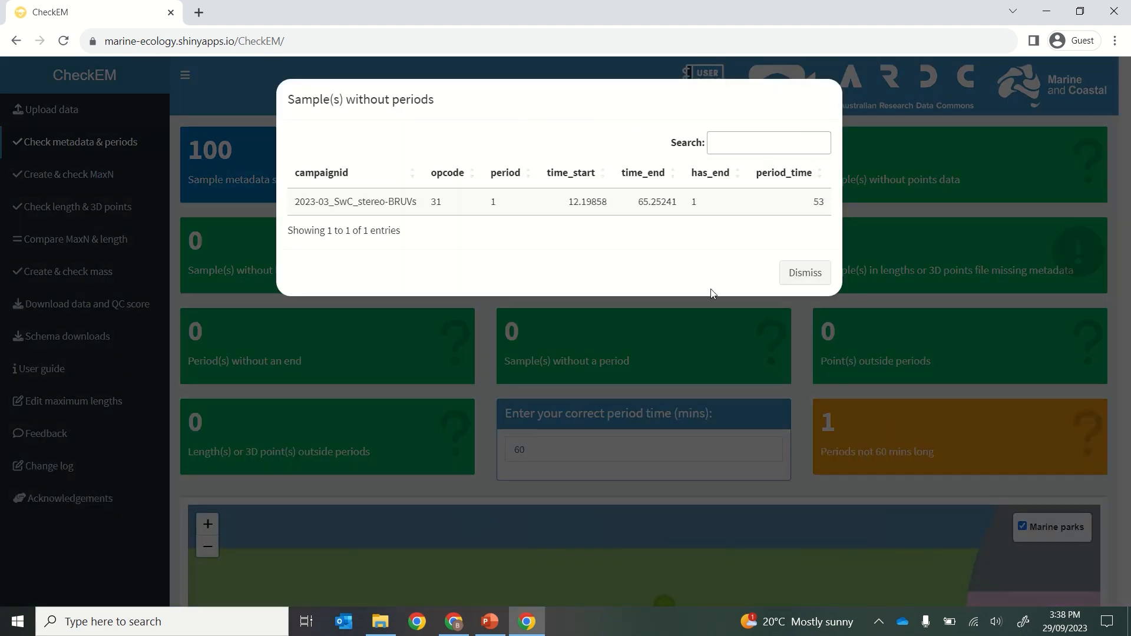
click(624, 204)
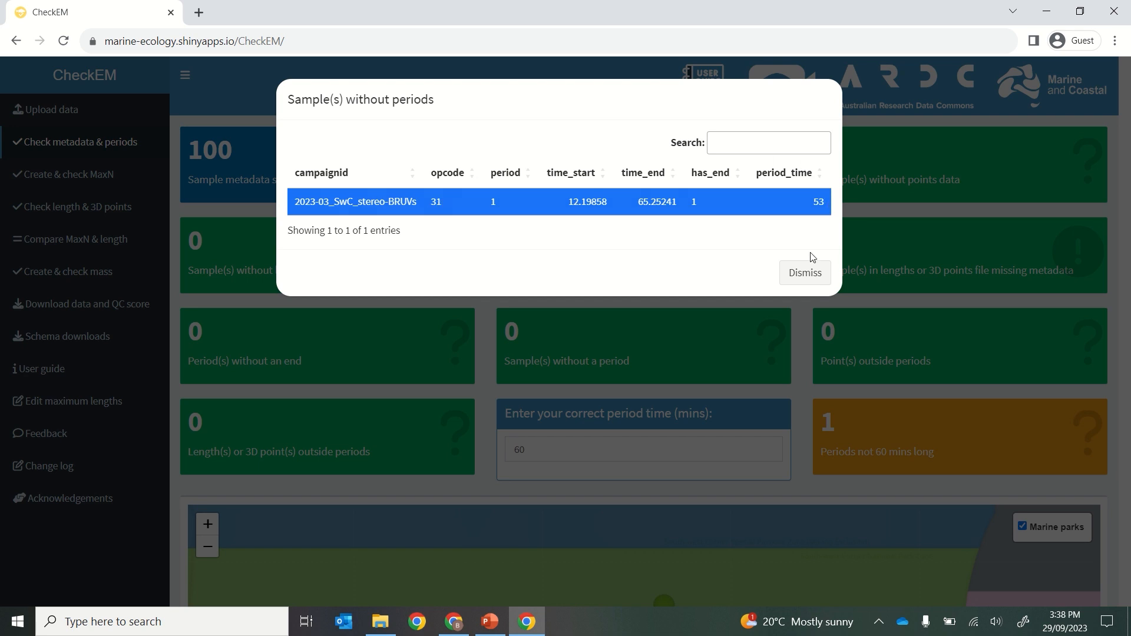
click(802, 273)
click(549, 244)
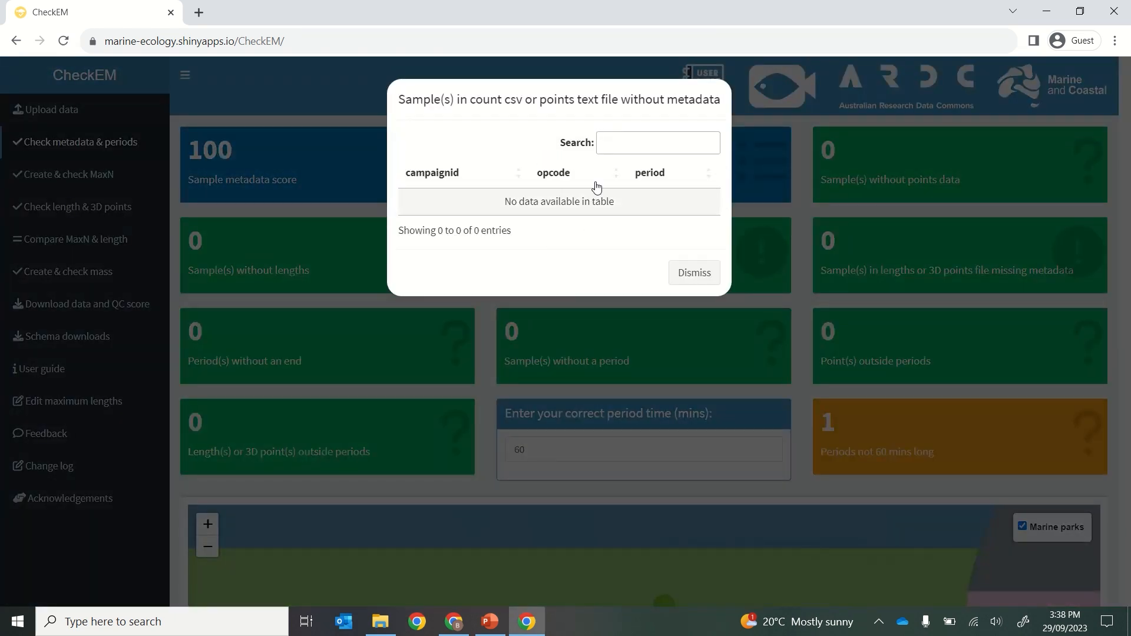
click(712, 274)
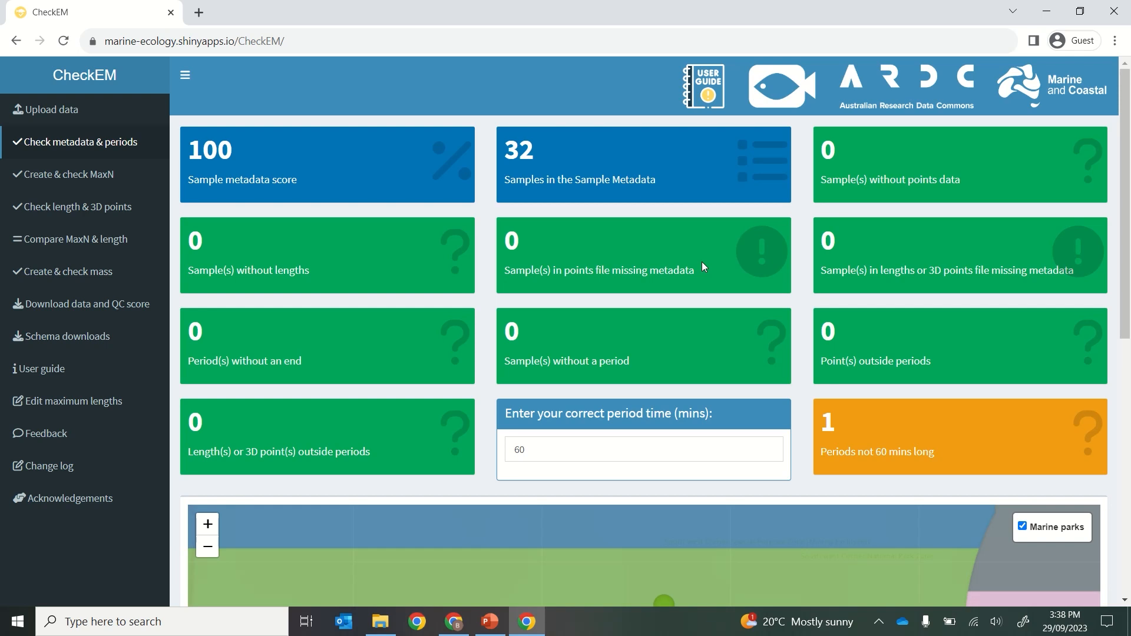
Examine the sample locations on the map and show the details of the markers for opcodes 24, 29 and 35.
scroll(702, 261, down, 5)
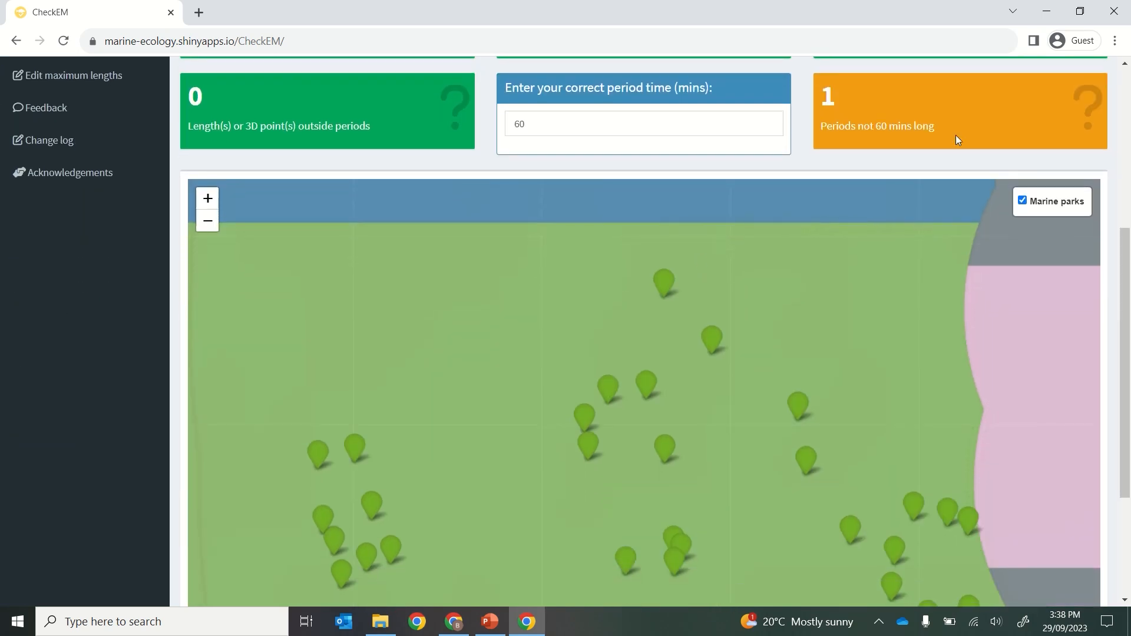
scroll(1105, 149, down, 3)
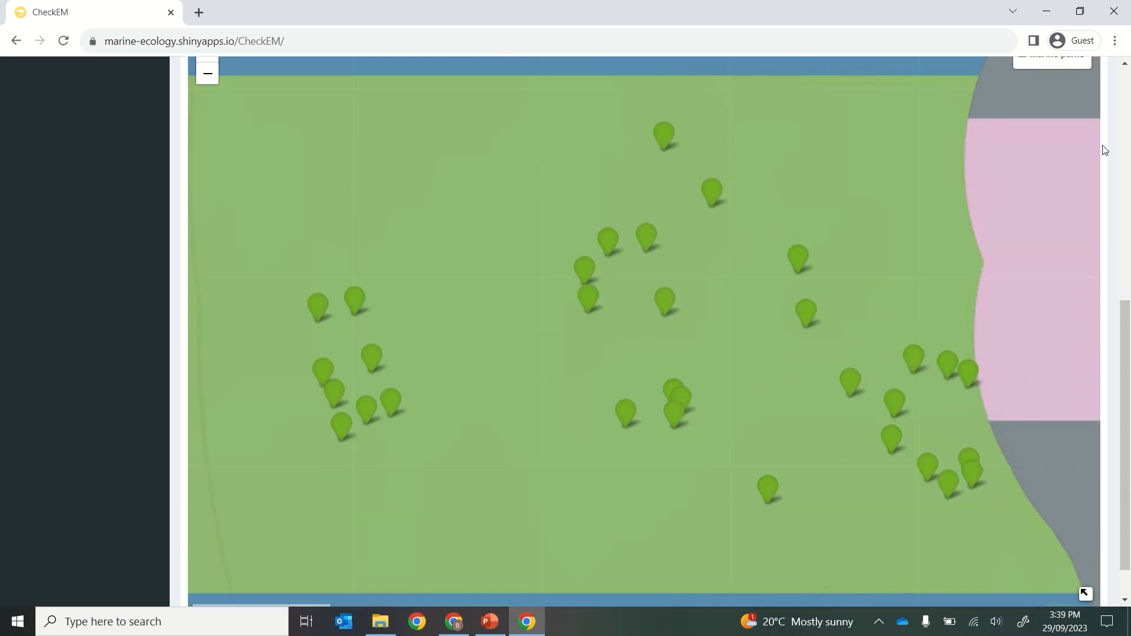
scroll(677, 470, up, 3)
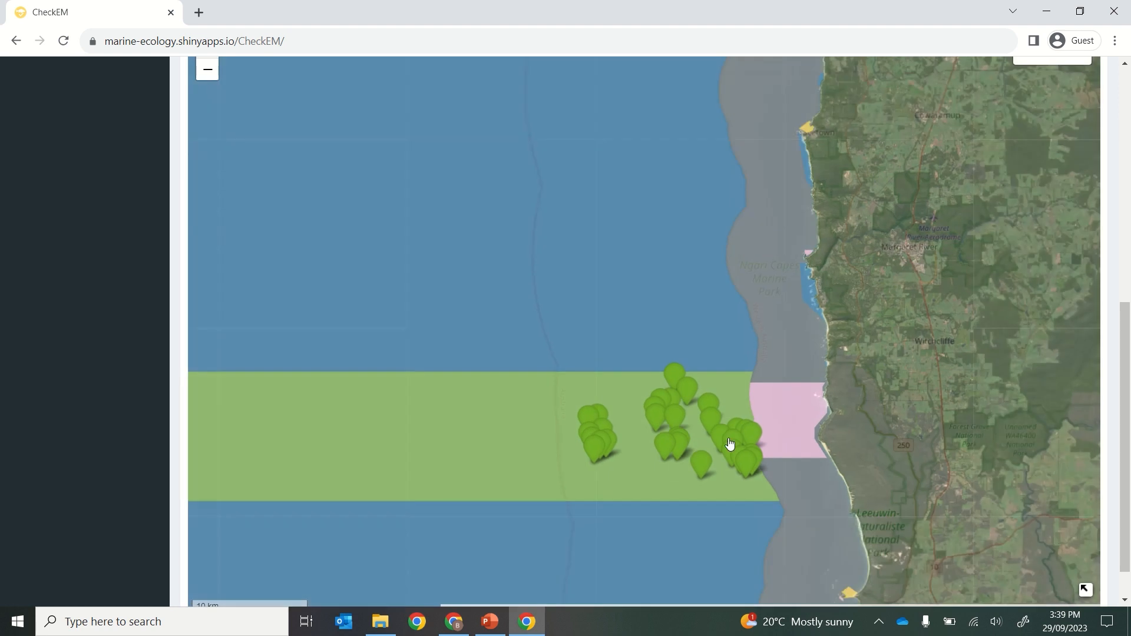
drag(730, 443, 641, 343)
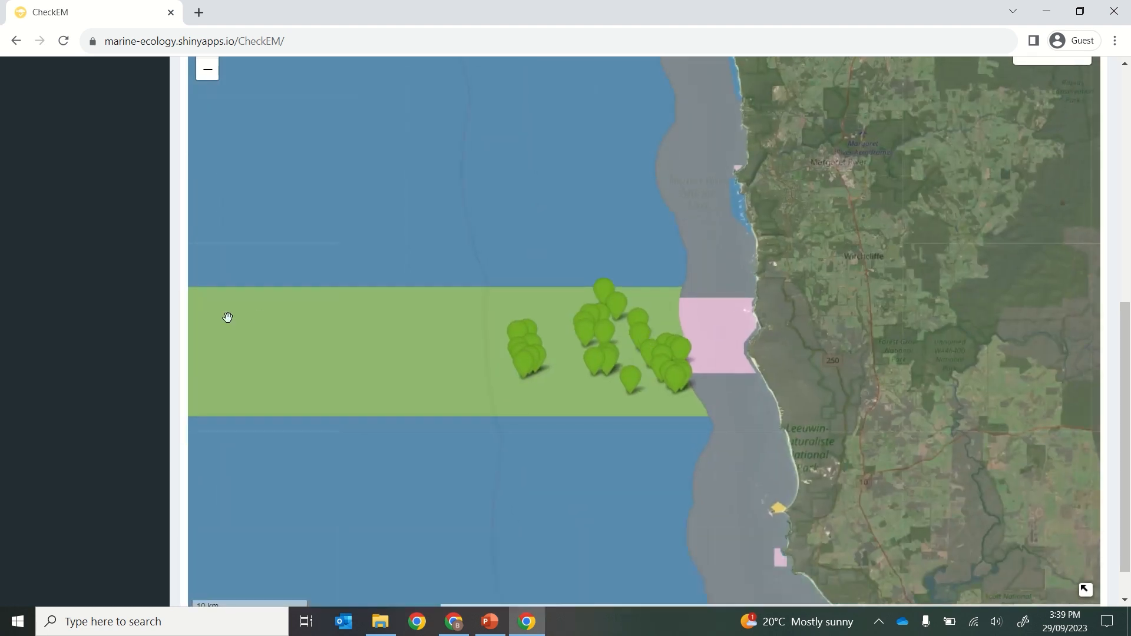
click(593, 370)
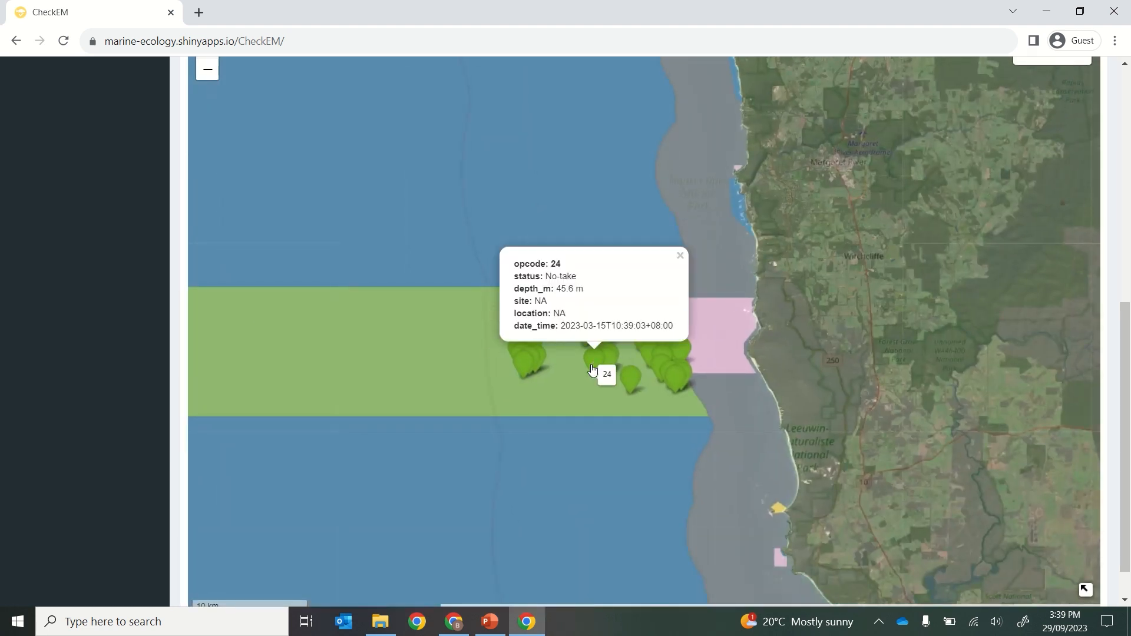
click(659, 363)
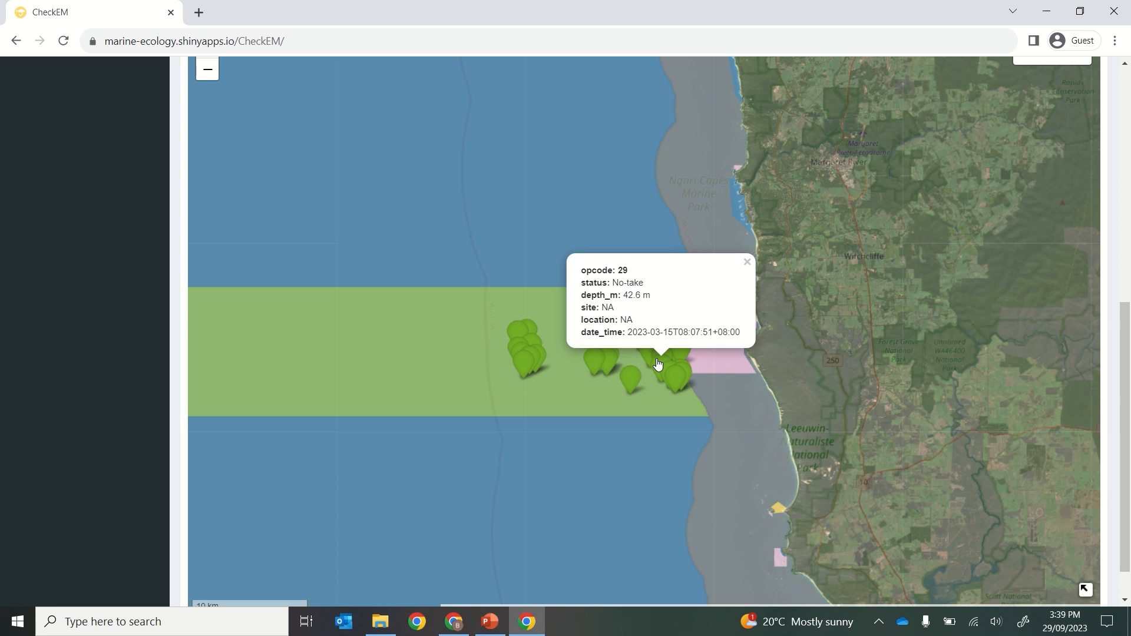
click(668, 379)
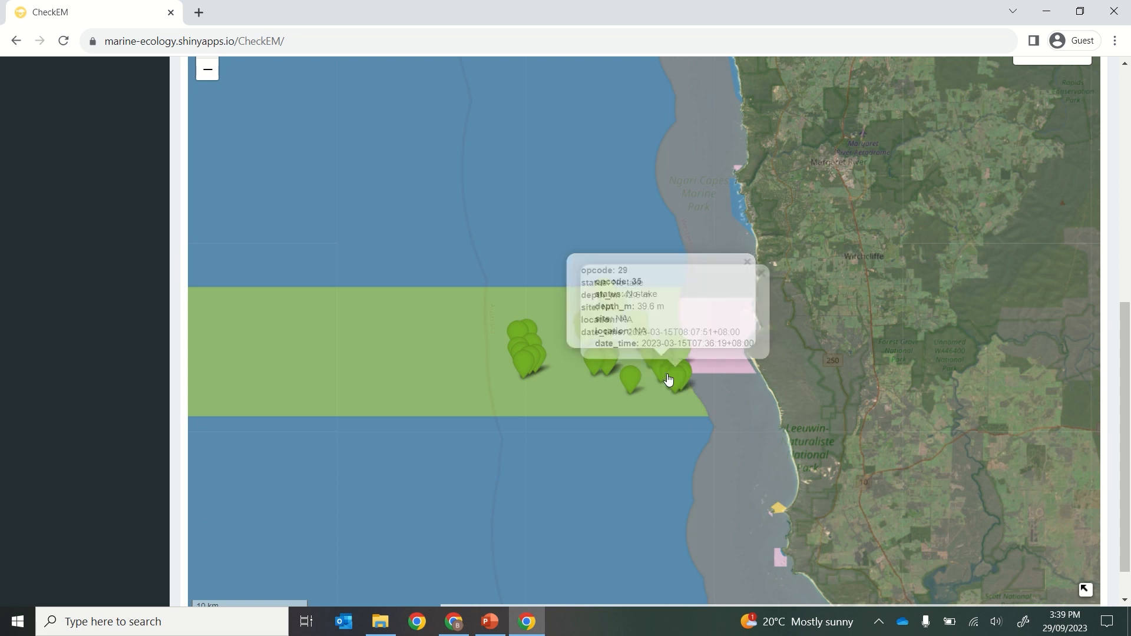
Examine the surrounding marine zoning on a wider map of the coast, switching the Marine parks layer off and on again.
scroll(834, 404, down, 1)
scroll(834, 404, down, 2)
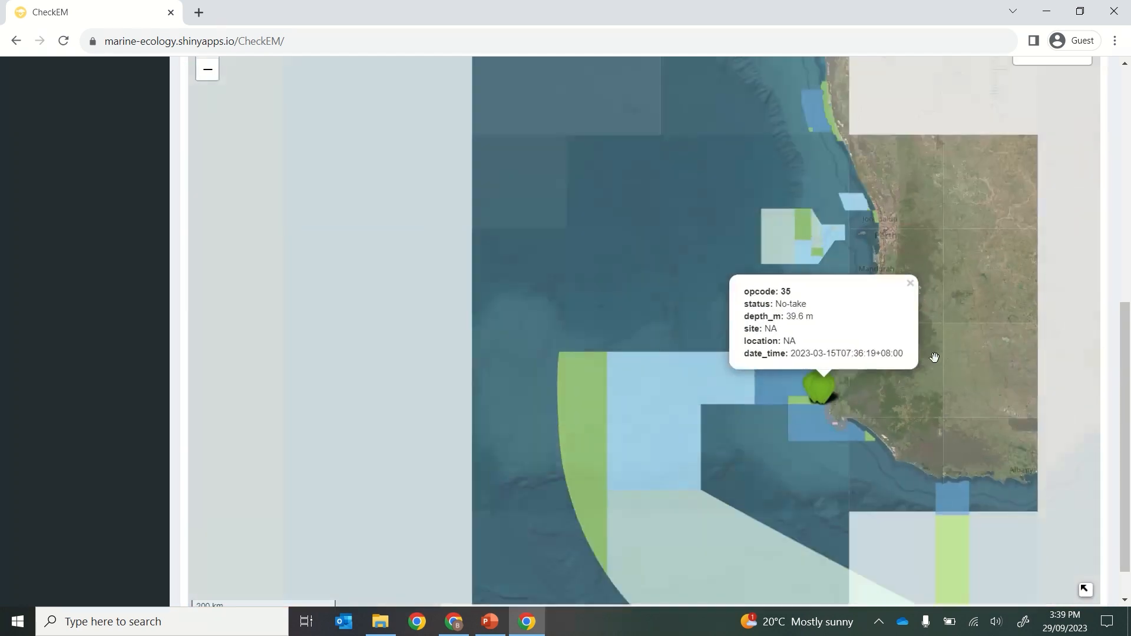
scroll(619, 457, down, 1)
drag(834, 384, 562, 419)
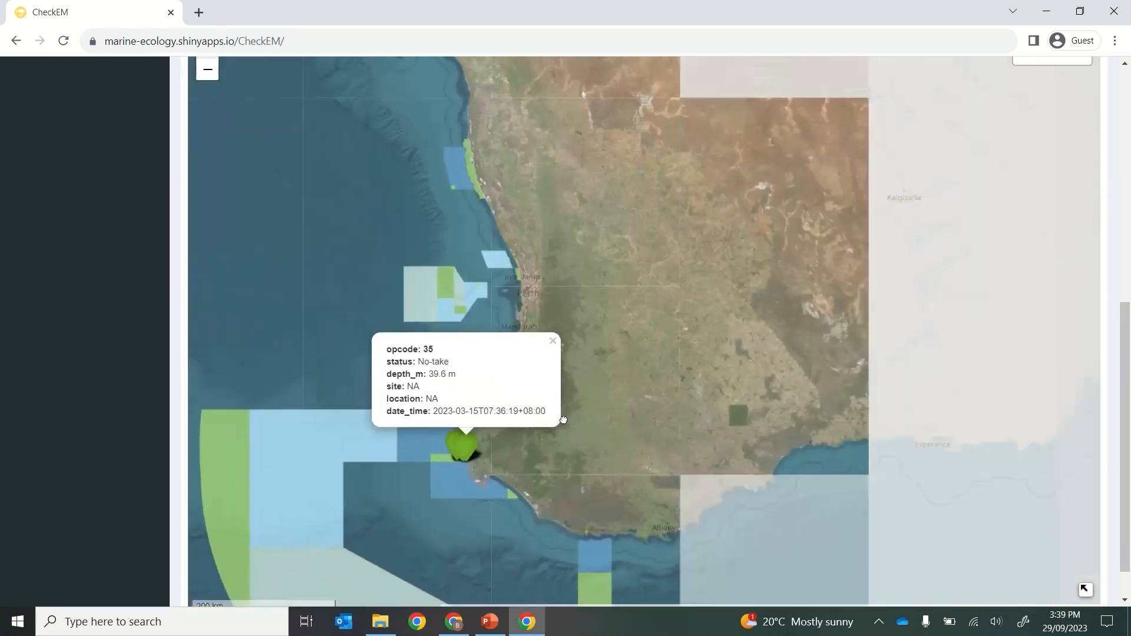
scroll(1122, 162, up, 1)
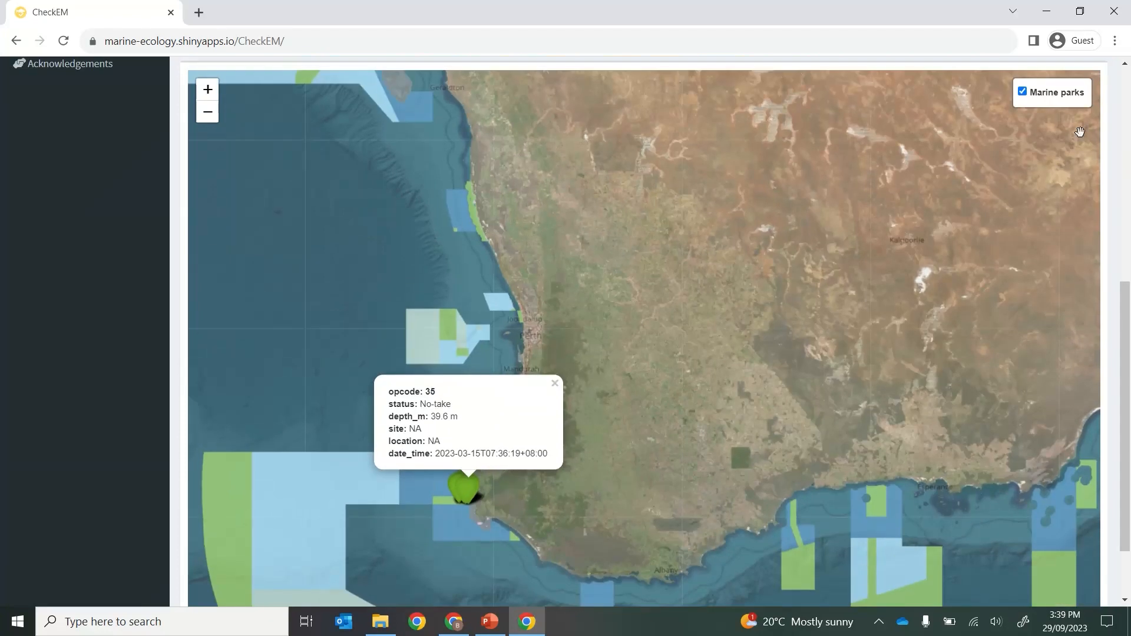
click(1023, 92)
click(1023, 91)
scroll(677, 460, down, 1)
scroll(677, 461, down, 1)
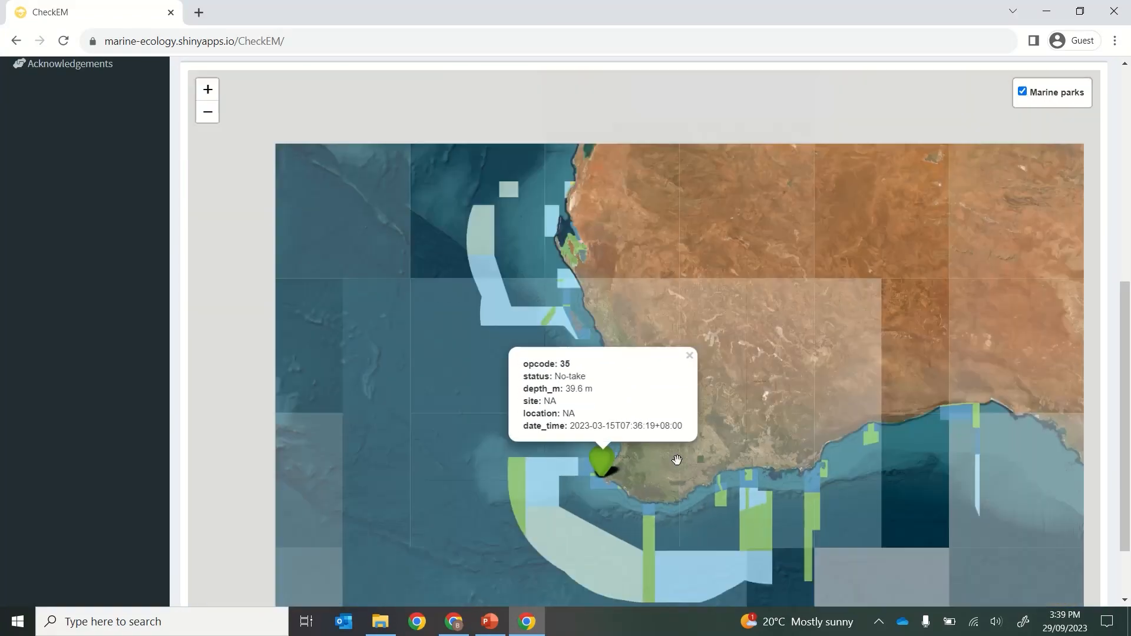
Open the Create & check MaxN results for the uploaded data.
drag(1125, 411, 1130, 199)
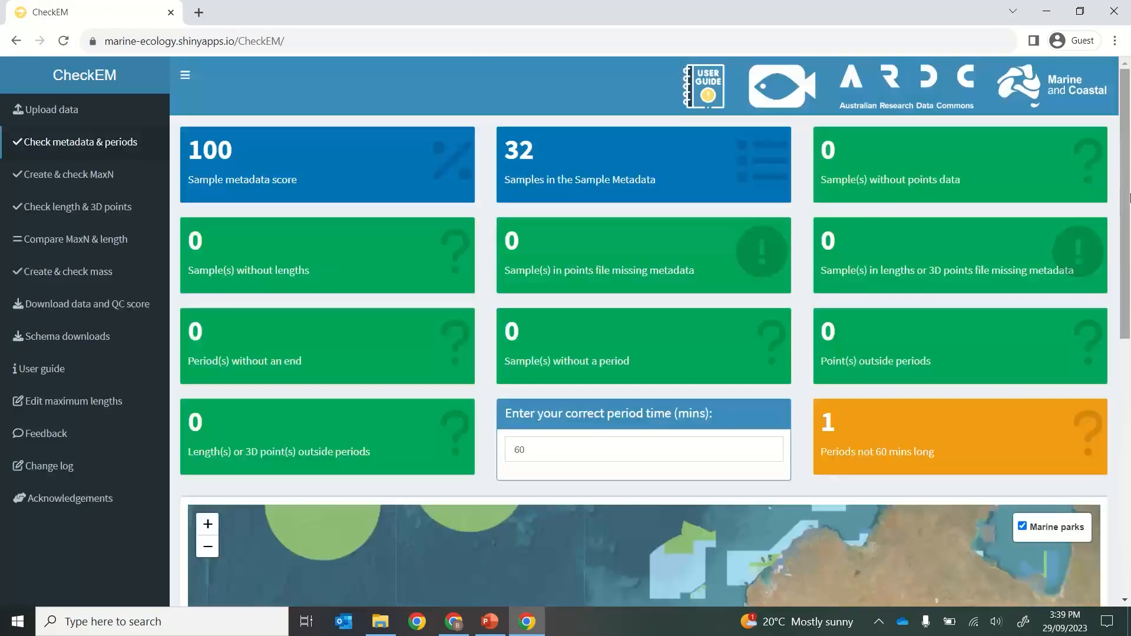
click(69, 175)
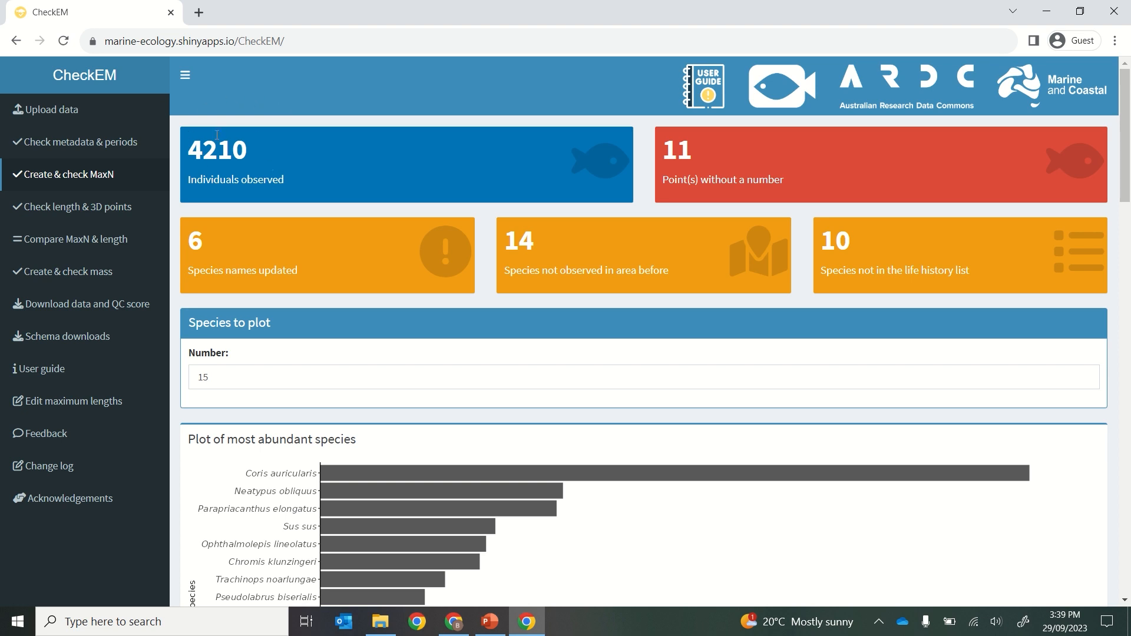
Inspect the list of points without a number and the list of species names that have been updated, dismissing each one.
click(789, 146)
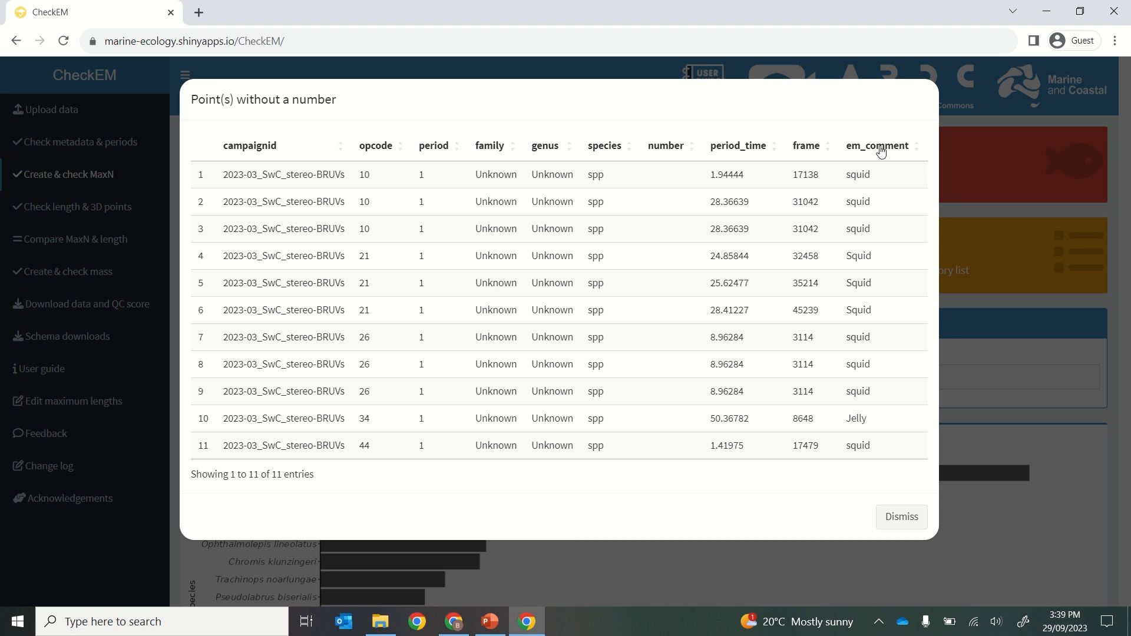
click(902, 517)
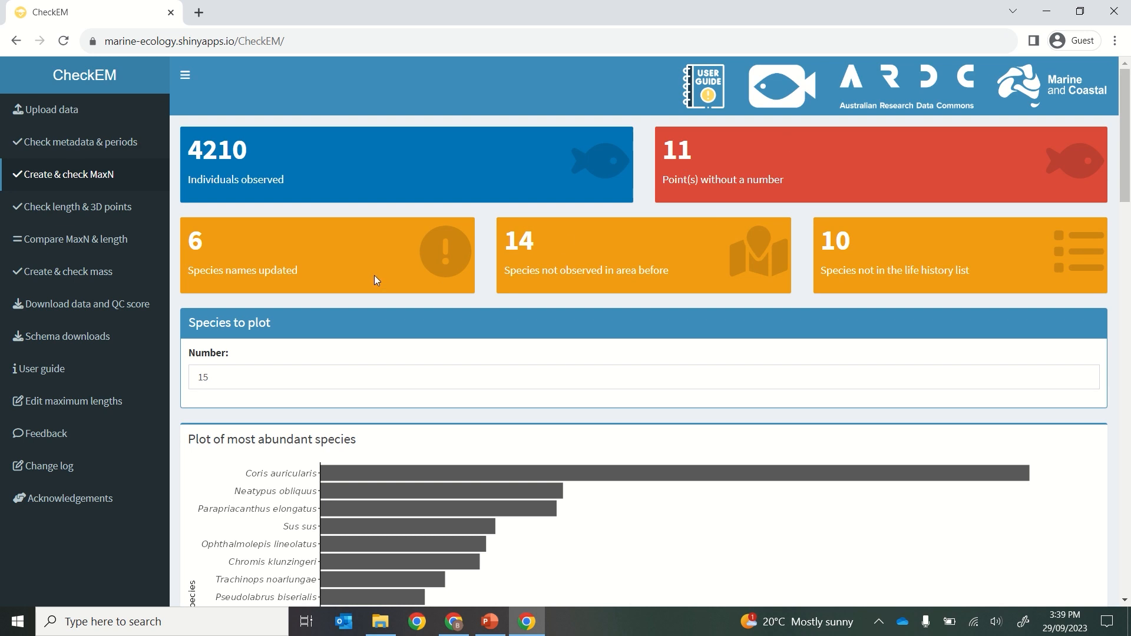
click(344, 250)
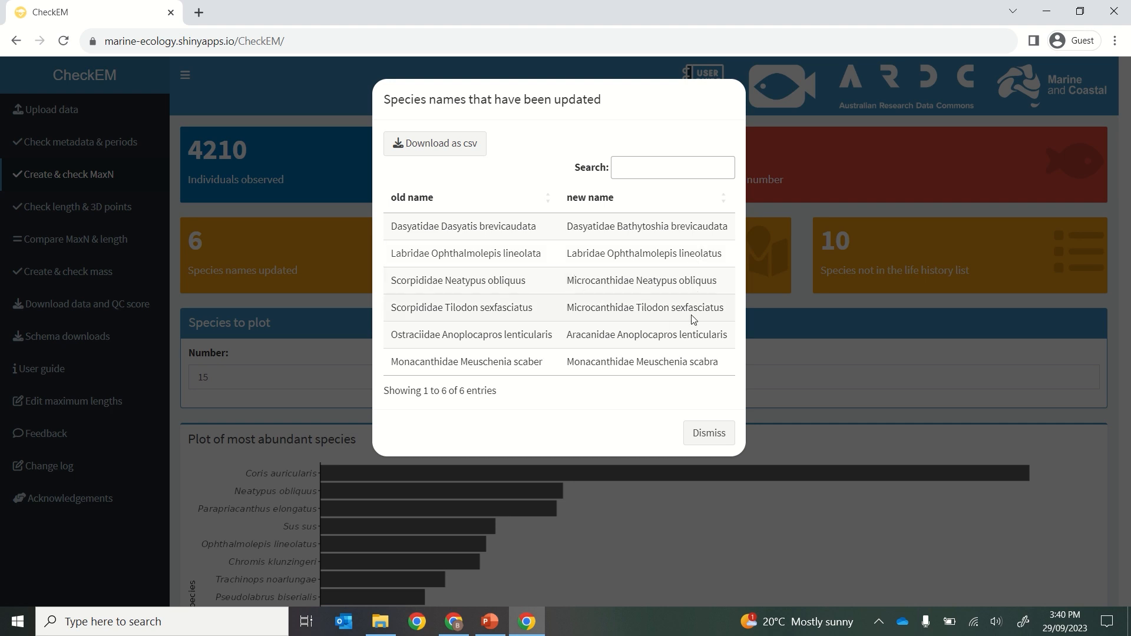
click(808, 298)
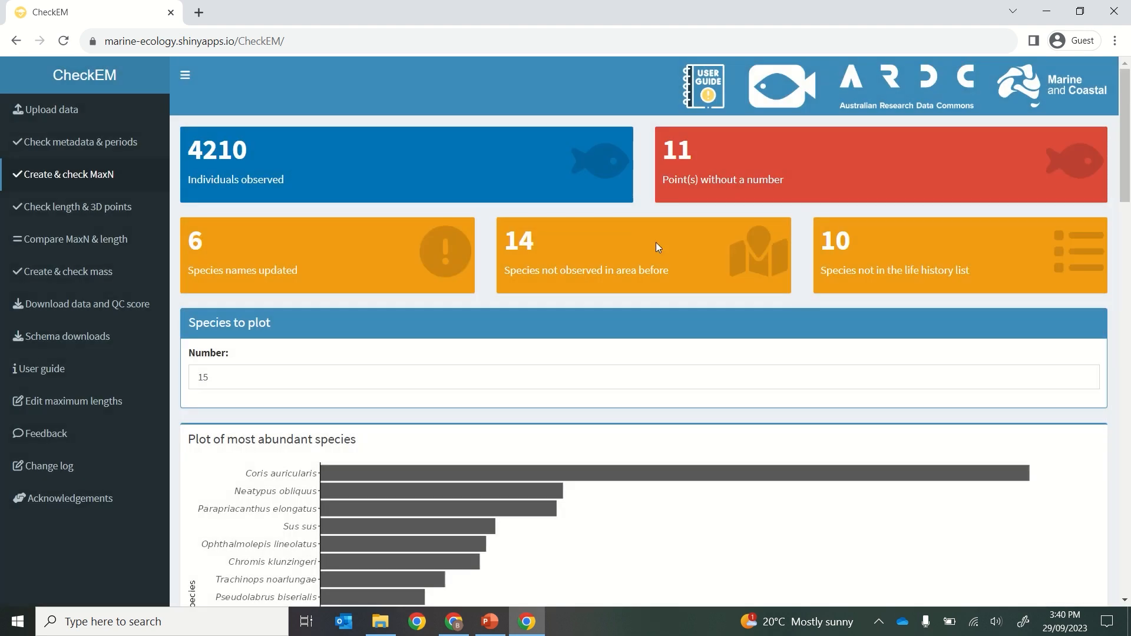
Inspect species not observed in the area before, switching unique species per campaign off and on and filtering out sp1, sp2, spp etc.
click(658, 246)
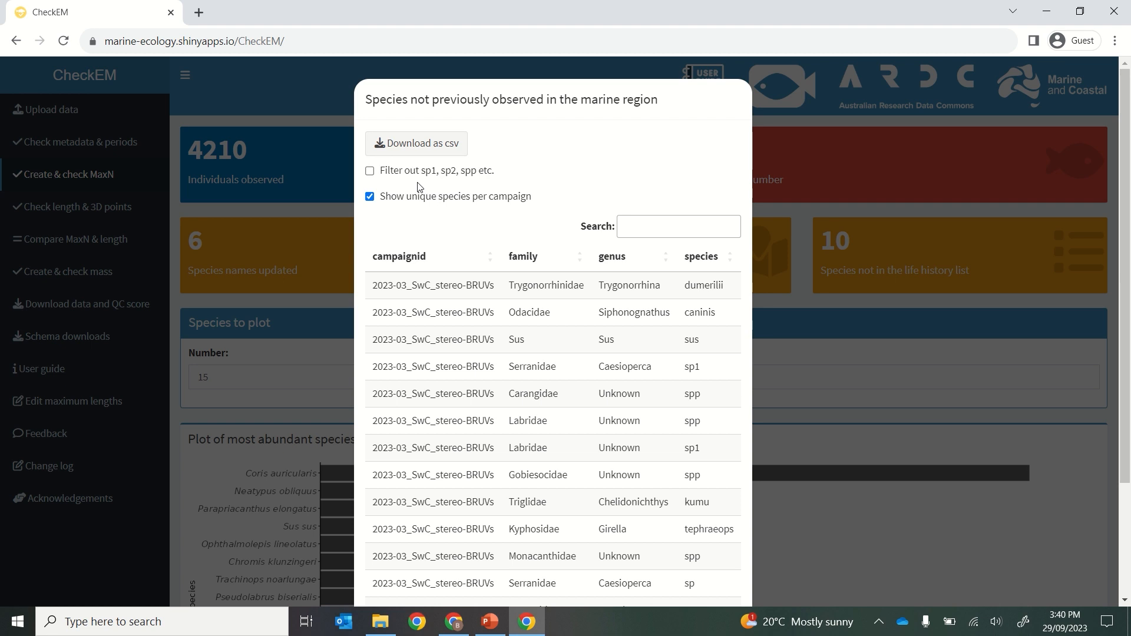
click(394, 197)
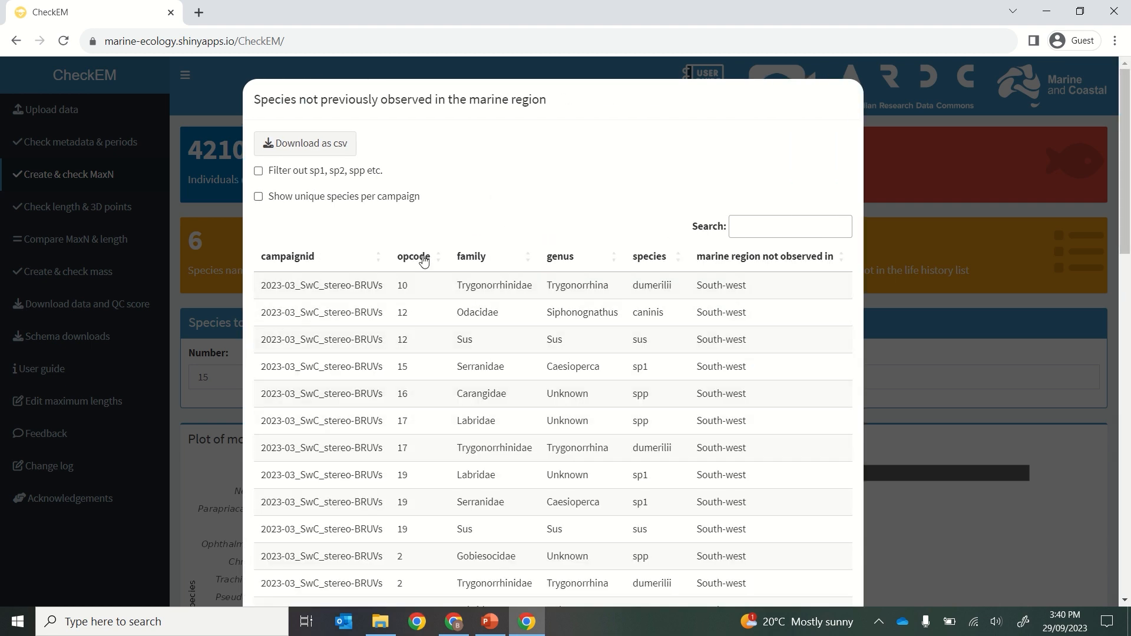
click(259, 196)
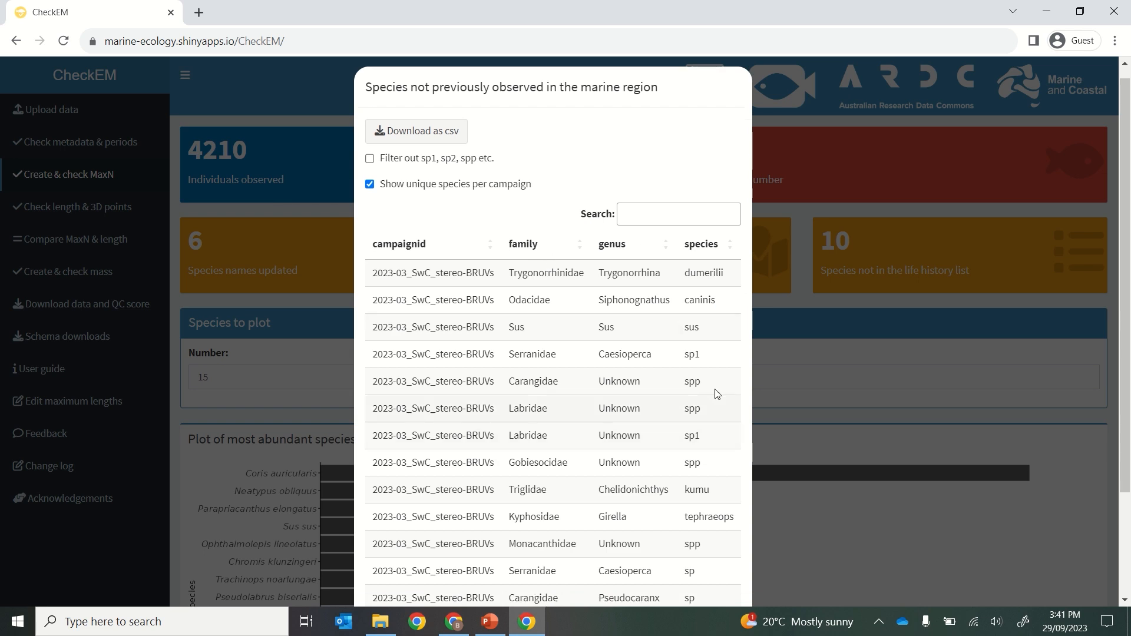
click(371, 159)
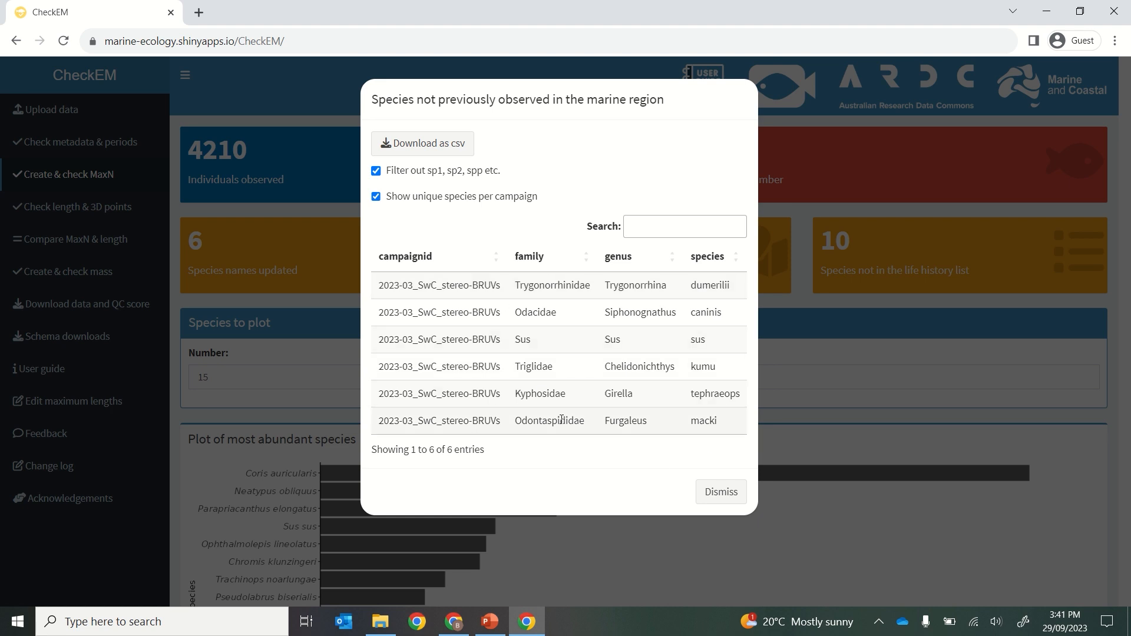
click(729, 494)
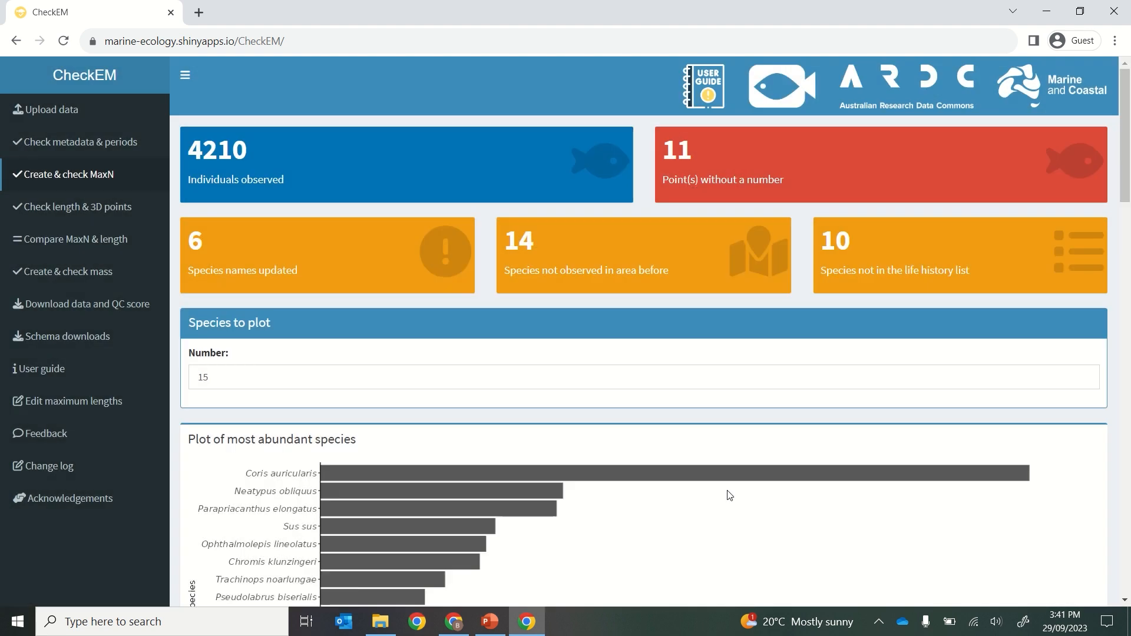
Inspect the list of species not in the life history list and dismiss it.
right_click(900, 232)
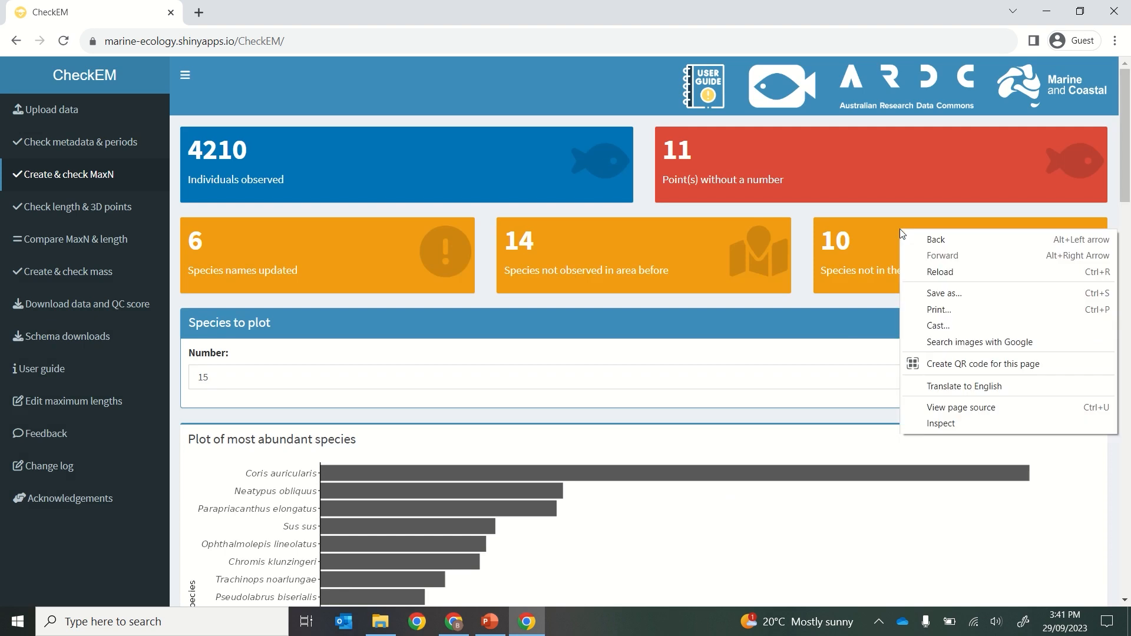
click(859, 254)
click(858, 254)
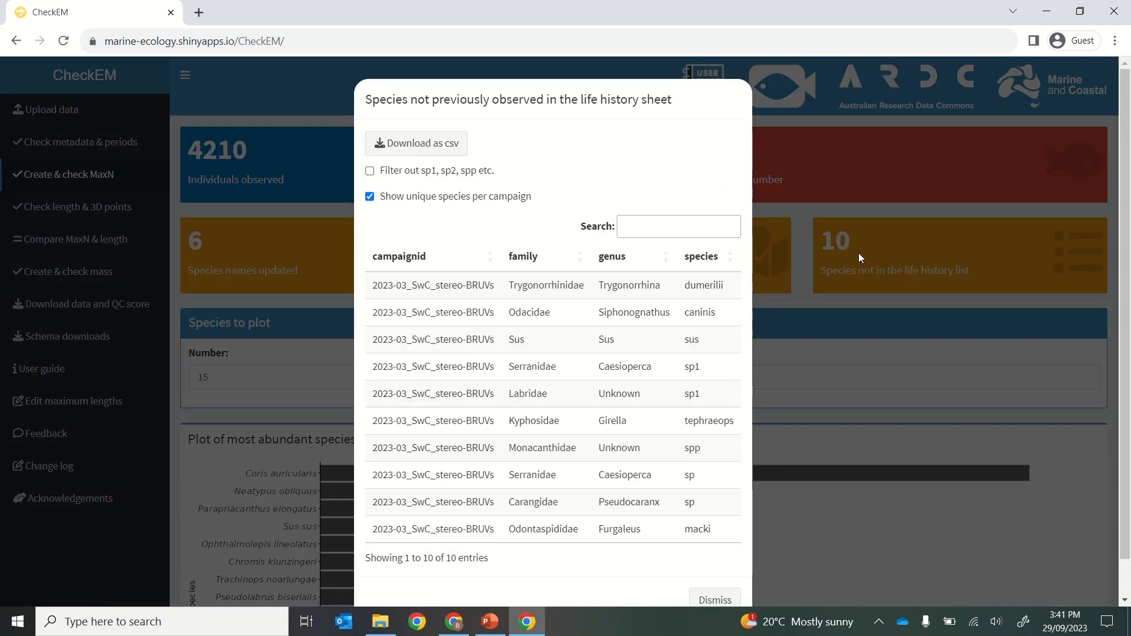
scroll(666, 547, down, 1)
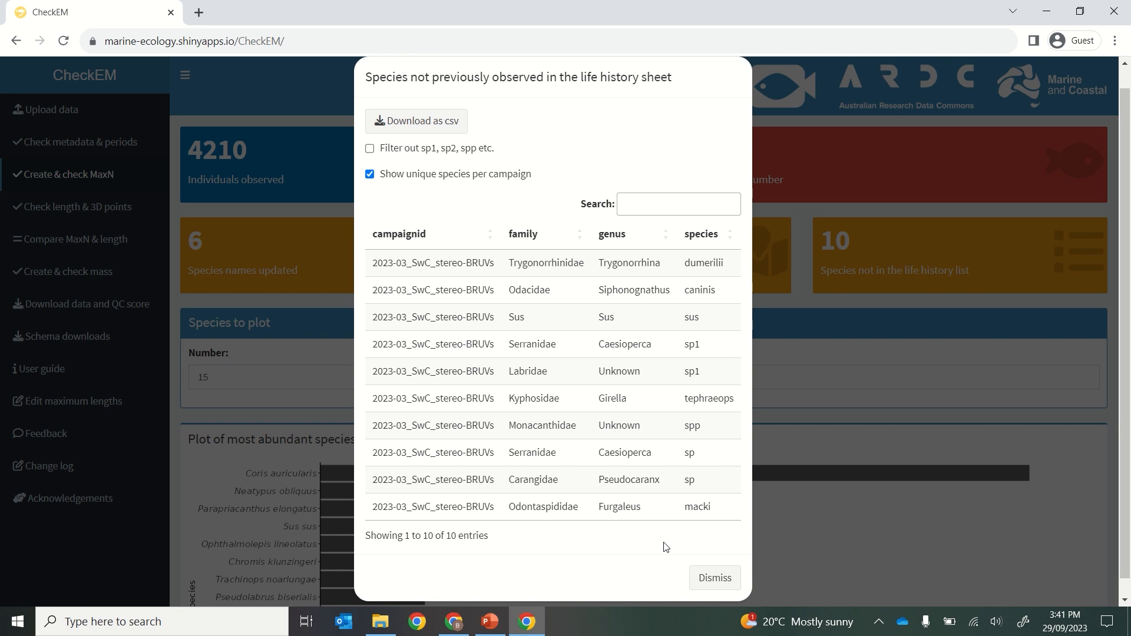
click(715, 578)
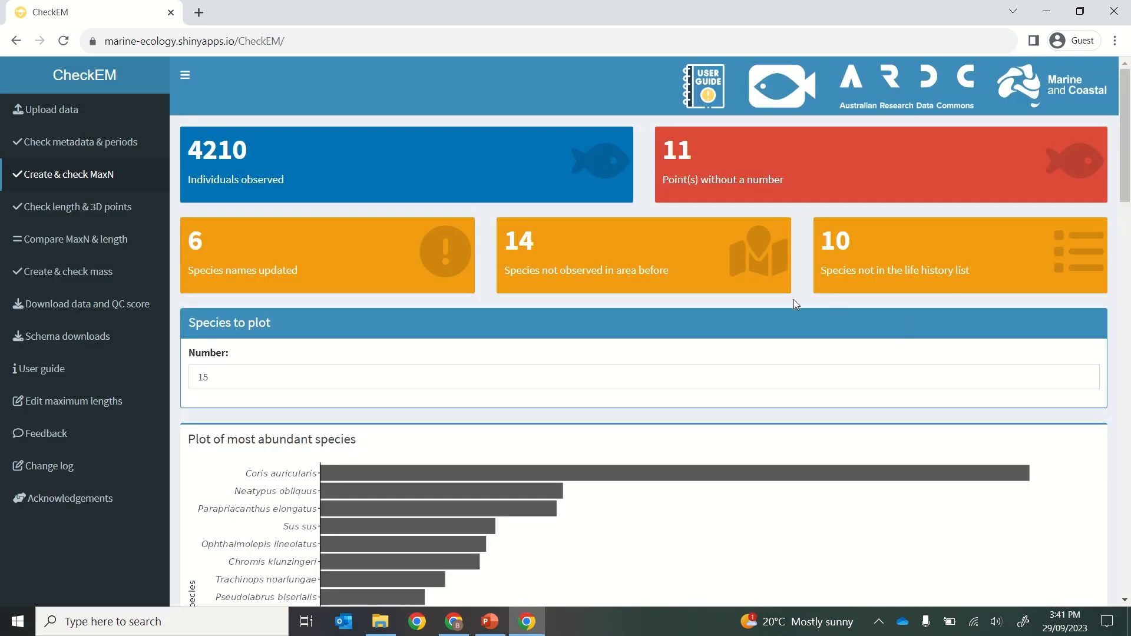
Set the number of species in the plot of most abundant species to 5, followed by 25.
scroll(796, 304, down, 4)
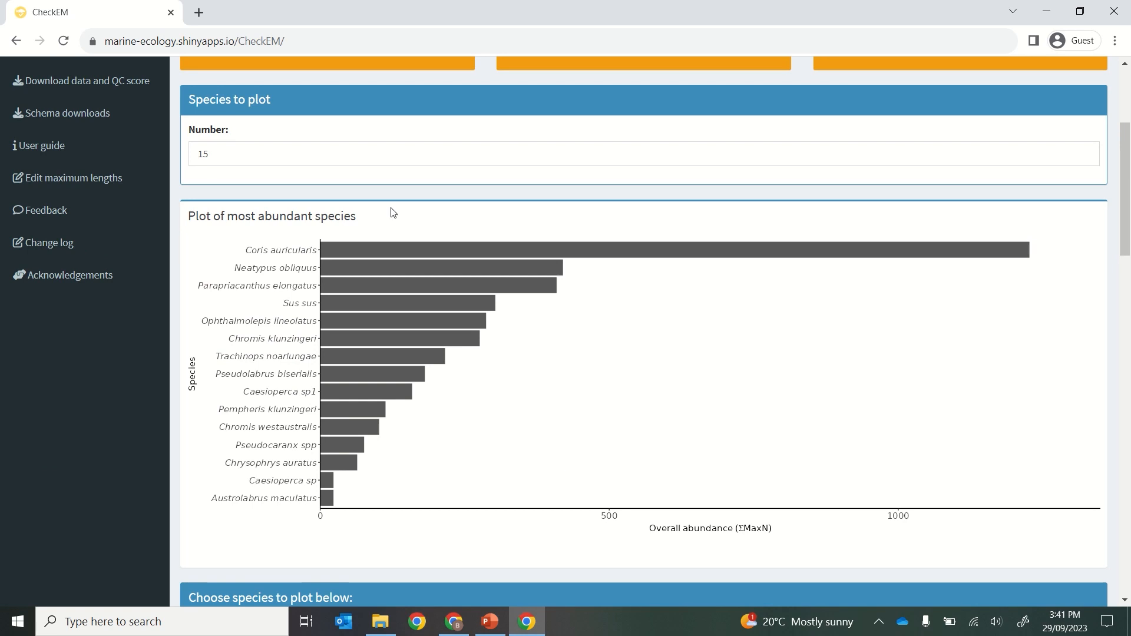
click(225, 156)
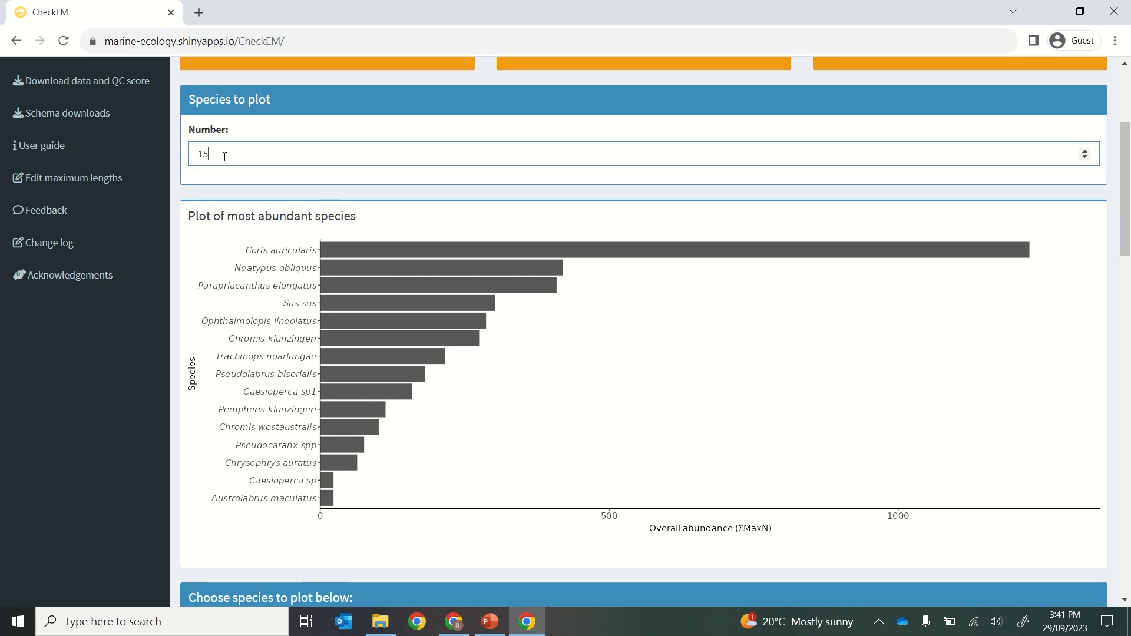
key(BackSpace)
key(BackSpace)
text(5)
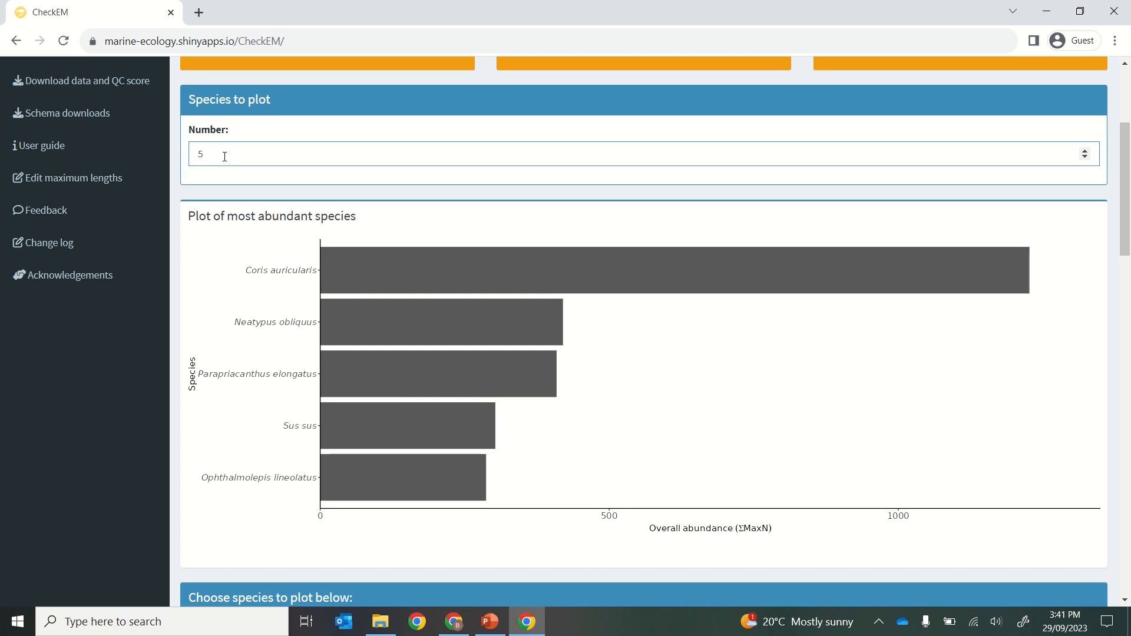
text(25)
Choose Neatypus obliquus as the species for the MaxN map and abundance plots.
scroll(202, 364, down, 4)
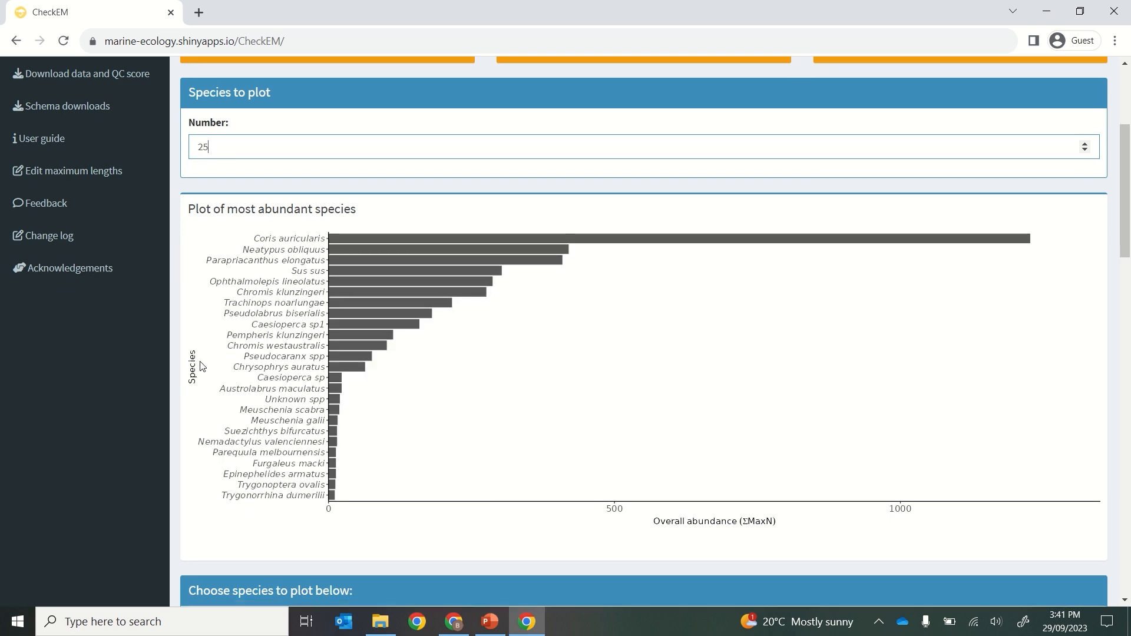
scroll(201, 365, down, 4)
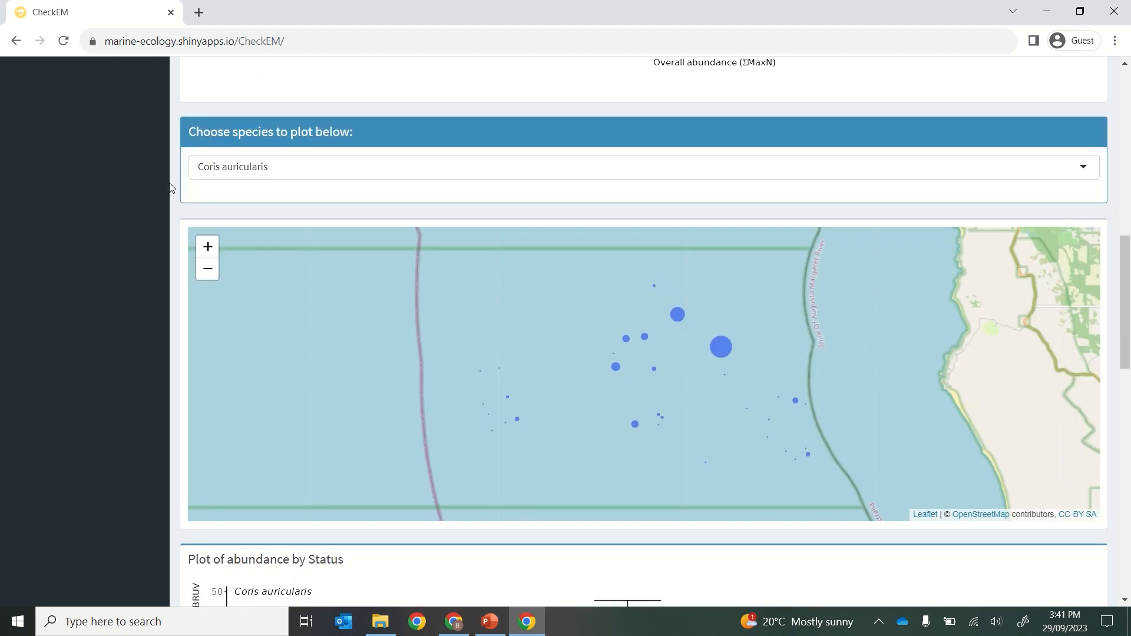
click(265, 173)
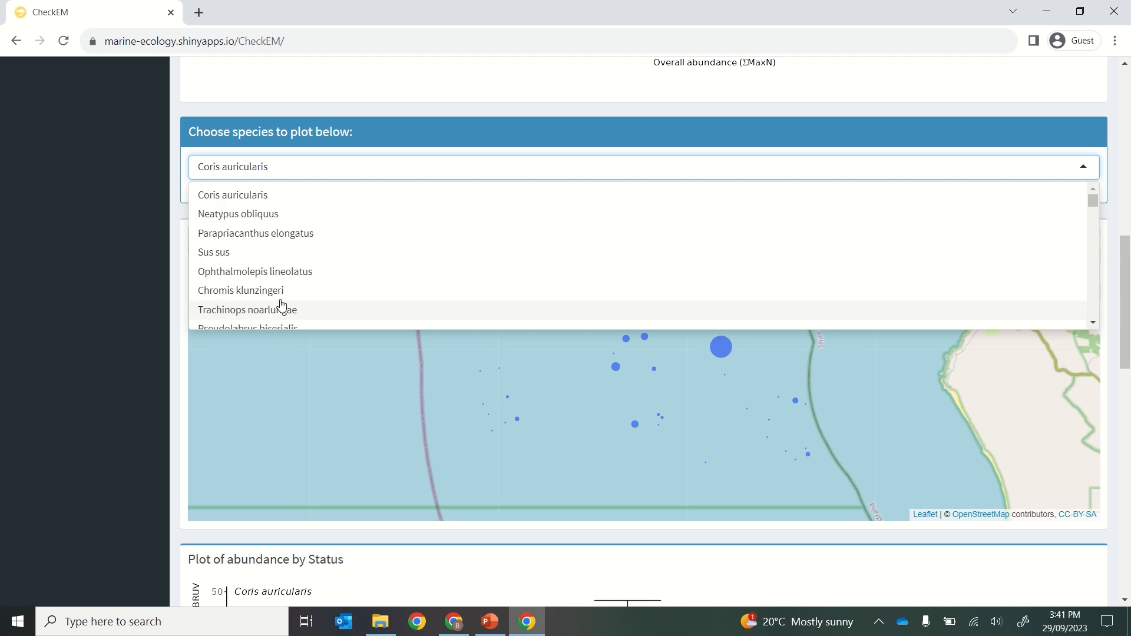
click(278, 216)
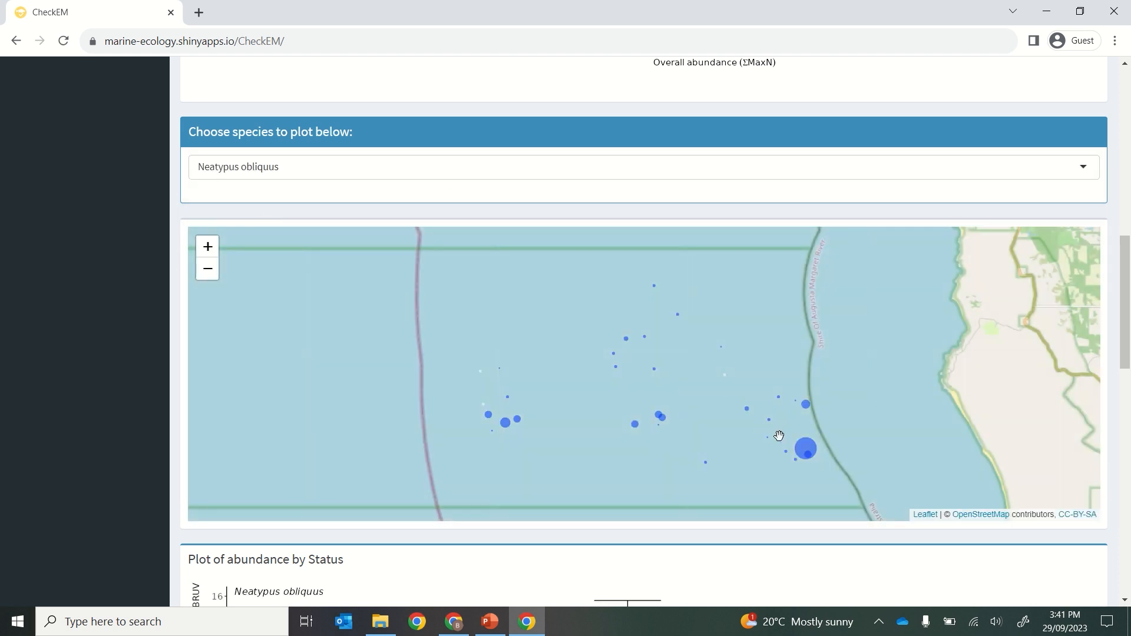
Examine the Neatypus obliquus map and its plots of abundance by Status, Zone, Location and Site.
mouse_move(810, 457)
scroll(154, 442, down, 4)
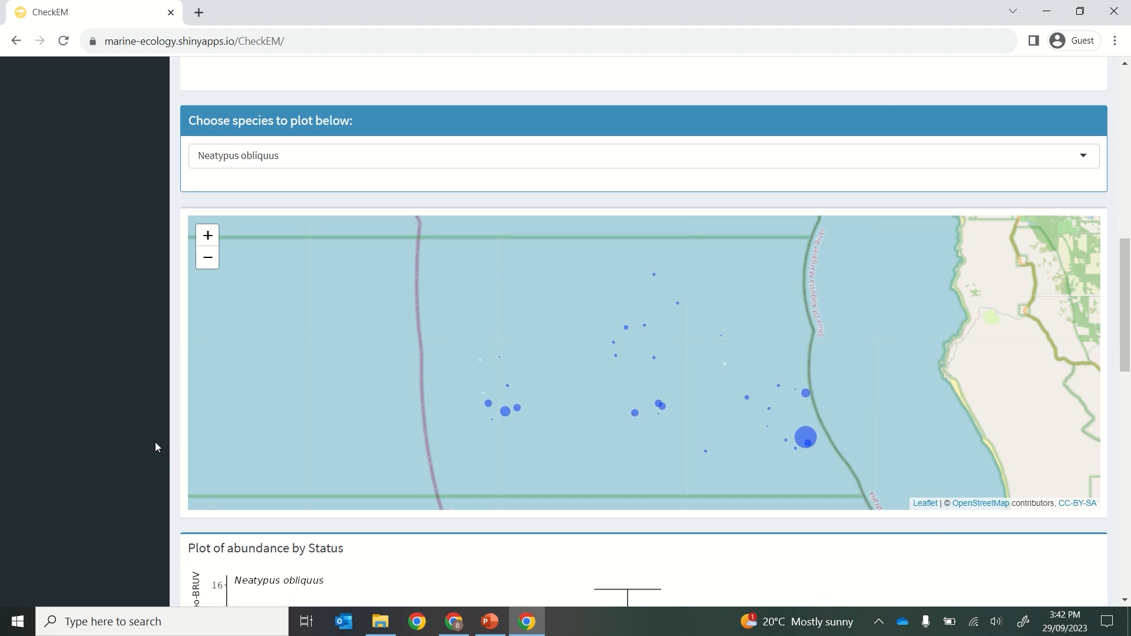
scroll(156, 443, down, 3)
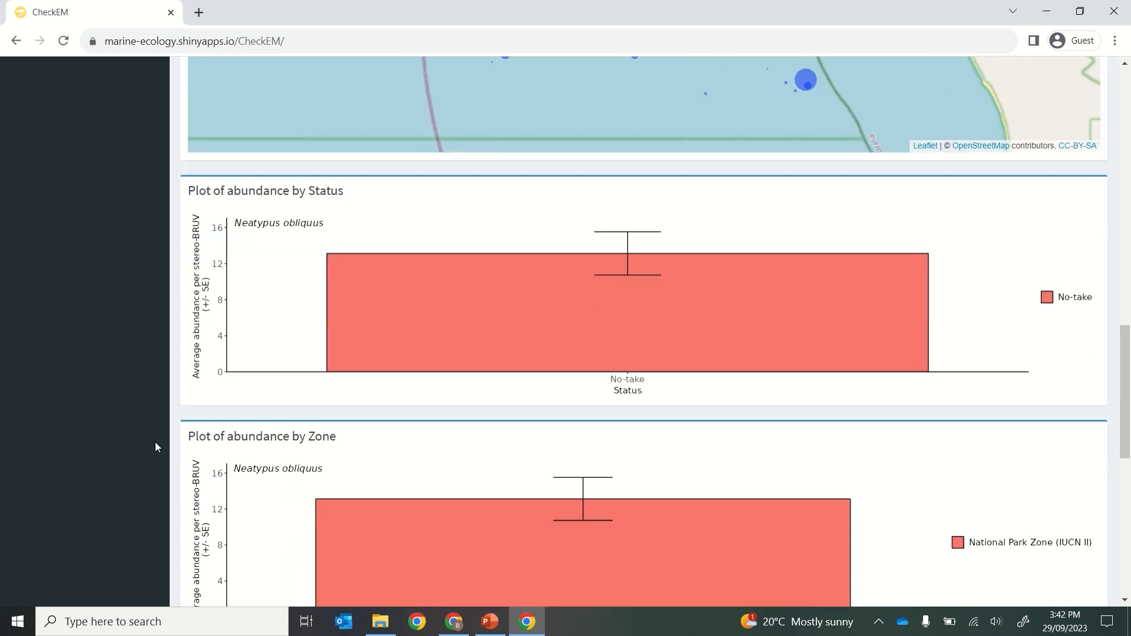
scroll(155, 443, down, 1)
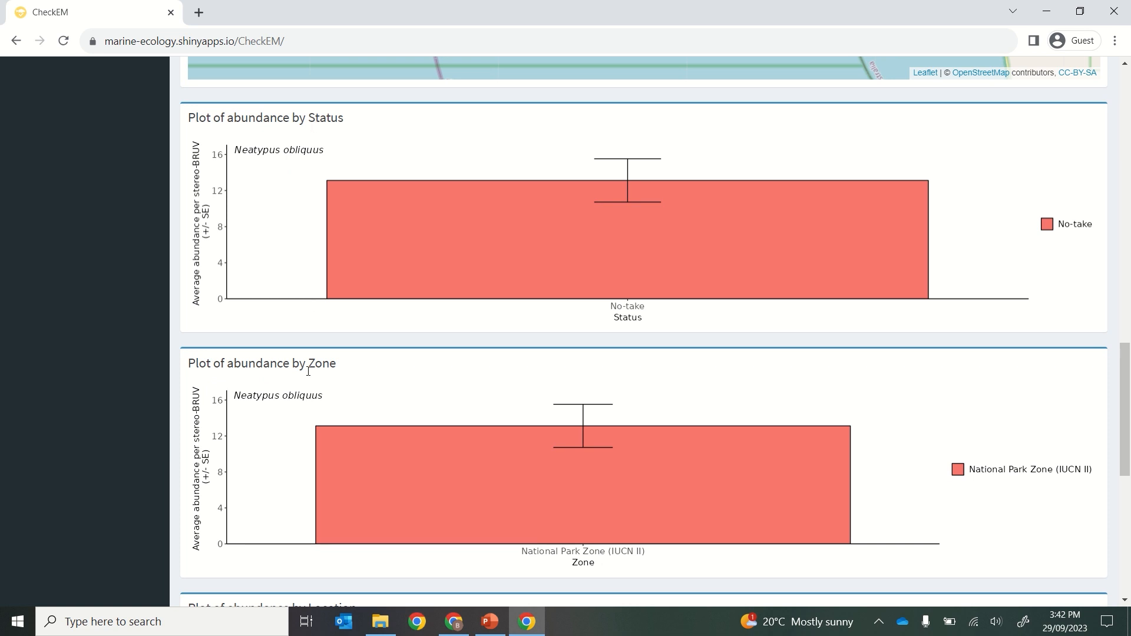
scroll(309, 375, down, 1)
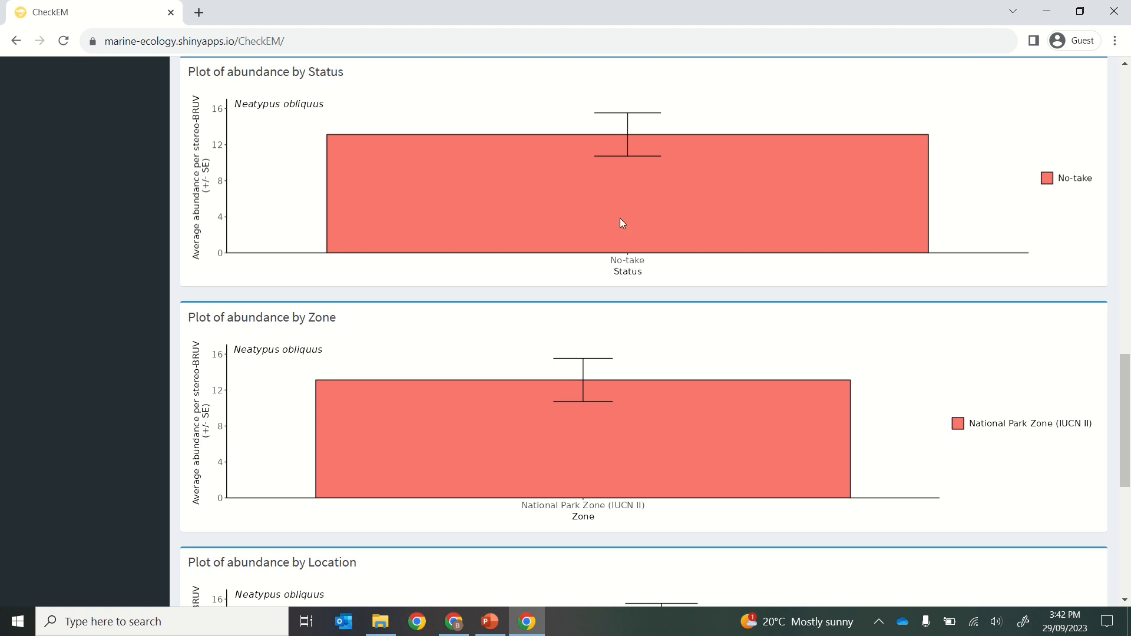
scroll(423, 291, down, 4)
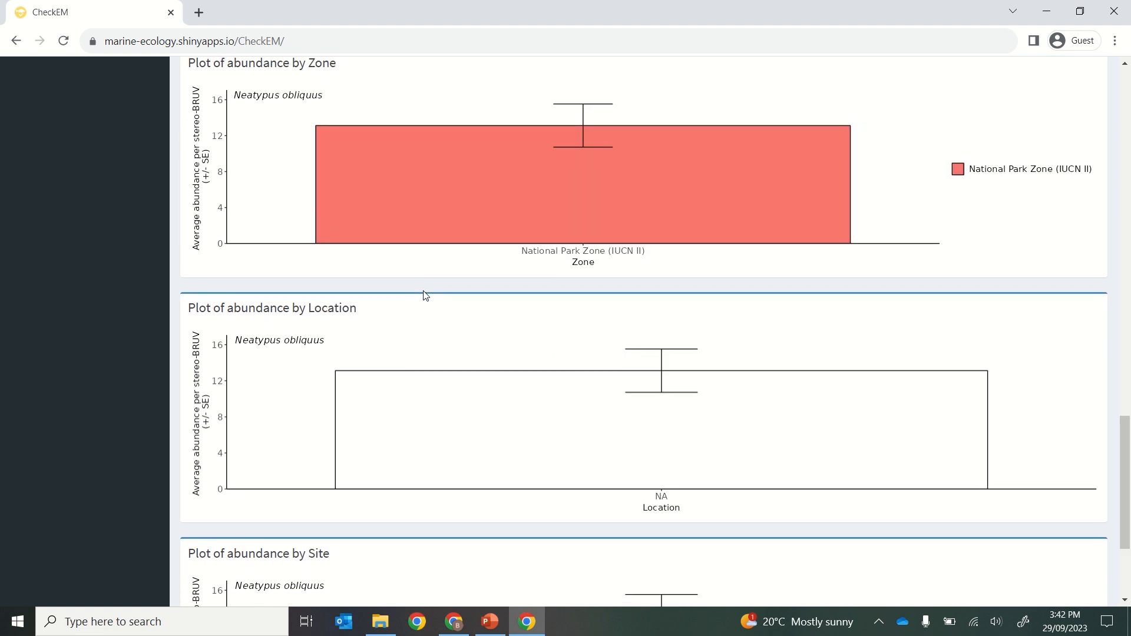
scroll(424, 294, down, 3)
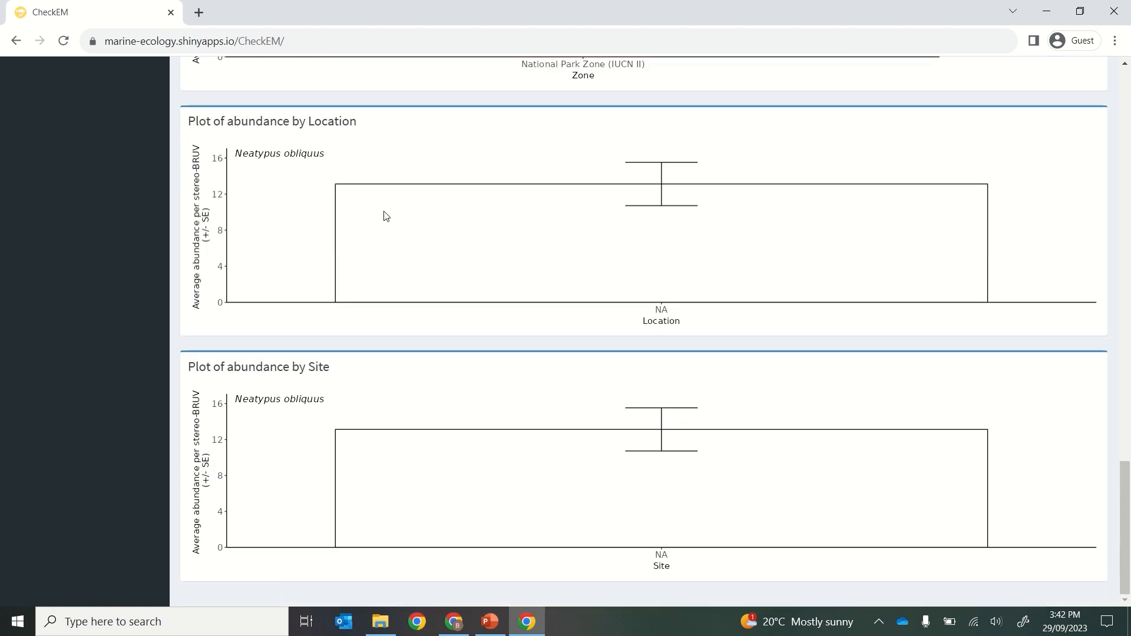
scroll(591, 361, up, 10)
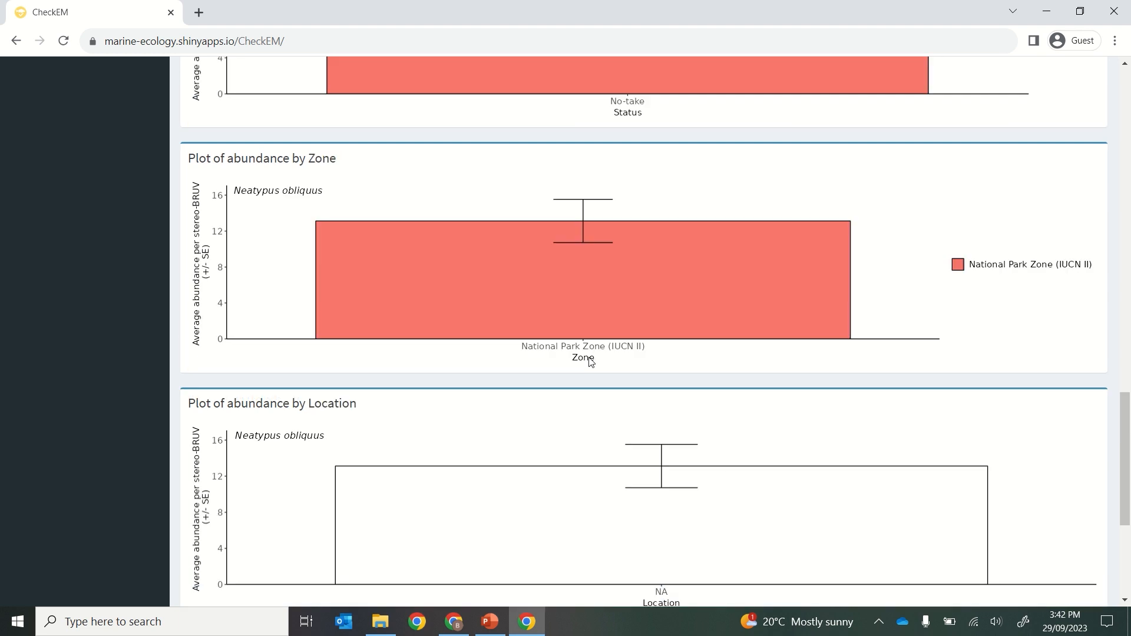
scroll(591, 362, up, 15)
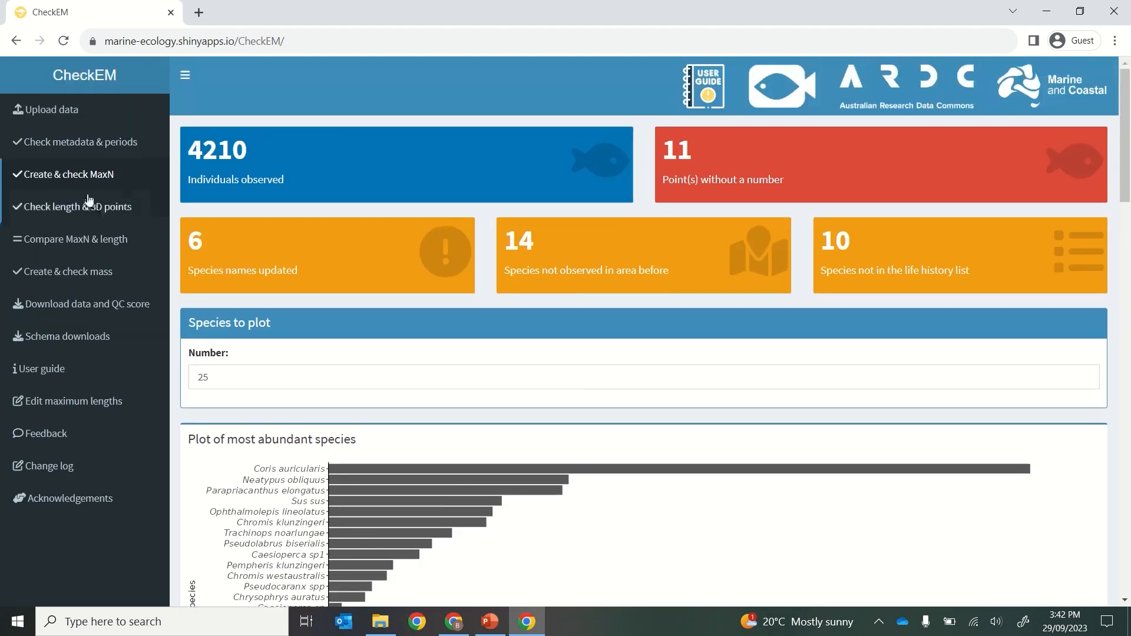
Open the Check length & 3D points results, inspect the 3D points without a number, and briefly revisit the MaxN results.
click(79, 207)
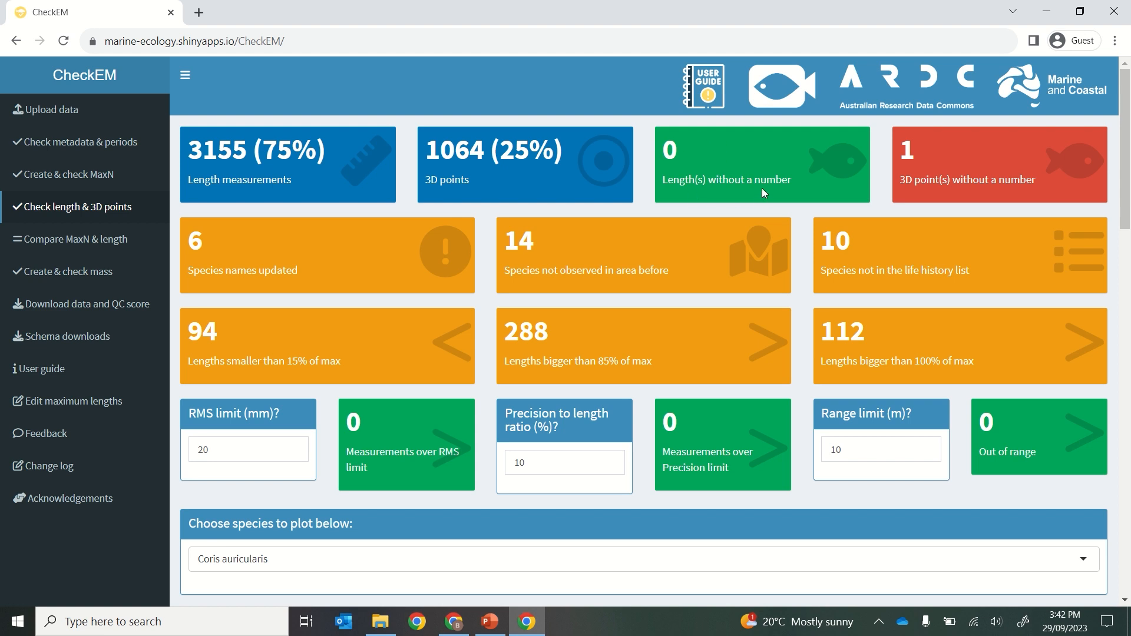
click(1014, 155)
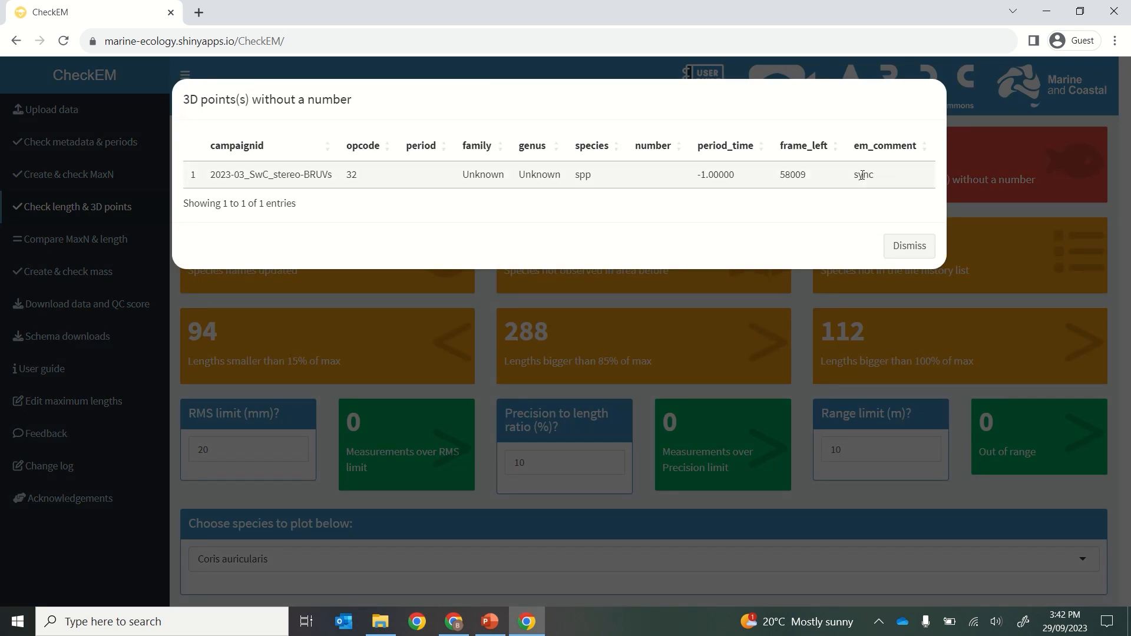
click(907, 245)
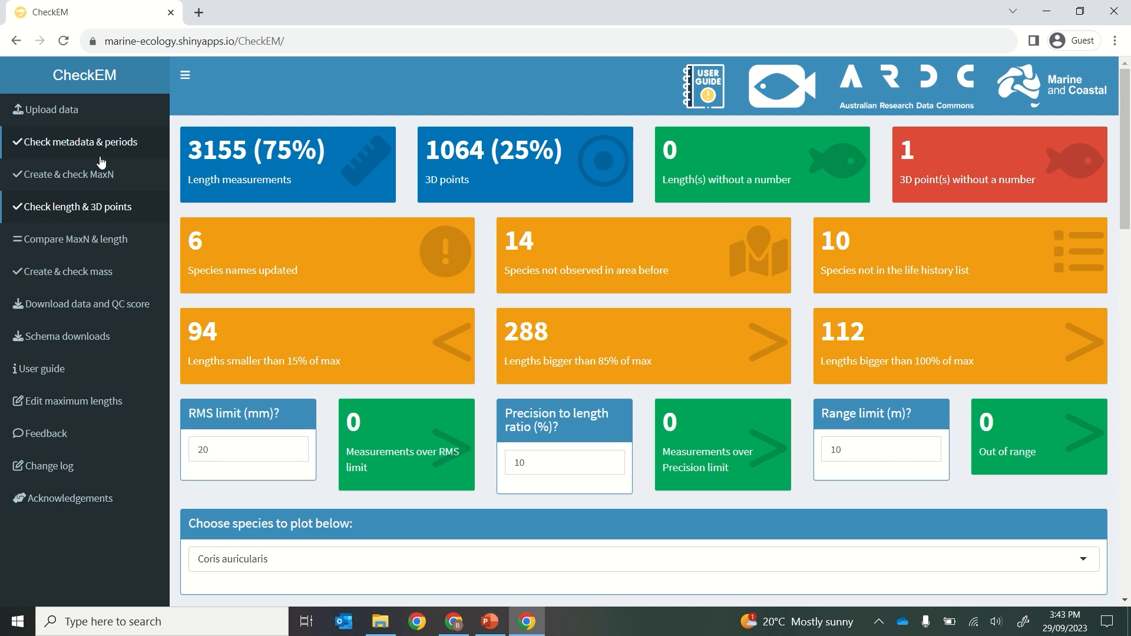
click(92, 172)
click(81, 208)
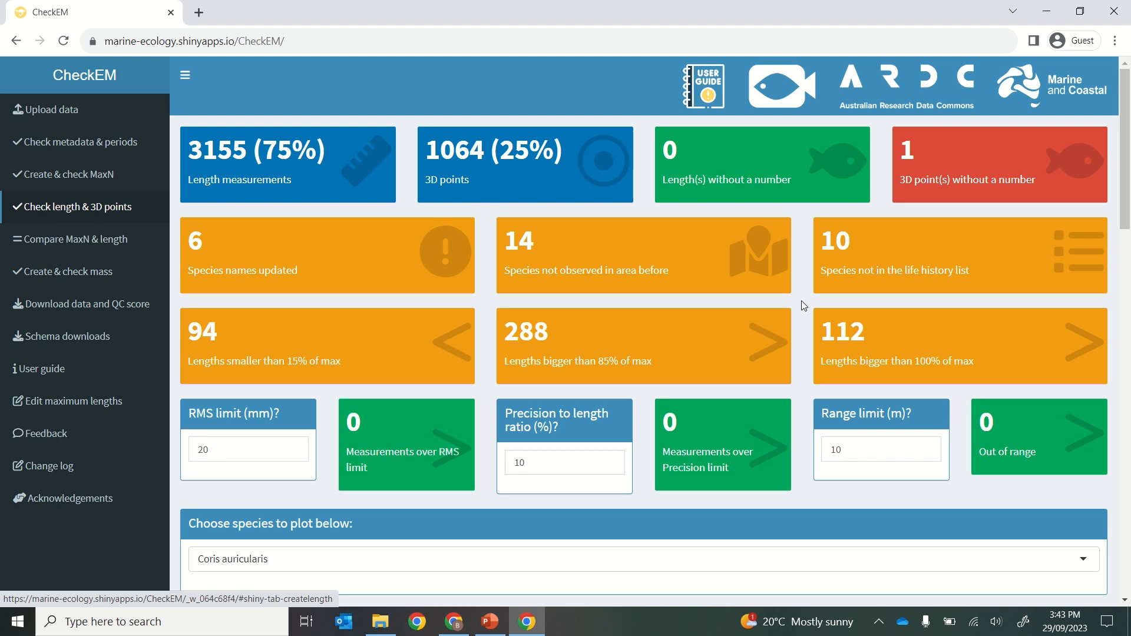
Show the lengths bigger than 100% of max, sort them by fb_maximum_length in descending order, and highlight the Scorpis aequipinnis row.
click(933, 343)
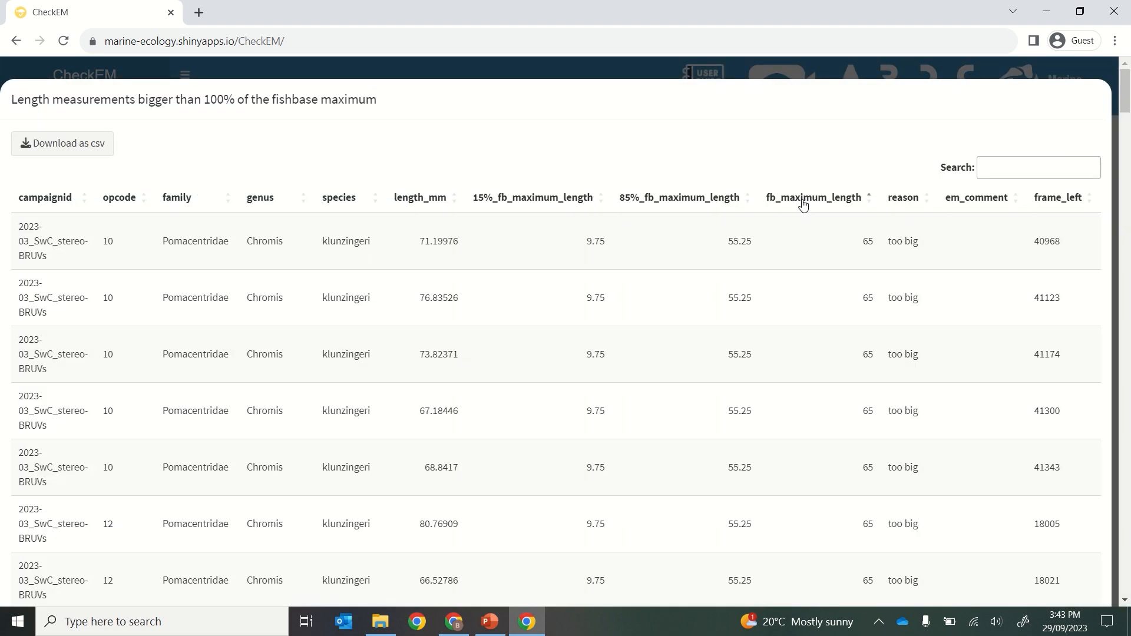
click(804, 199)
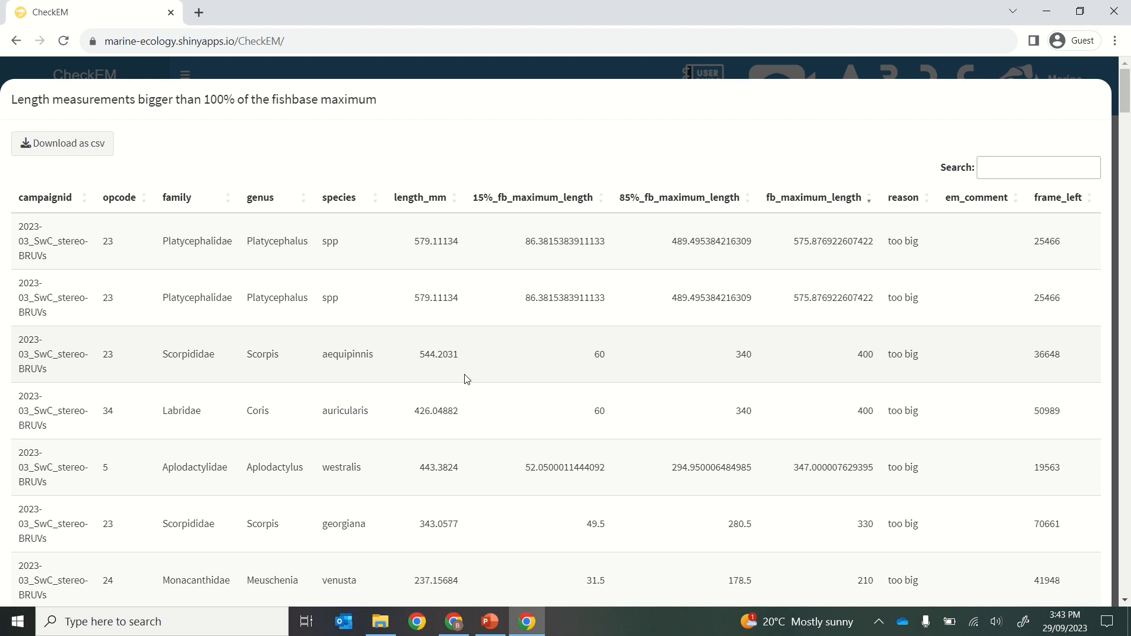
click(395, 377)
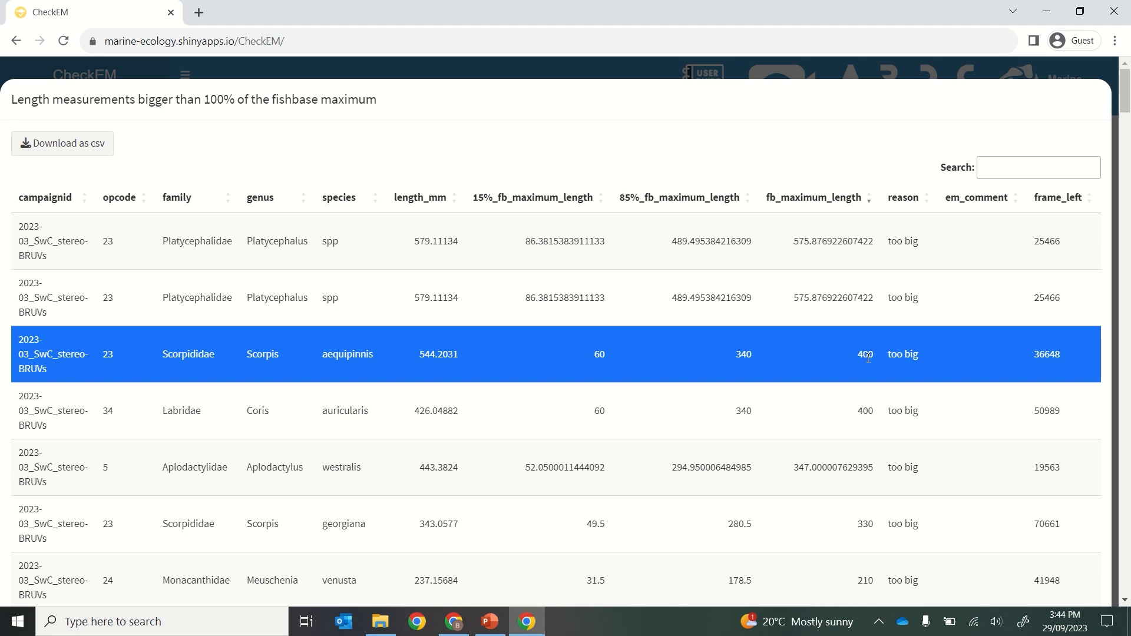
Close the lengths bigger than 100% of max and review the lengths bigger than 85% of max.
click(432, 357)
click(638, 72)
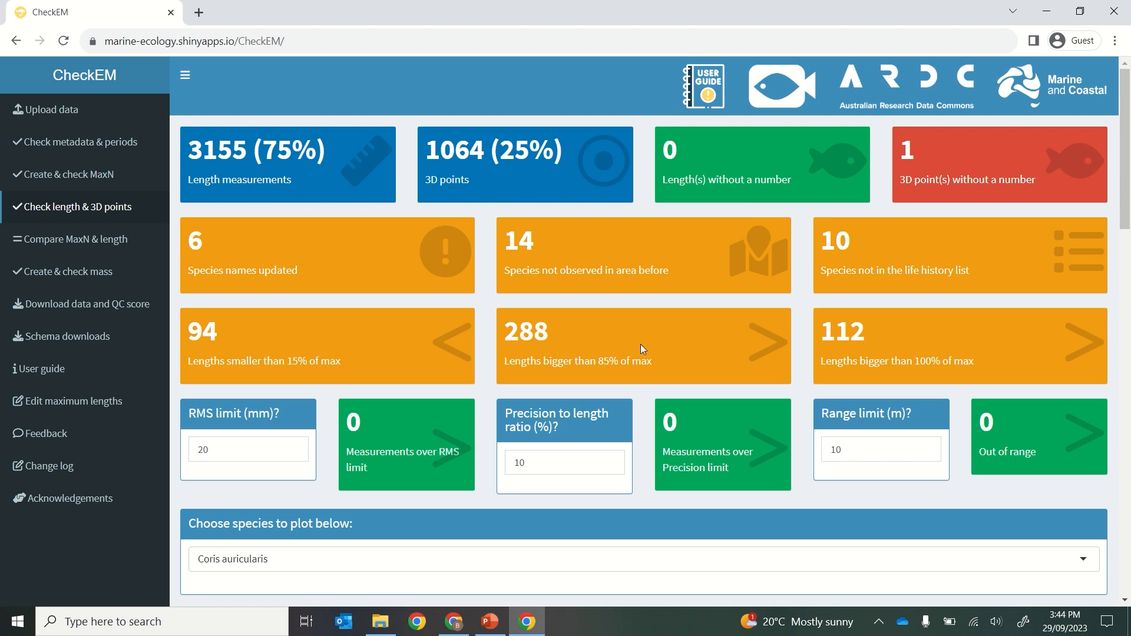
click(618, 333)
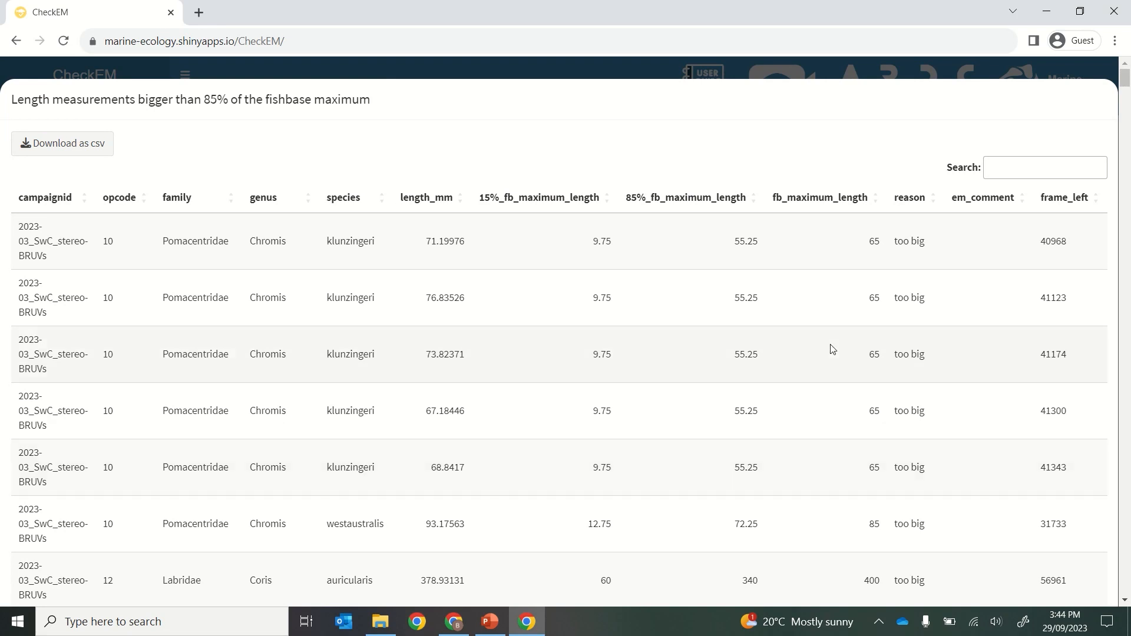
scroll(514, 313, down, 8)
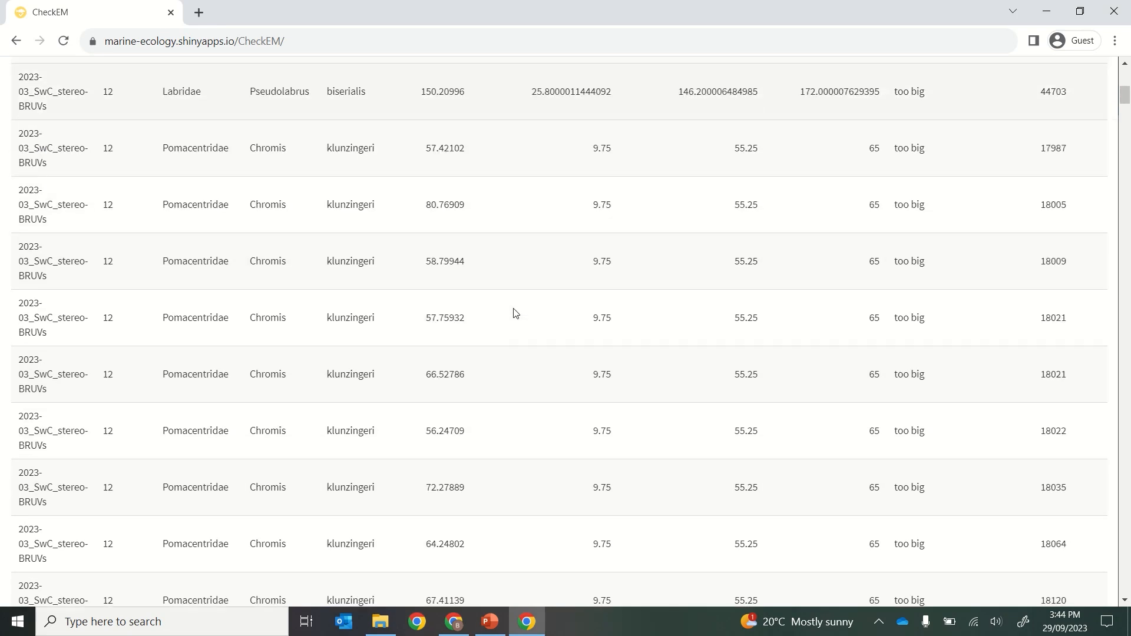
scroll(514, 313, up, 10)
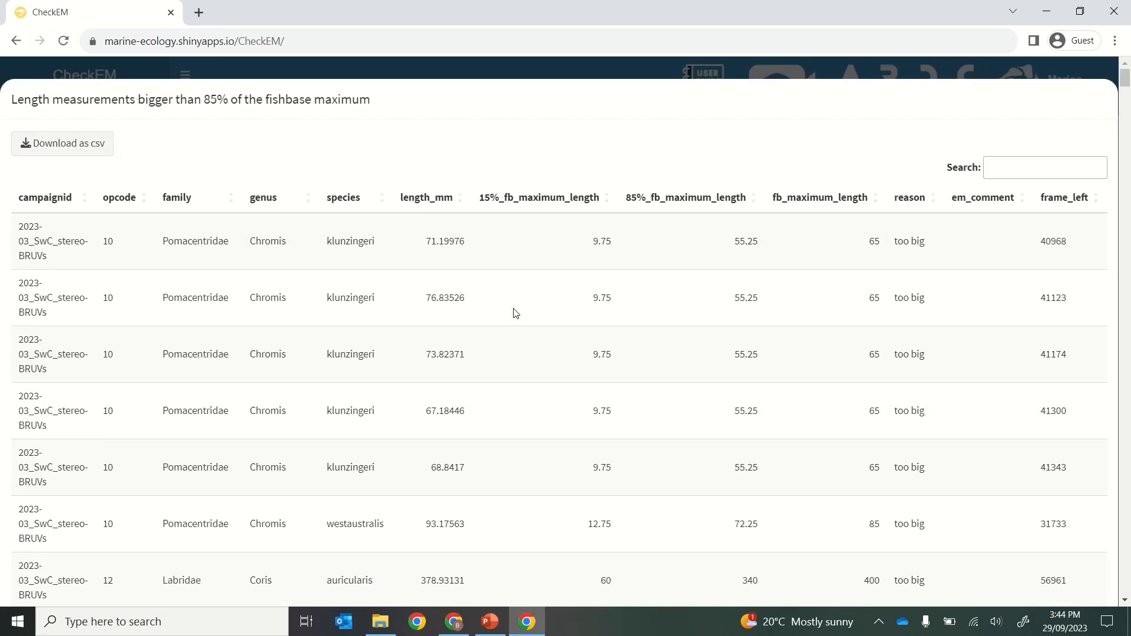
click(313, 62)
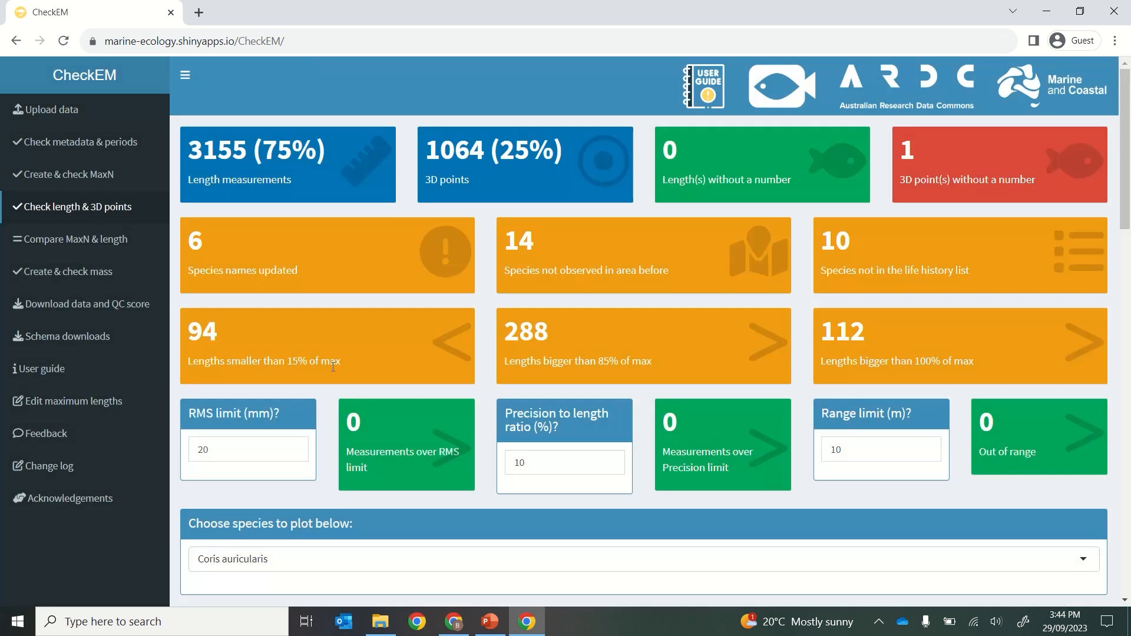
Show the lengths smaller than 15% of max, sort them by length_mm in ascending order, and briefly highlight the shortest Coris auricularis row.
click(358, 339)
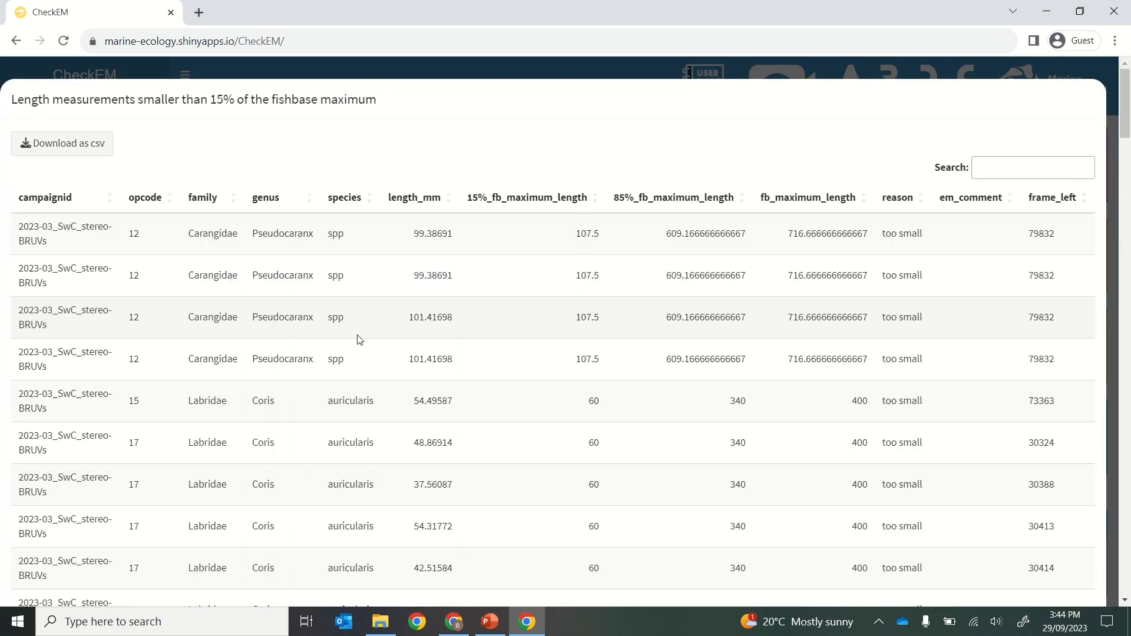
click(417, 200)
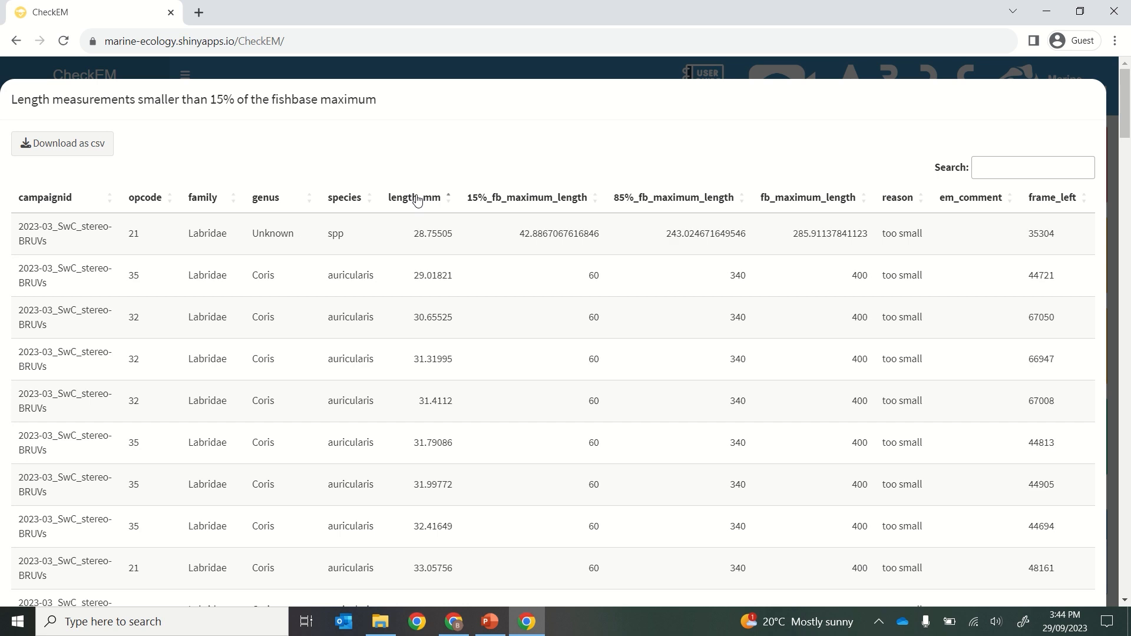
click(393, 292)
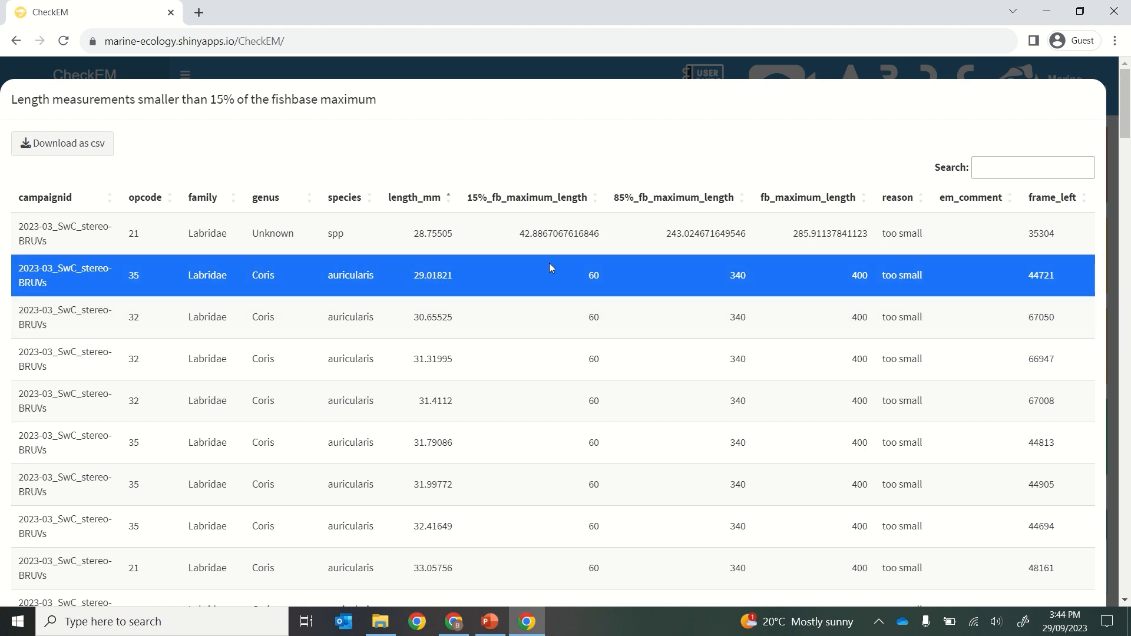
click(493, 284)
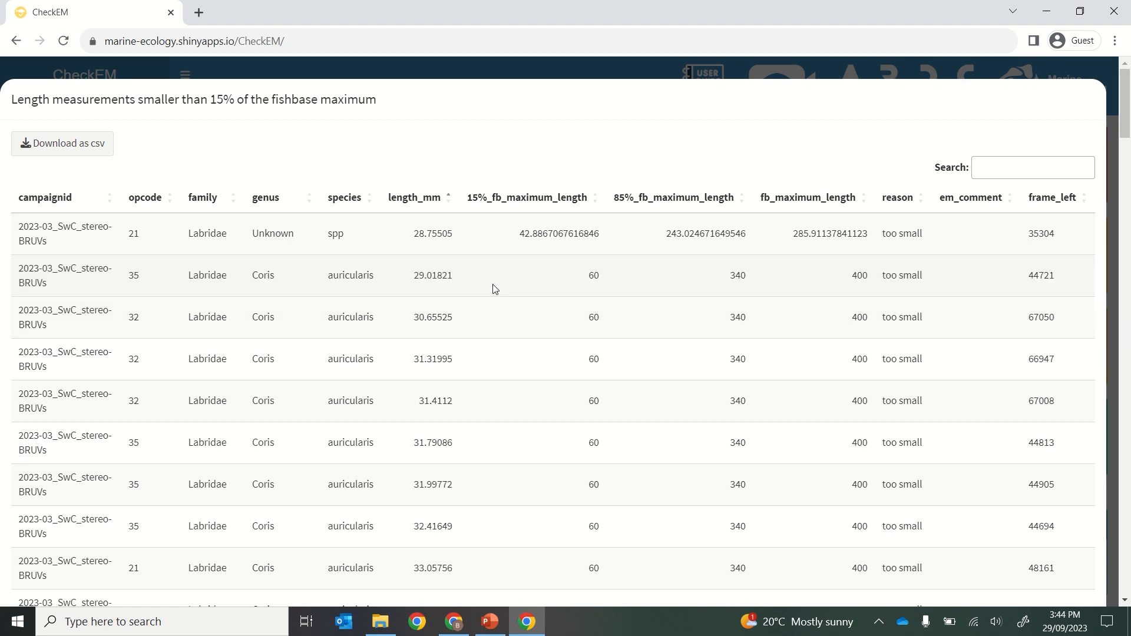
click(514, 73)
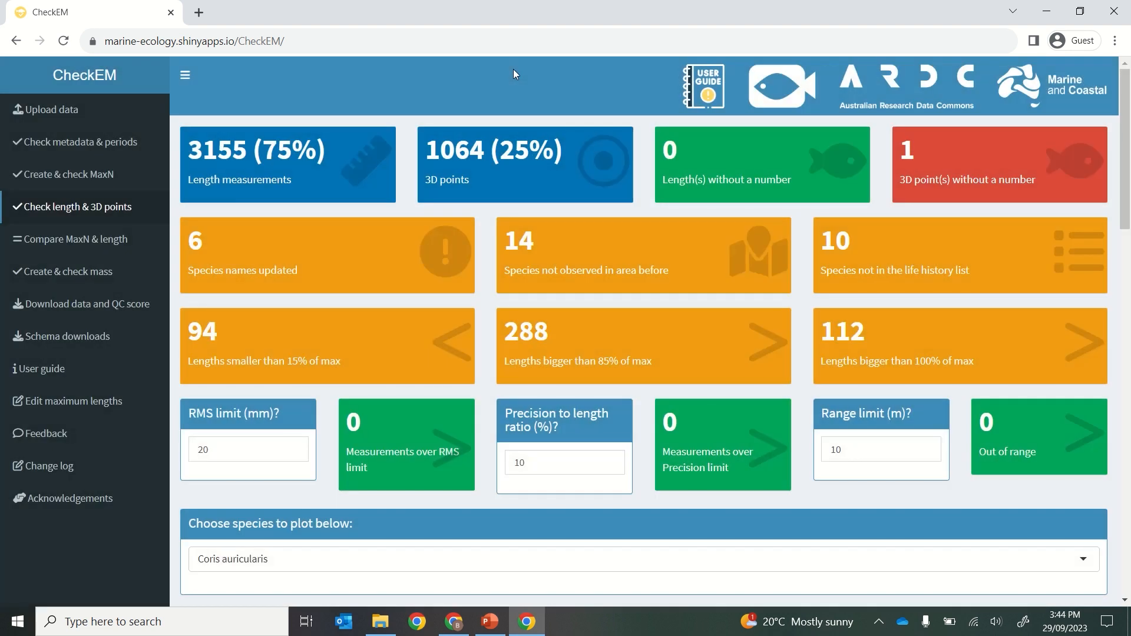
Set the RMS limit to 10 mm and review the measurements over that limit, sorted by rms in ascending order.
scroll(514, 69, down, 5)
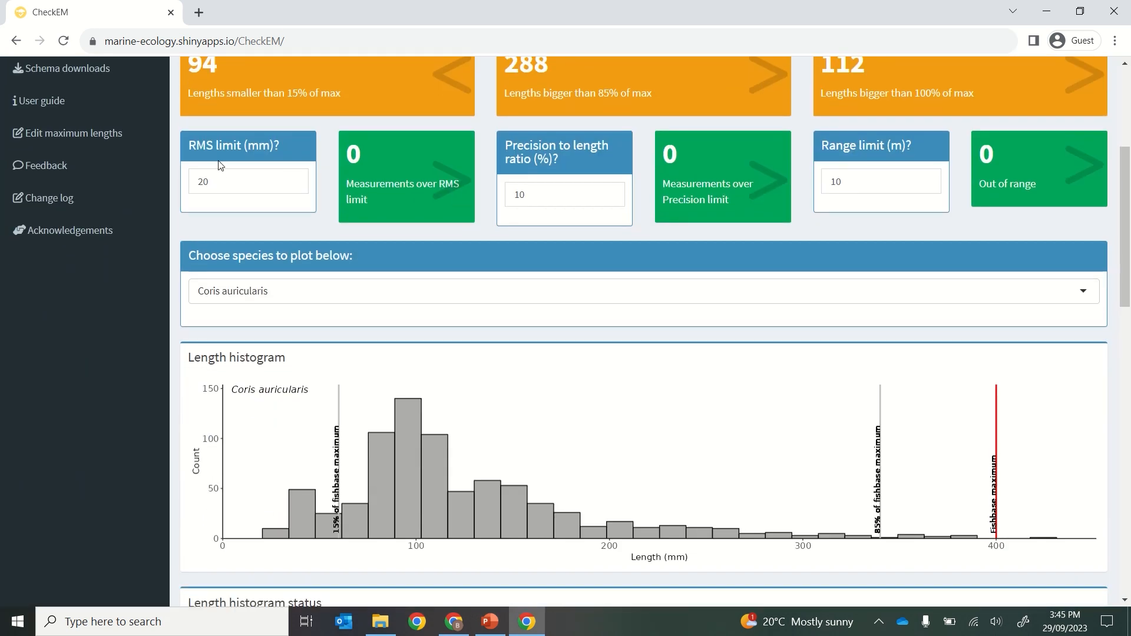
scroll(222, 174, up, 2)
click(223, 288)
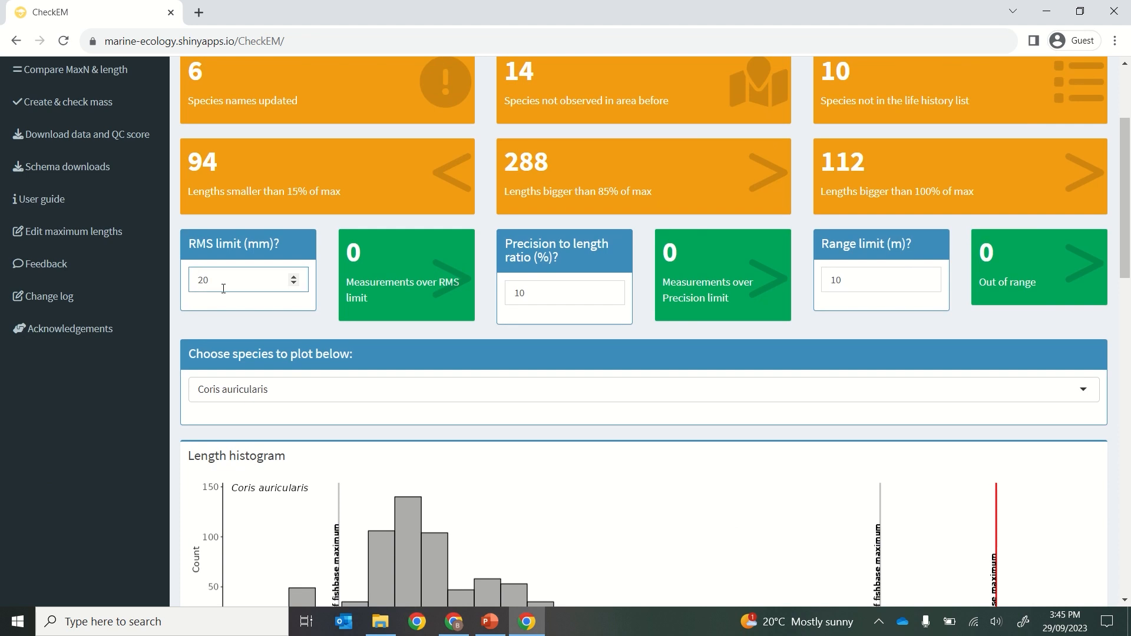
key(BackSpace)
key(BackSpace)
text(10)
click(388, 255)
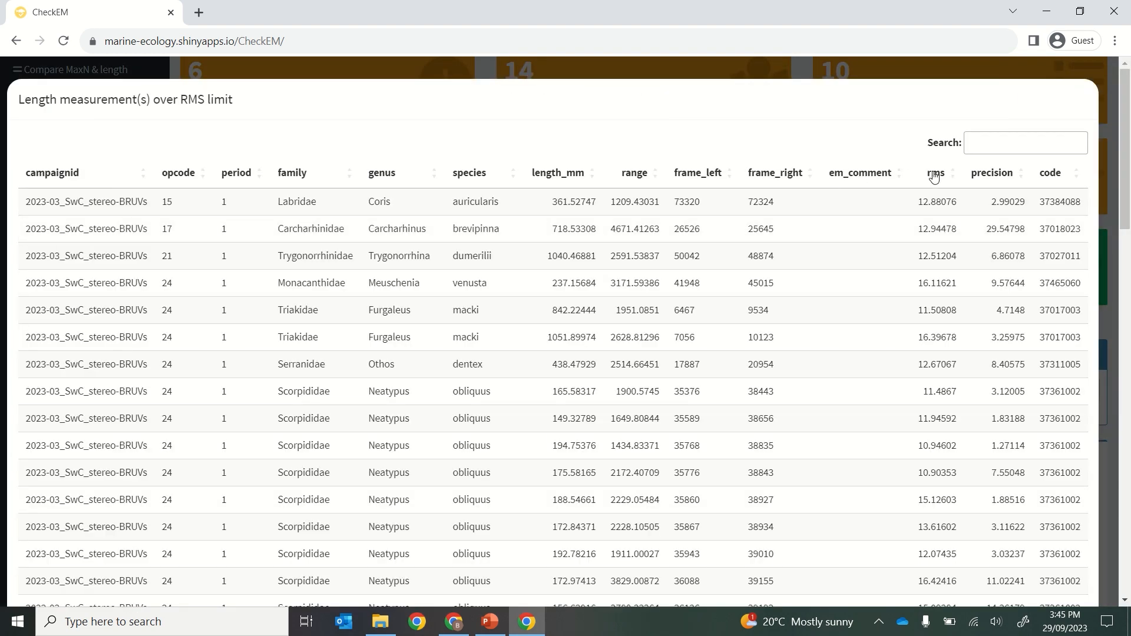
click(932, 174)
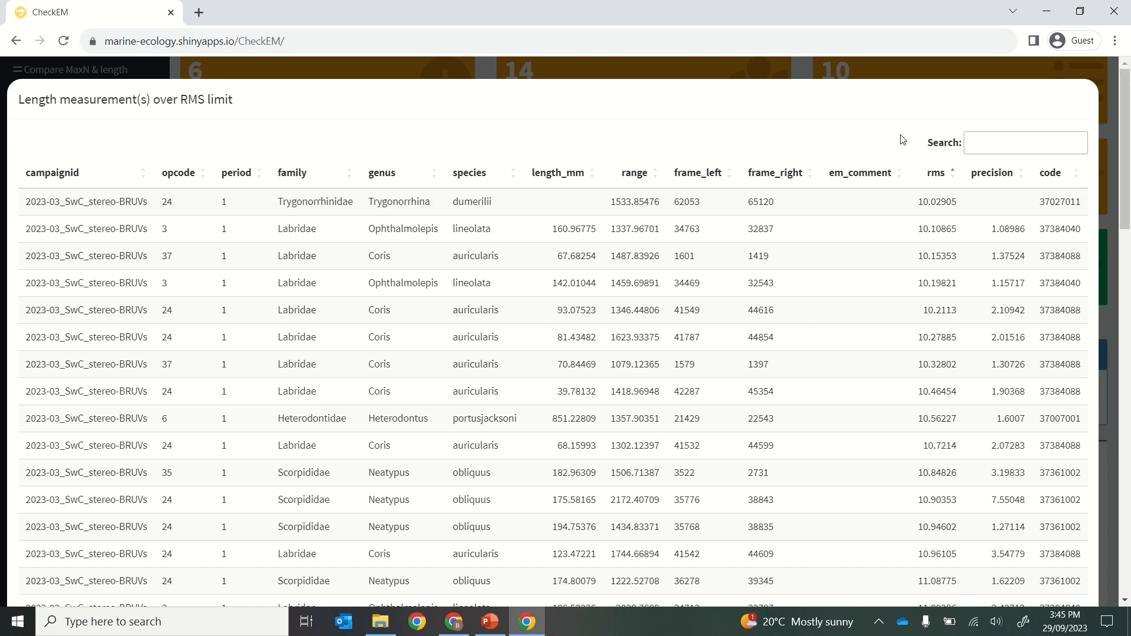
click(805, 64)
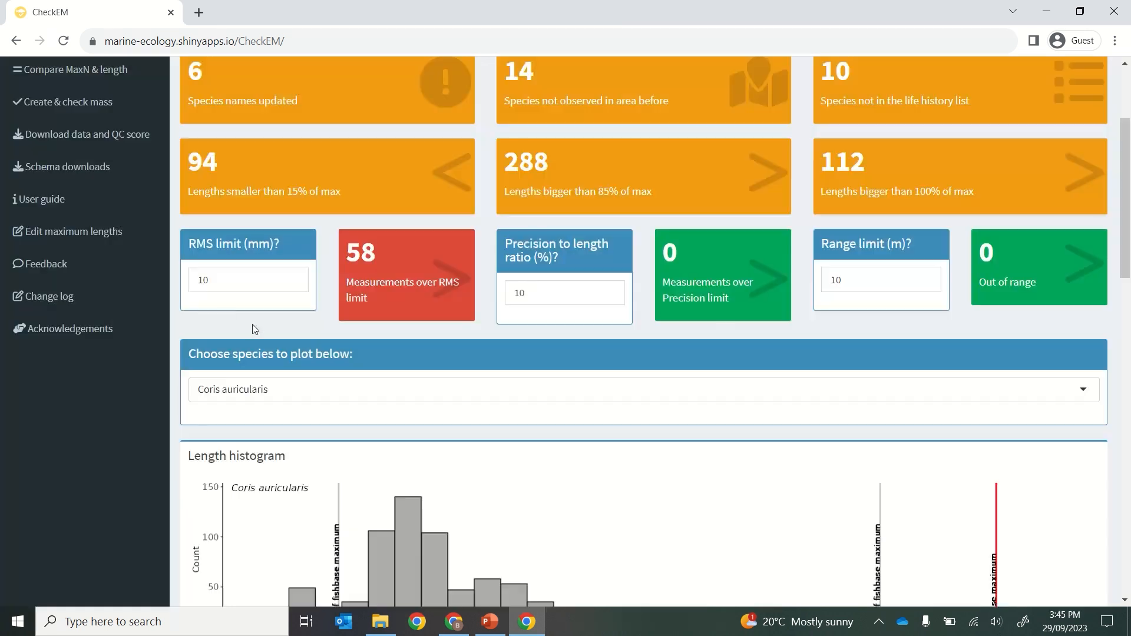
Restore the RMS limit to 20 mm.
click(235, 286)
key(BackSpace)
key(BackSpace)
text(20)
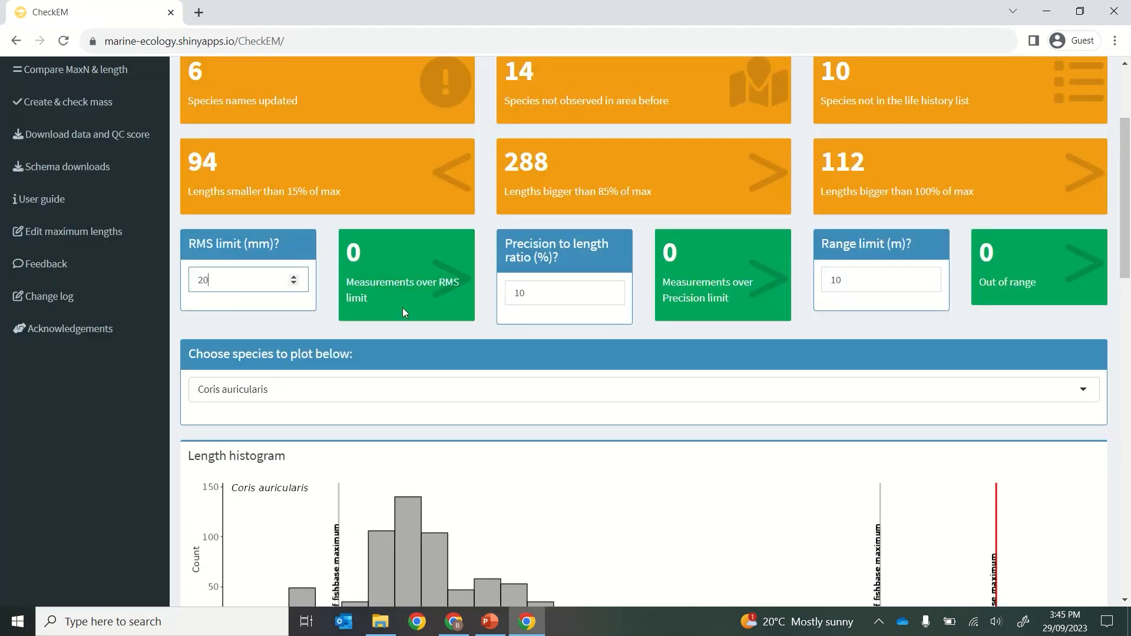
Try precision to length ratio limits of 20% and 5%, and restore the limit to 10%.
click(538, 293)
key(BackSpace)
key(BackSpace)
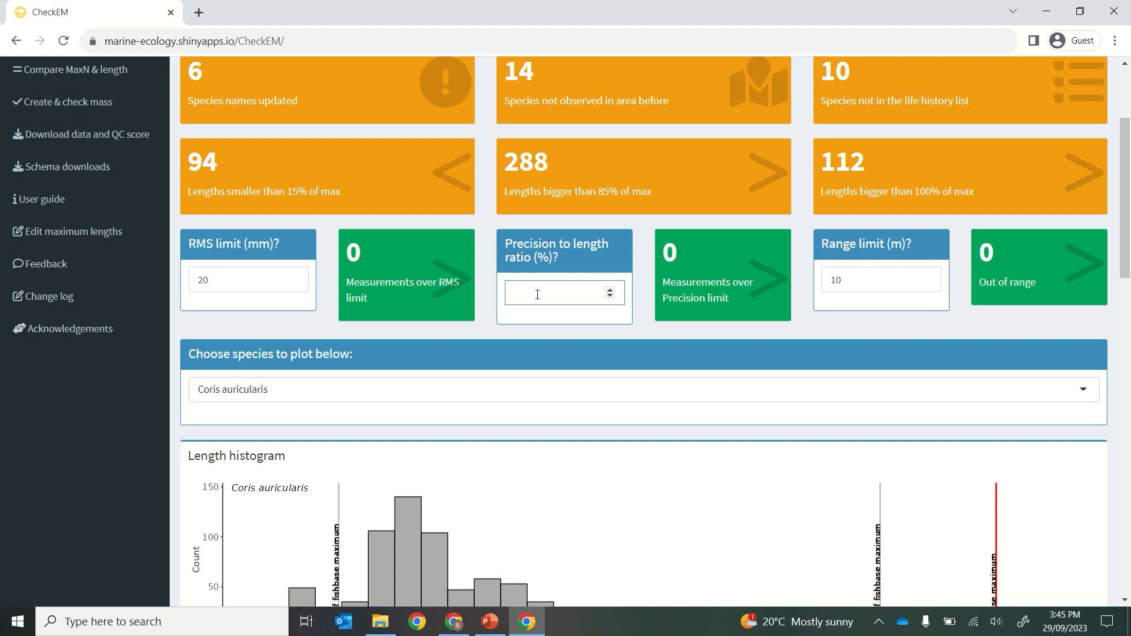
text(20)
key(BackSpace)
key(BackSpace)
text(5)
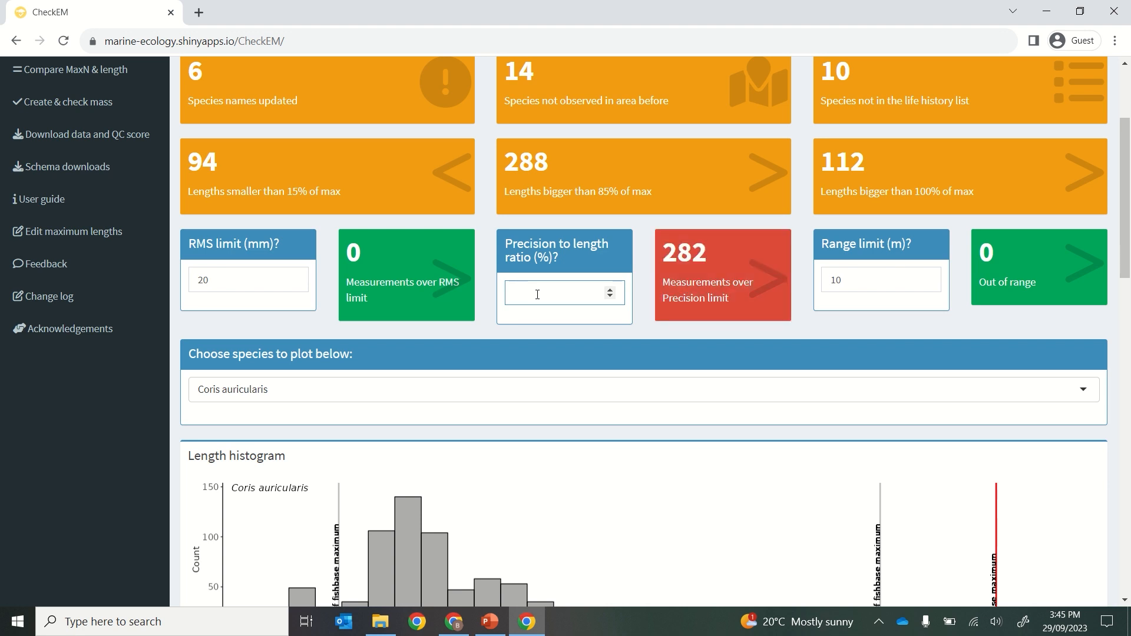
text(10)
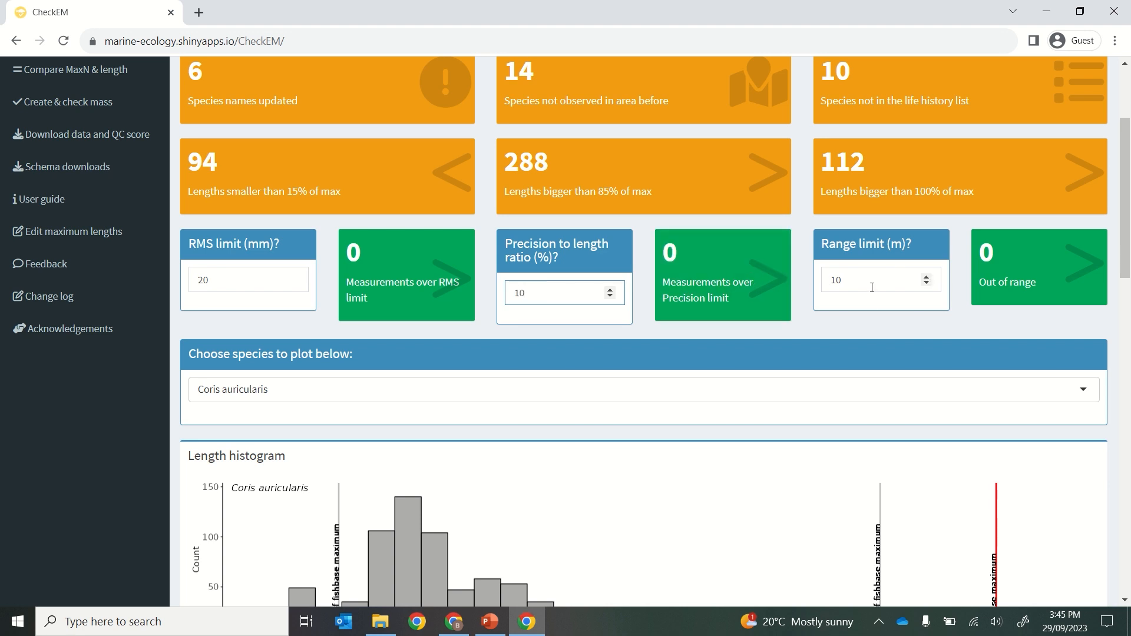
Set the range limit to 8 m and inspect the out-of-range measurements, highlighting the Chelmonops curiosus and Sus sus rows.
click(872, 288)
key(BackSpace)
key(BackSpace)
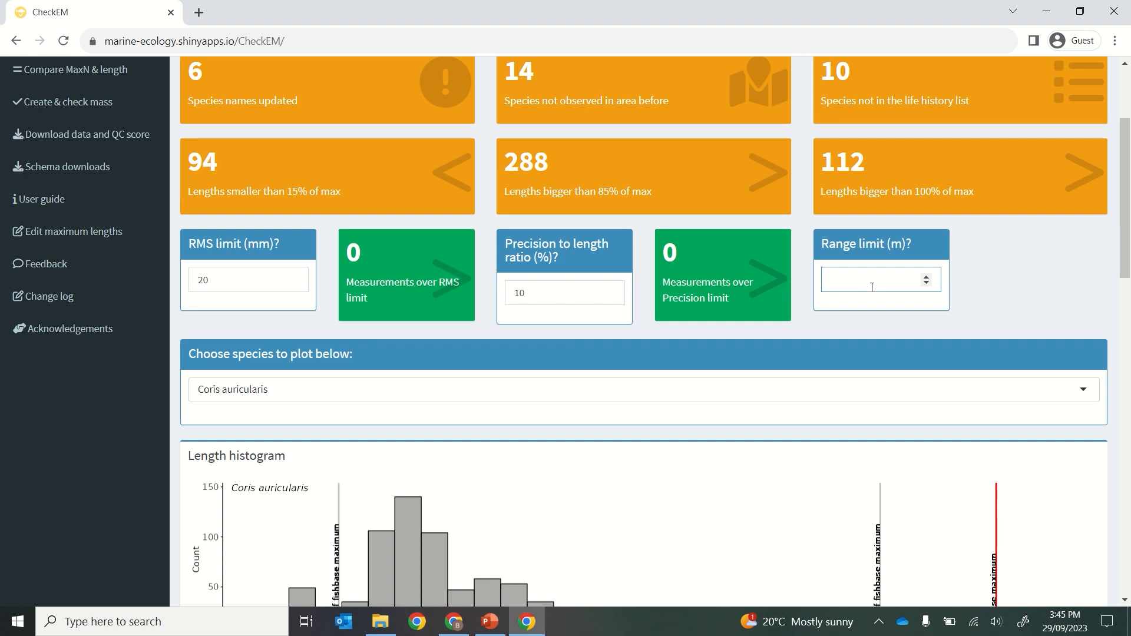
text(8)
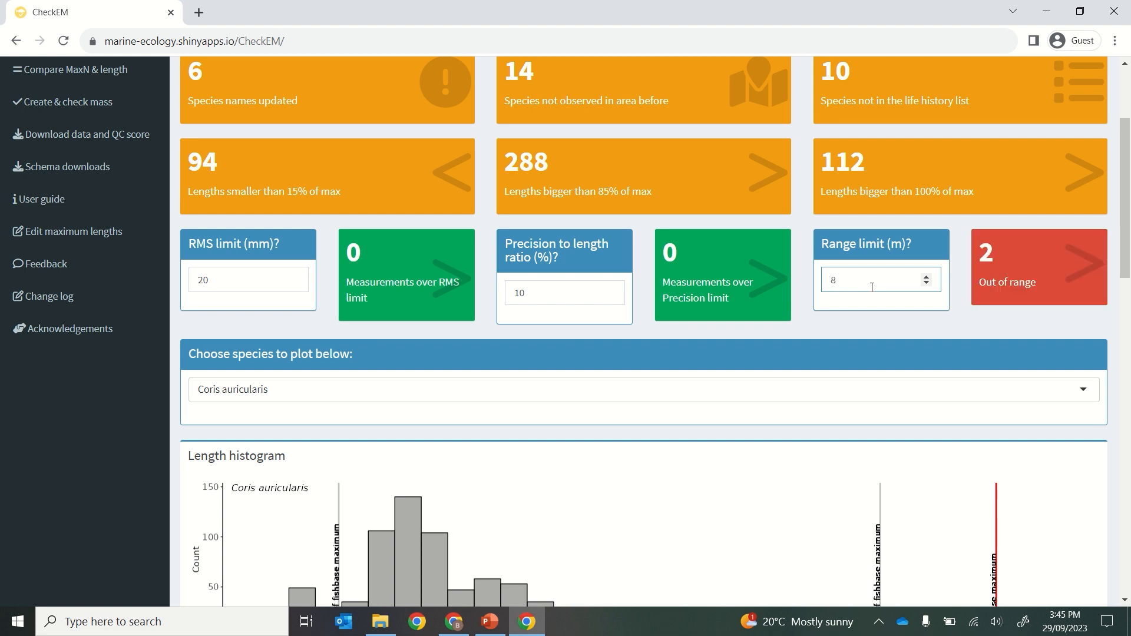
click(1027, 267)
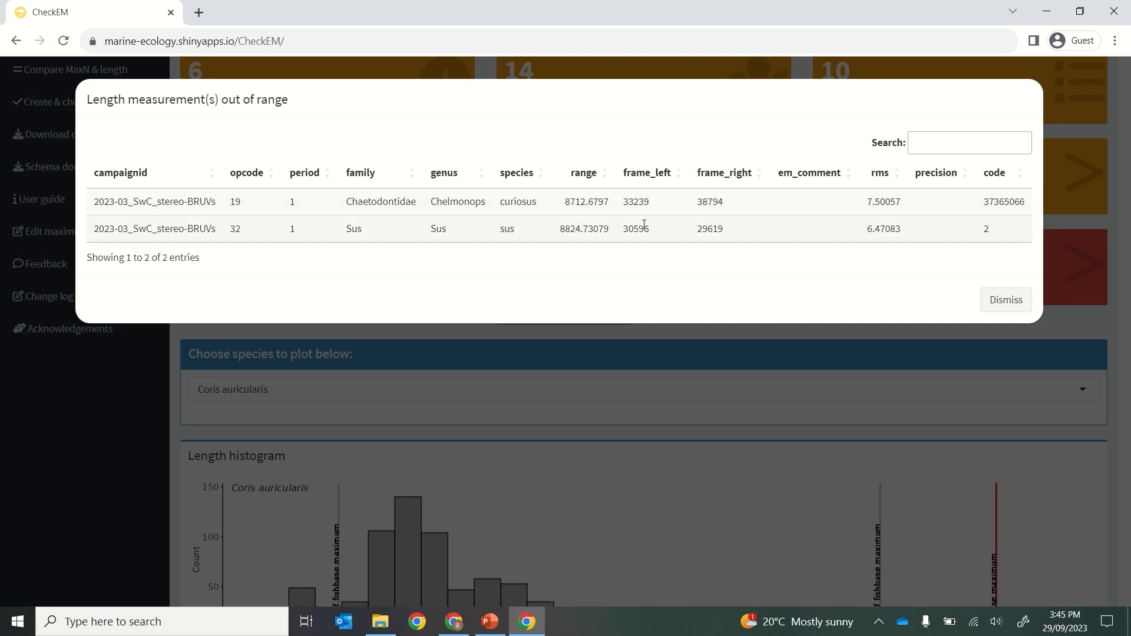
click(582, 203)
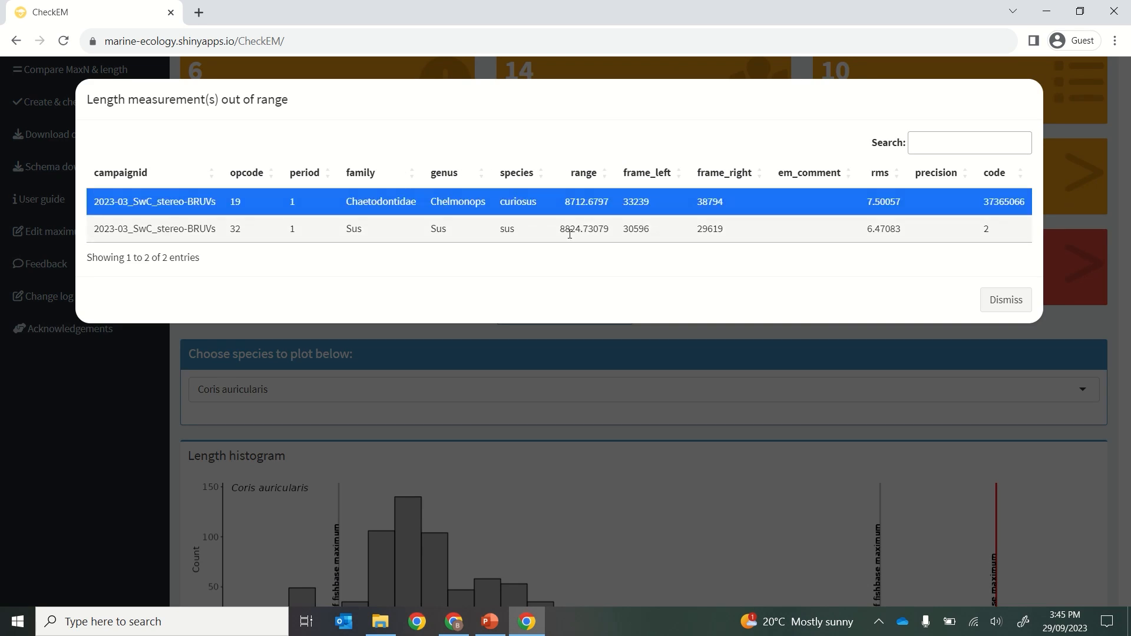
click(579, 229)
click(1014, 310)
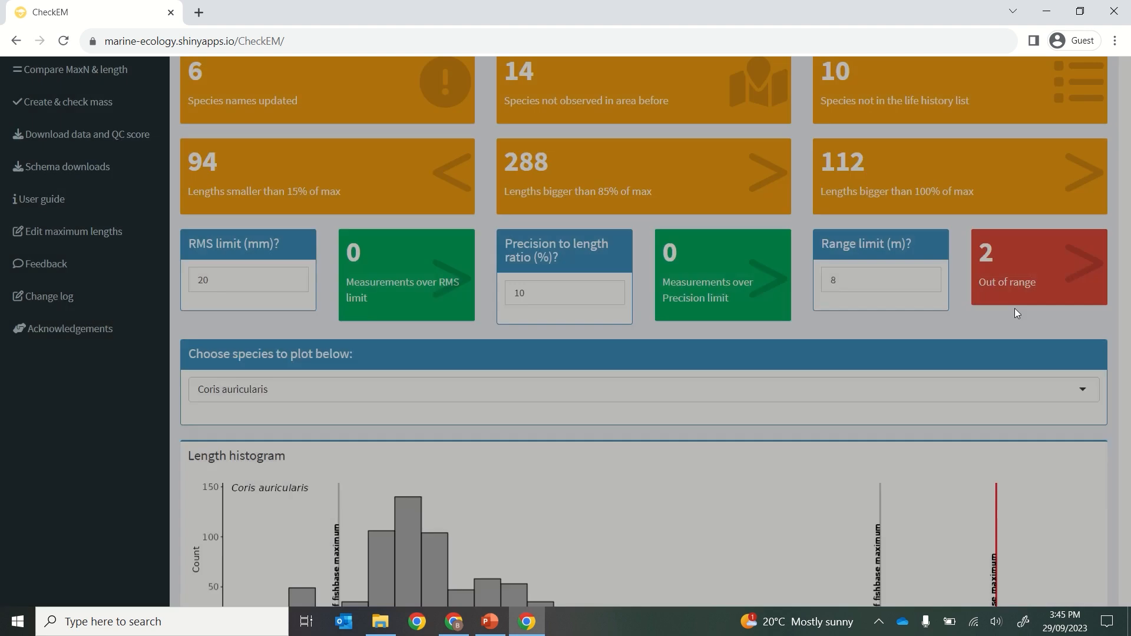
Examine the Coris auricularis length histograms, overall and by status, and its length plots by Zone and Status.
scroll(322, 289, down, 1)
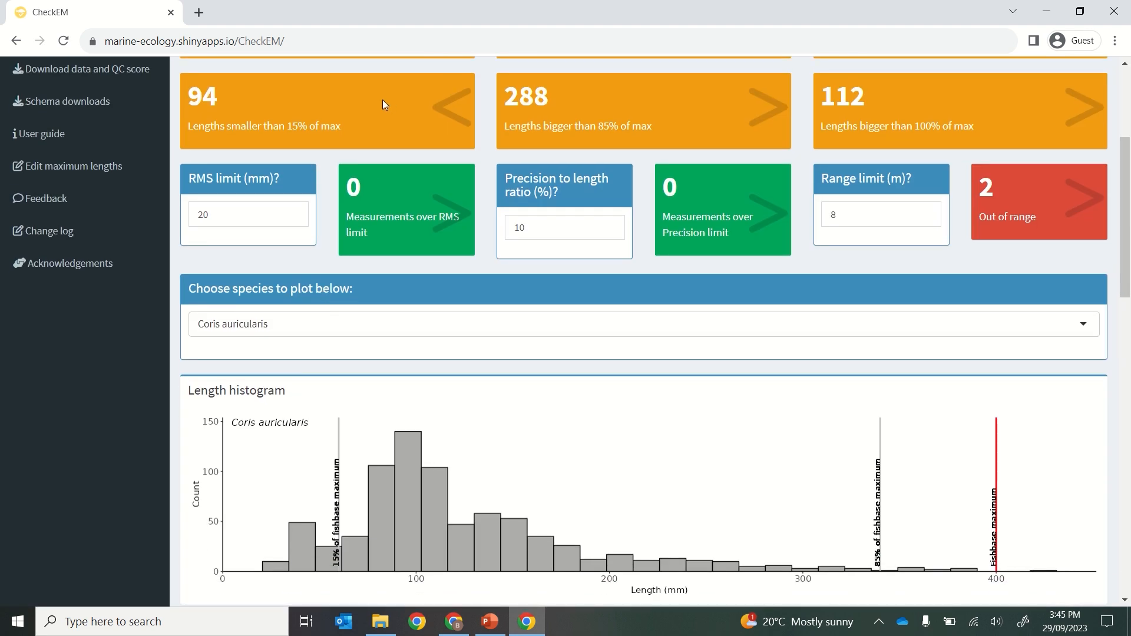
scroll(352, 111, down, 1)
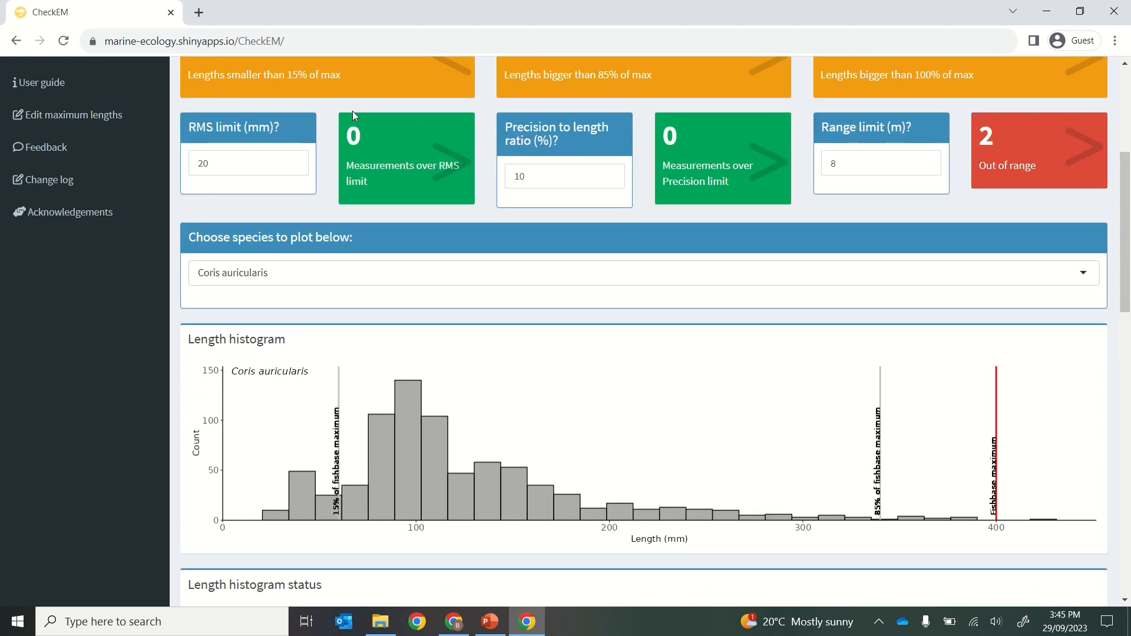
scroll(352, 111, down, 3)
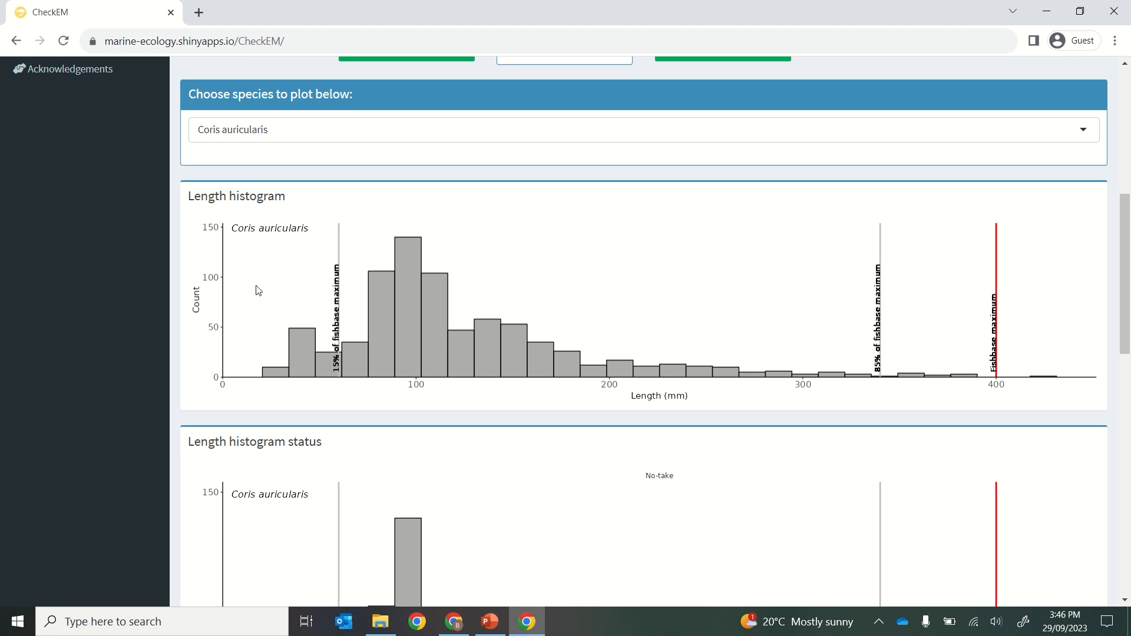
scroll(256, 289, up, 2)
scroll(257, 288, up, 1)
scroll(257, 288, down, 7)
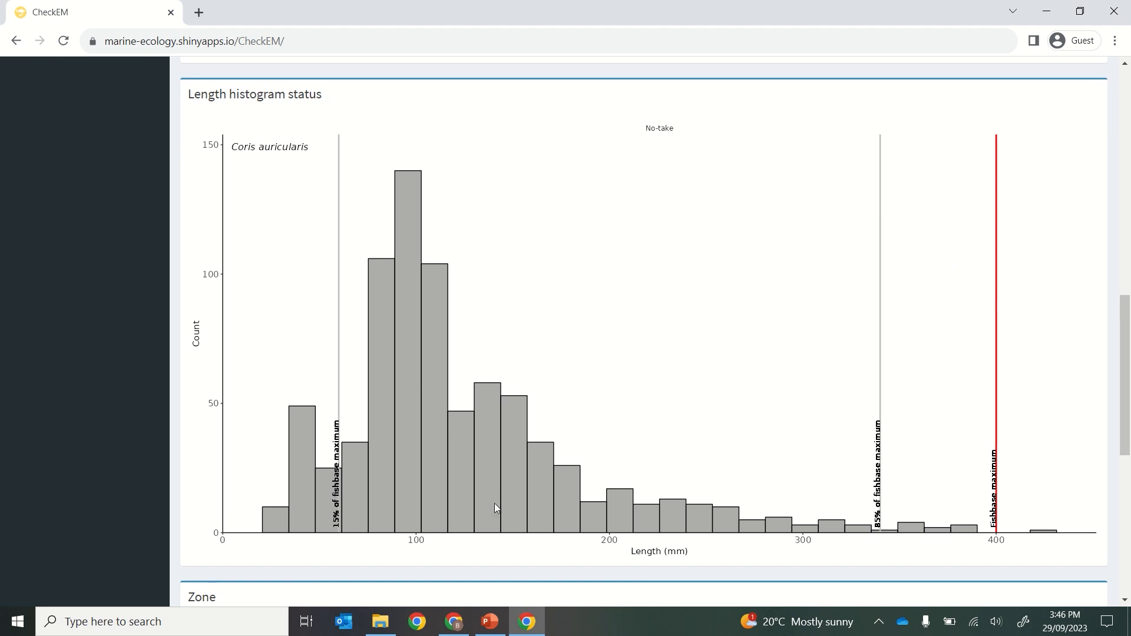
scroll(495, 505, down, 1)
scroll(495, 507, down, 7)
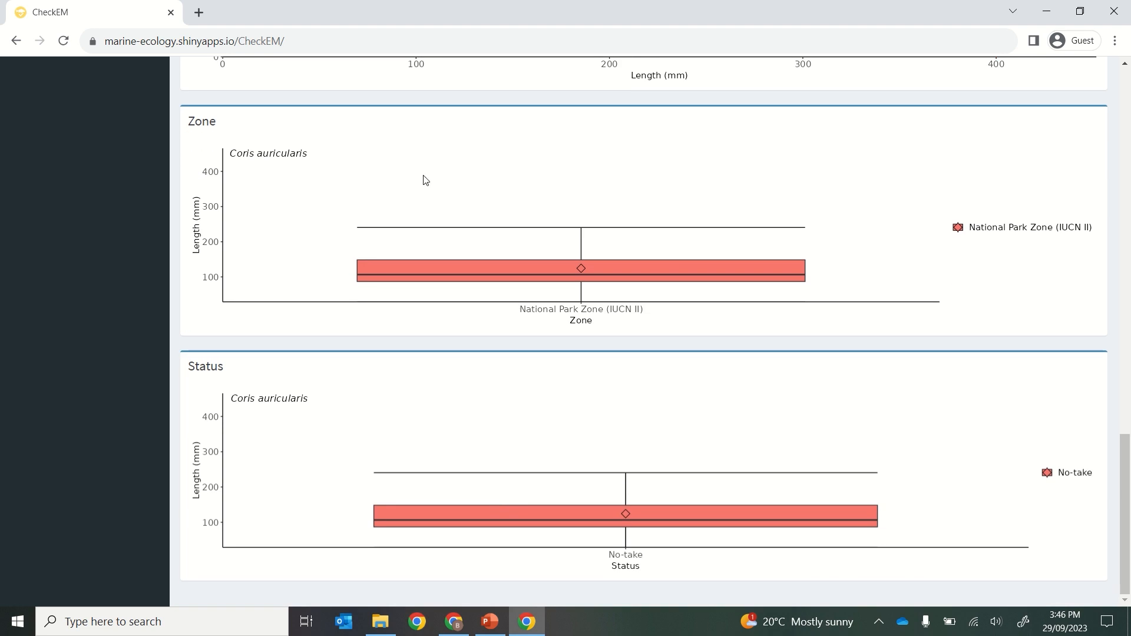
Open the Compare MaxN & length results and inspect the rows where the number of lengths/3D points does not match MaxN.
scroll(424, 179, up, 15)
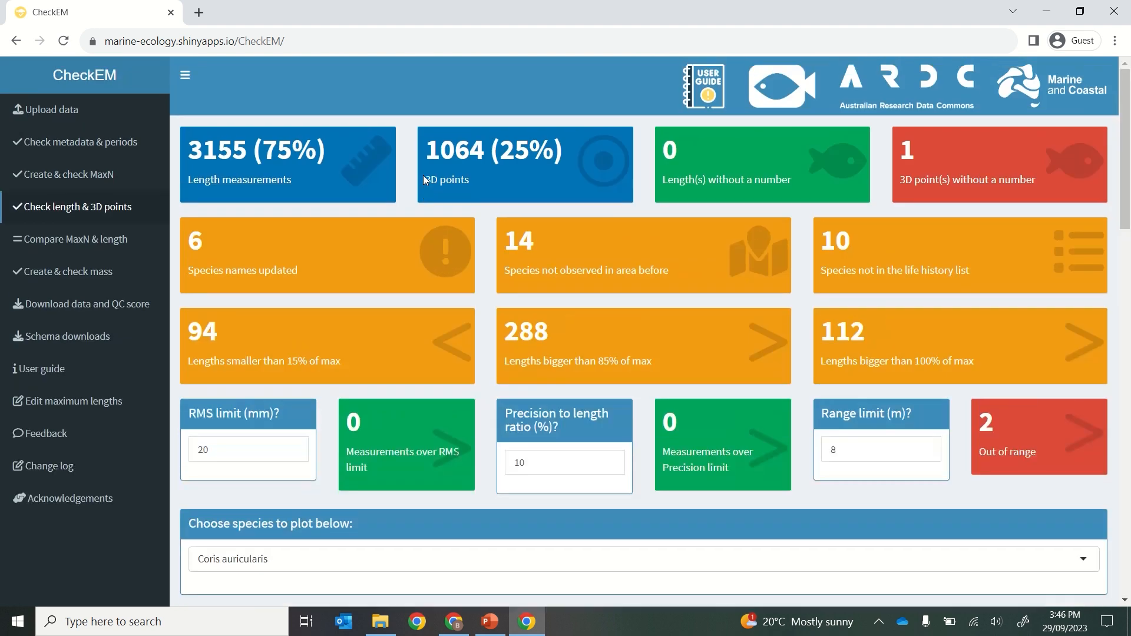
click(116, 244)
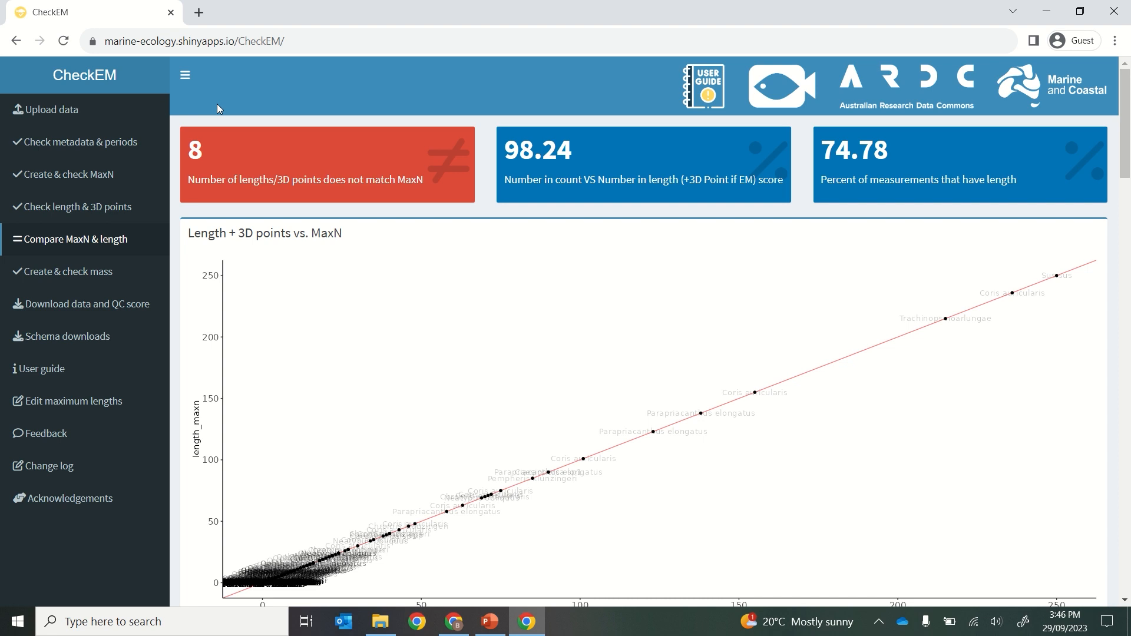
scroll(289, 144, down, 1)
click(290, 147)
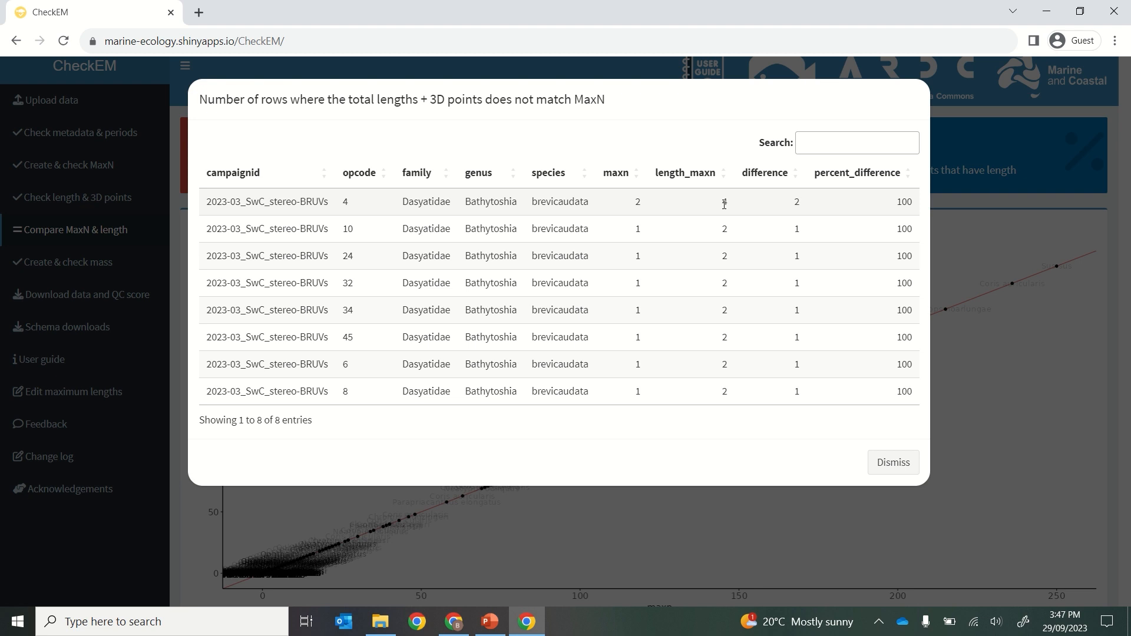
click(892, 462)
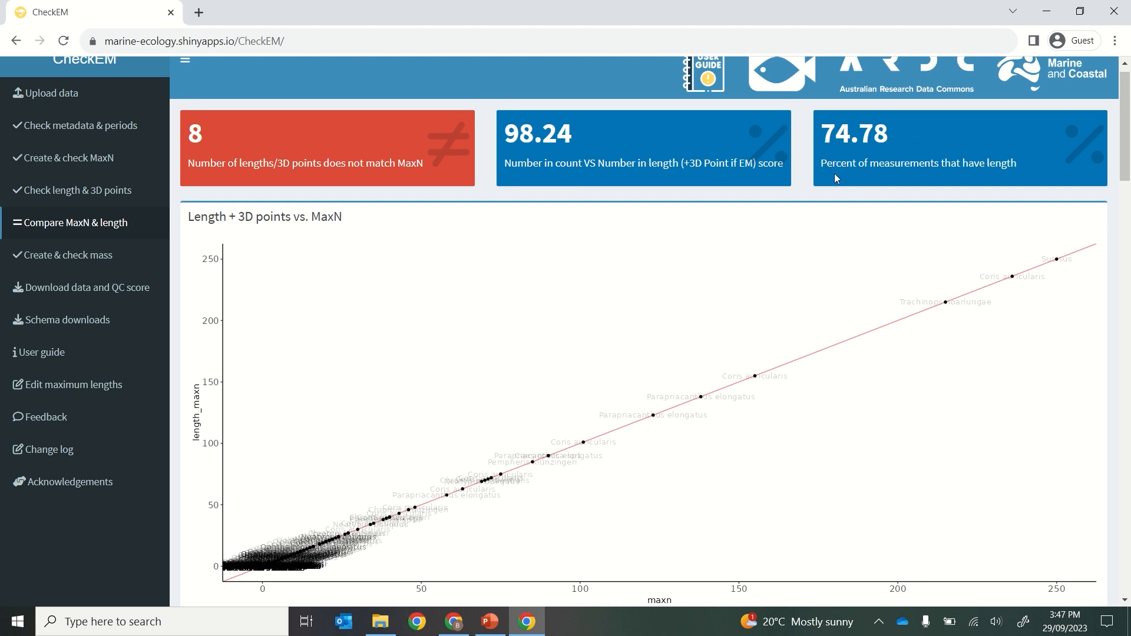
Examine the overall Length + 3D points vs. MaxN plot and the Lengths vs. 3D points charts, briefly faceting the counts by observer_length.
scroll(835, 173, down, 1)
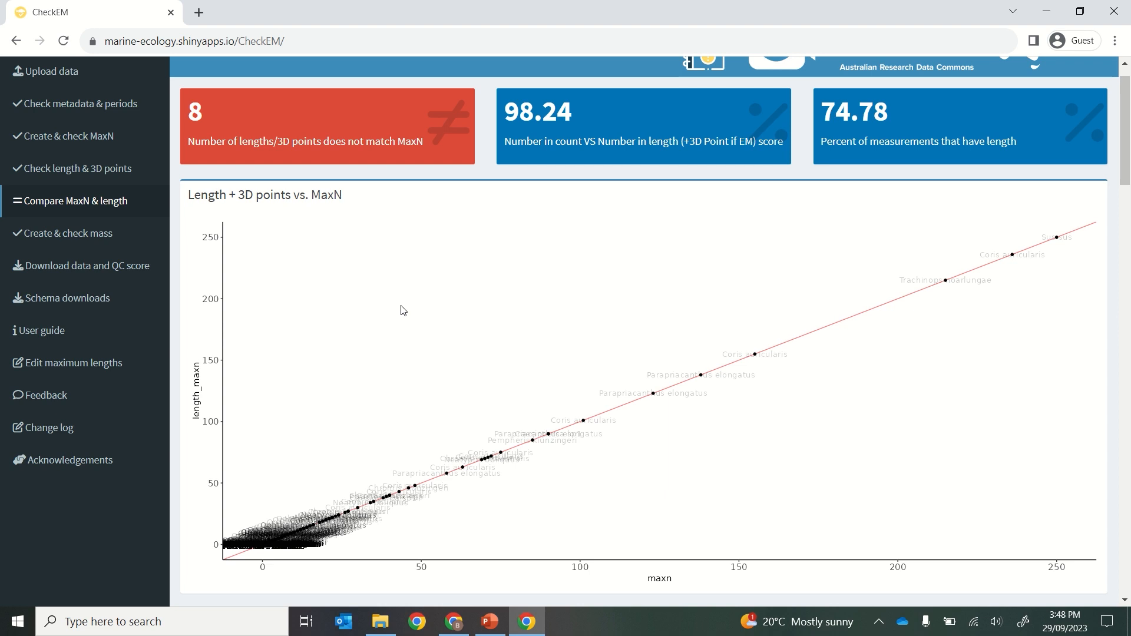
scroll(389, 334, down, 5)
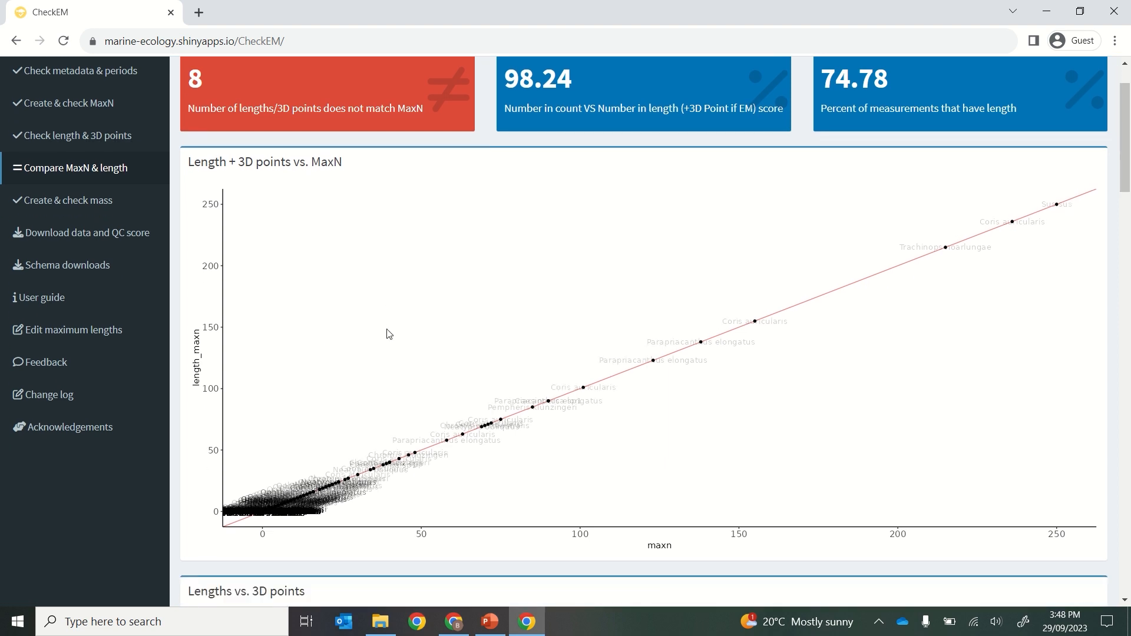
scroll(389, 334, down, 3)
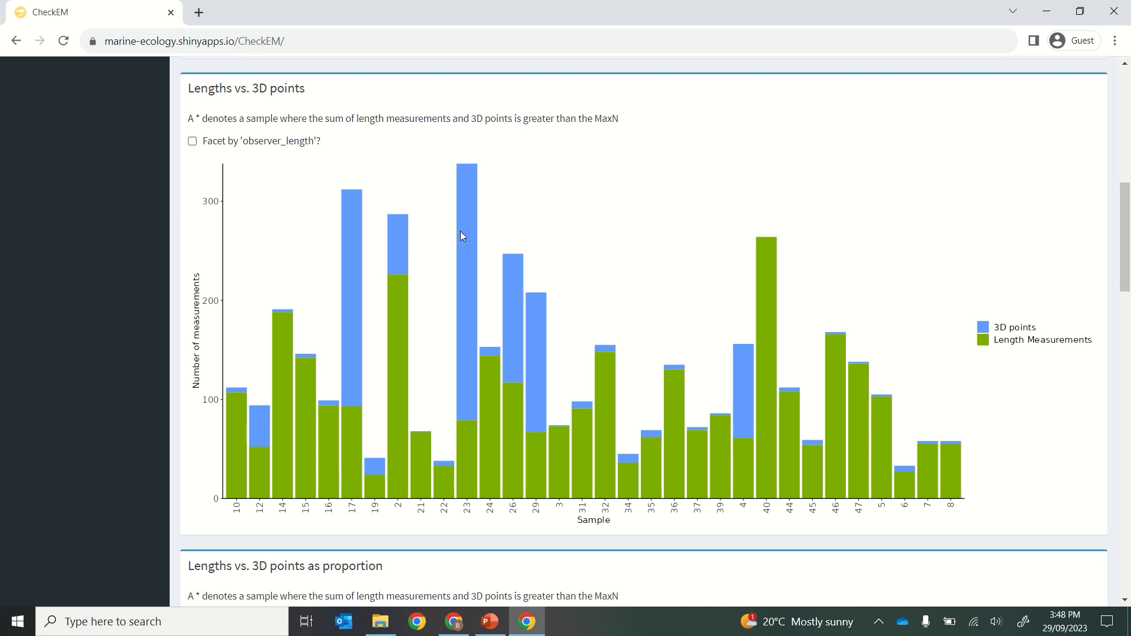
click(193, 143)
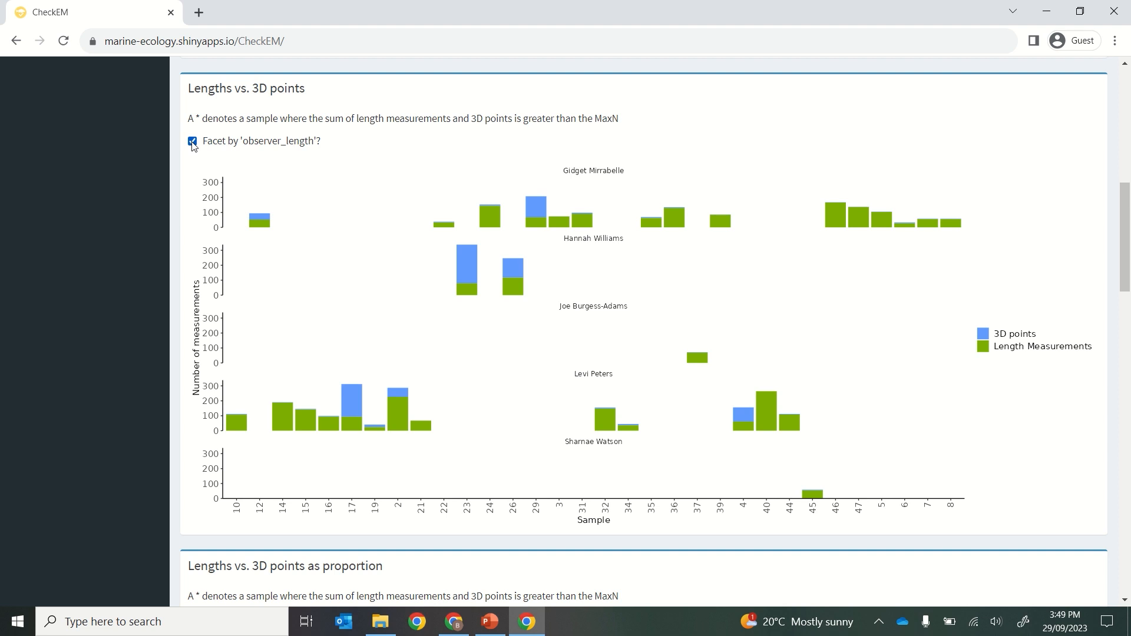
click(193, 143)
scroll(194, 146, down, 5)
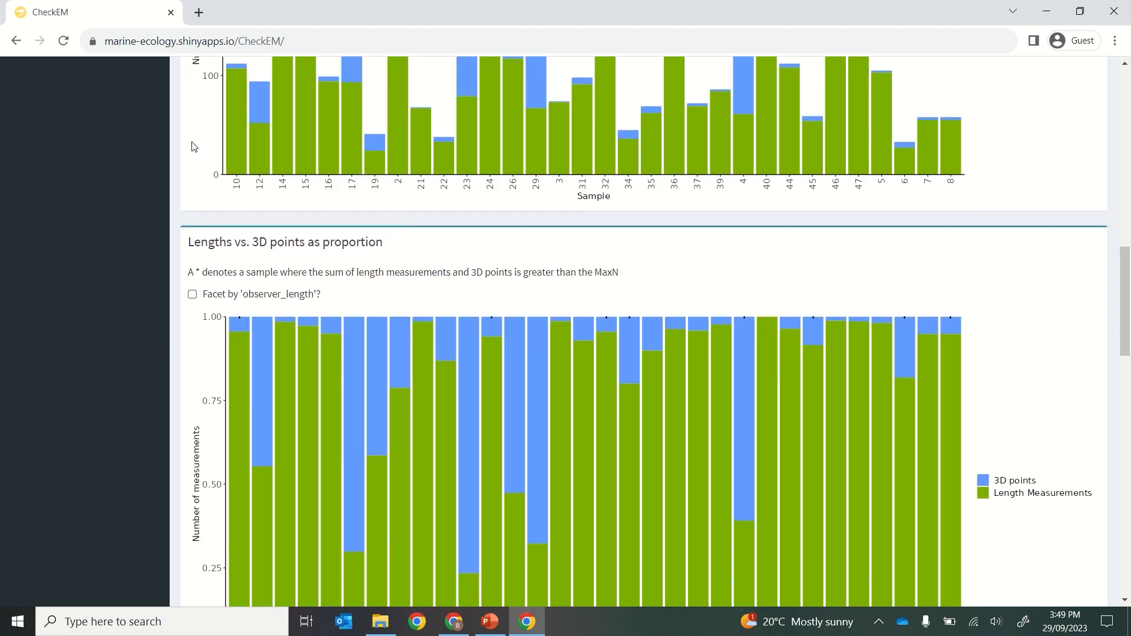
scroll(194, 146, down, 2)
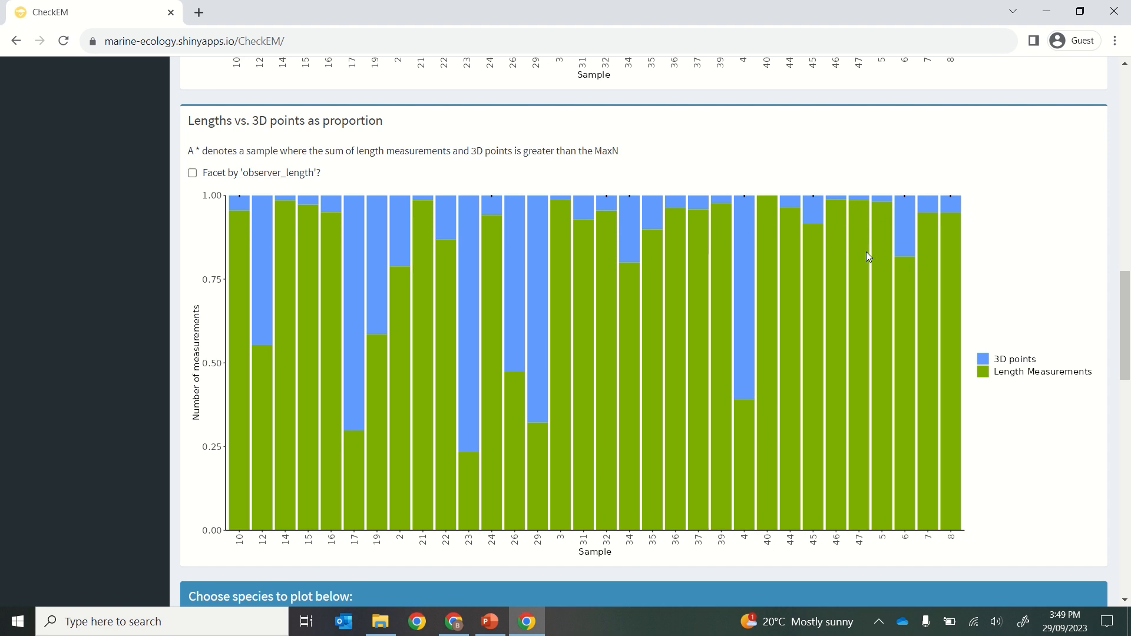
Choose Chrysophrys auratus as the species to plot and examine its MaxN comparison and Lengths vs. 3D points charts.
scroll(737, 389, down, 4)
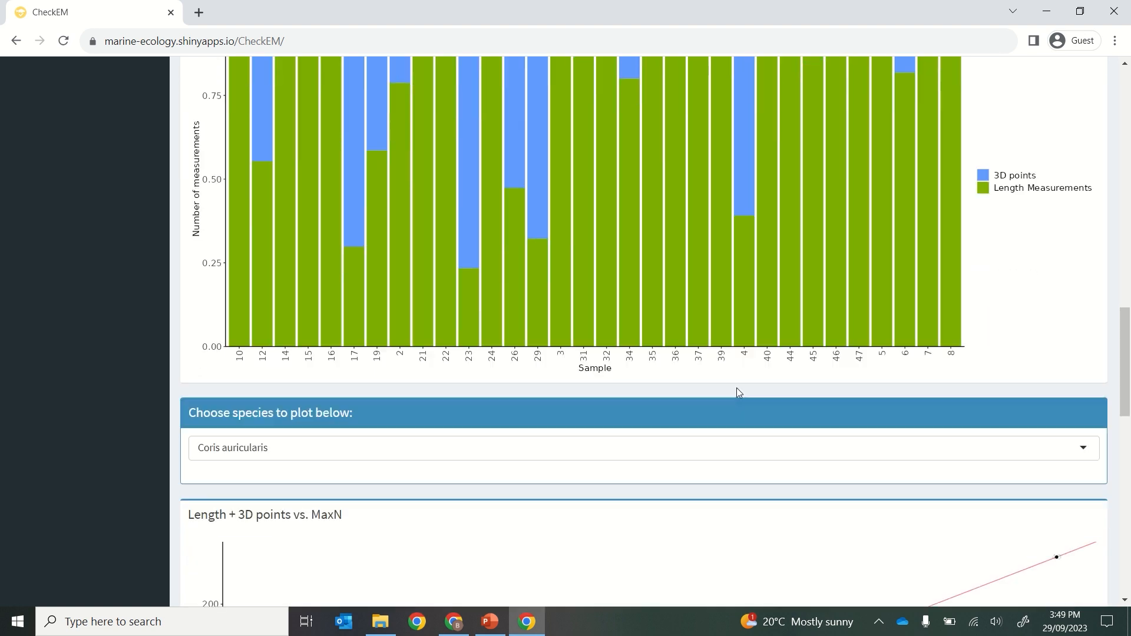
scroll(737, 391, down, 5)
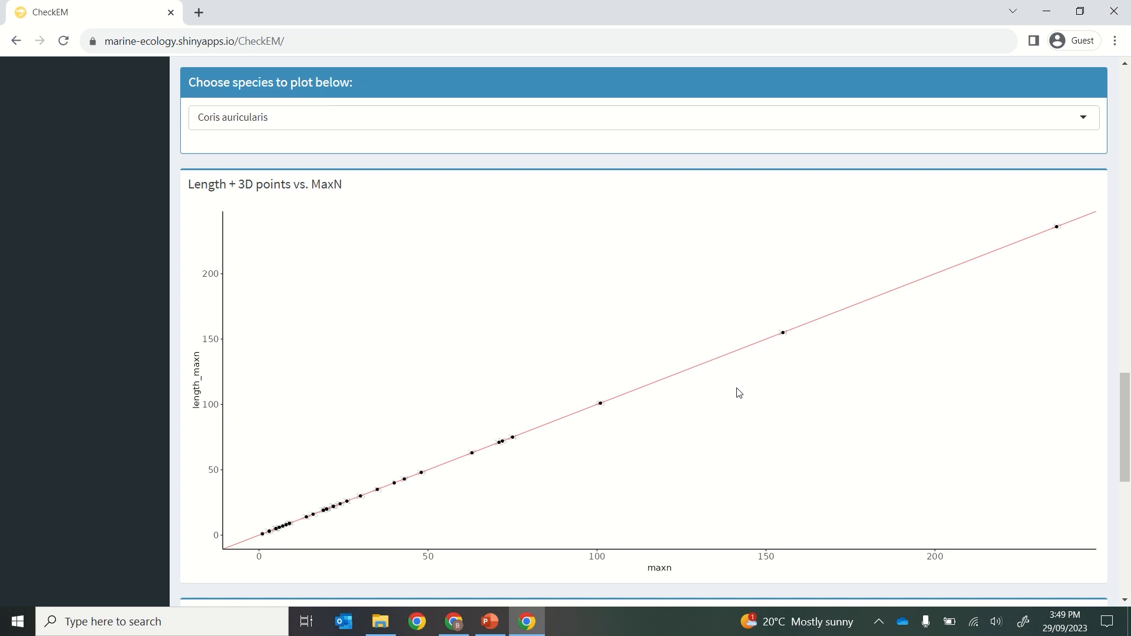
click(260, 123)
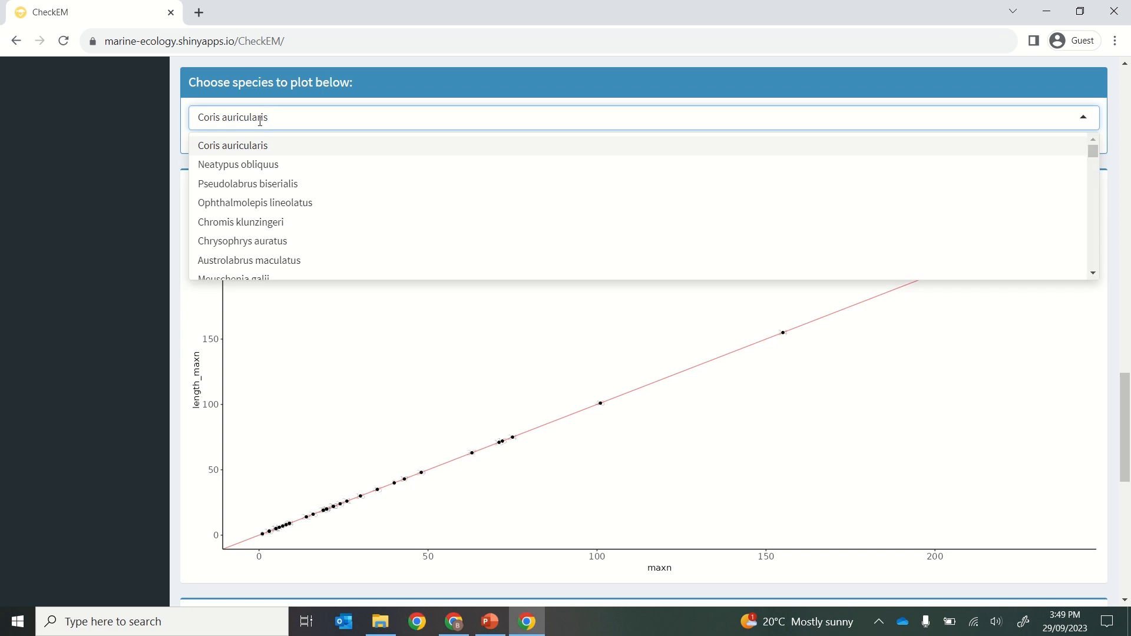
key(BackSpace)
text(auratus)
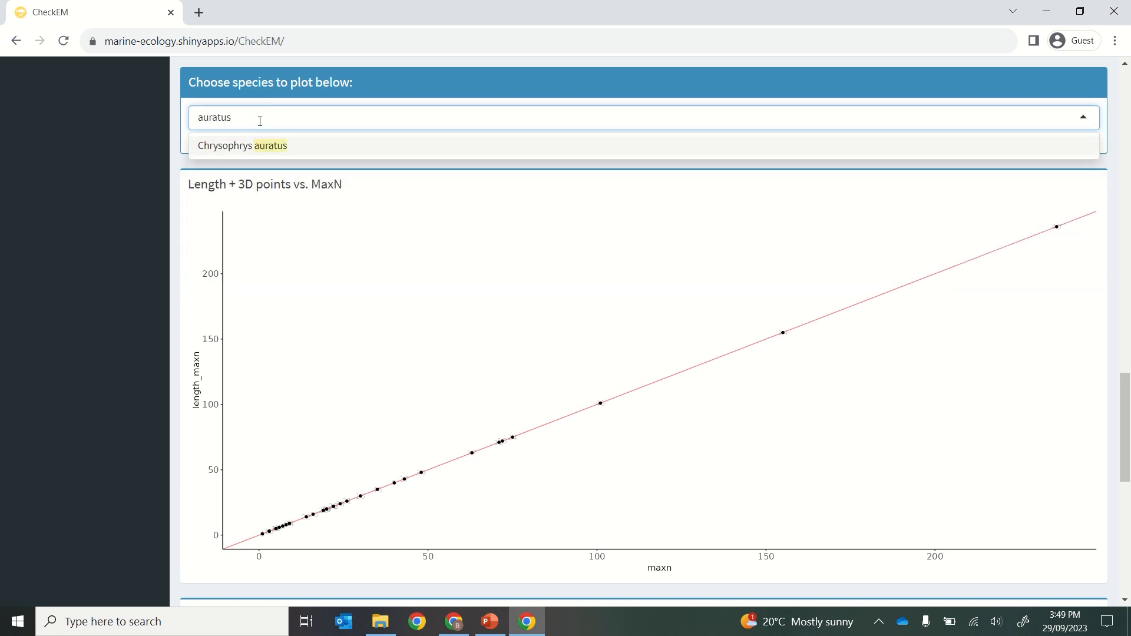
key(Return)
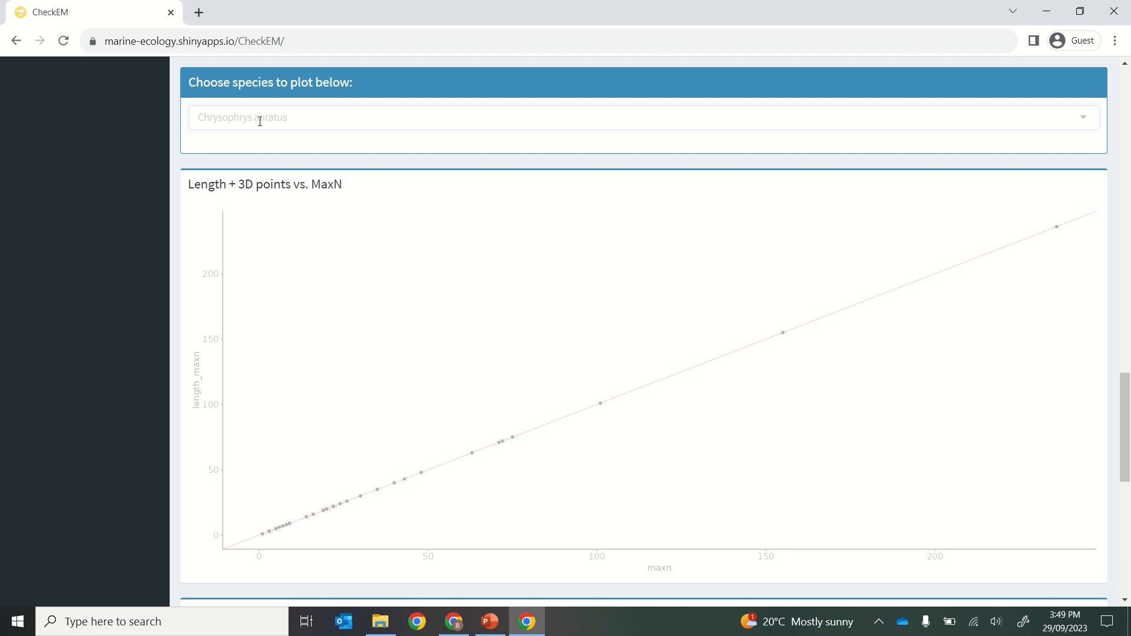
scroll(297, 302, down, 1)
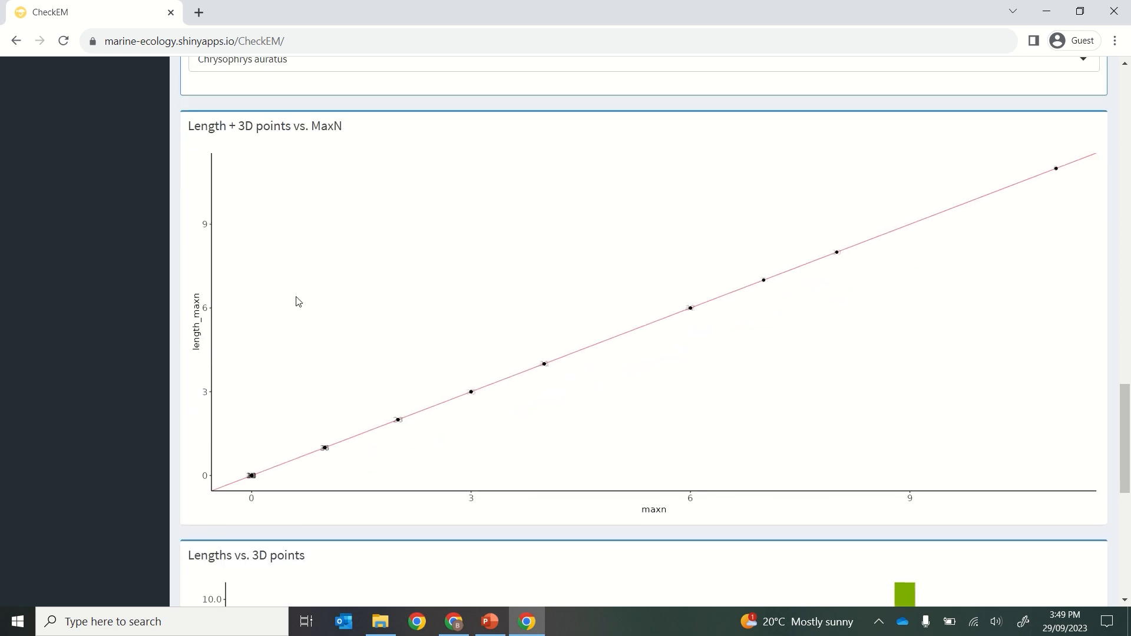
scroll(302, 444, down, 2)
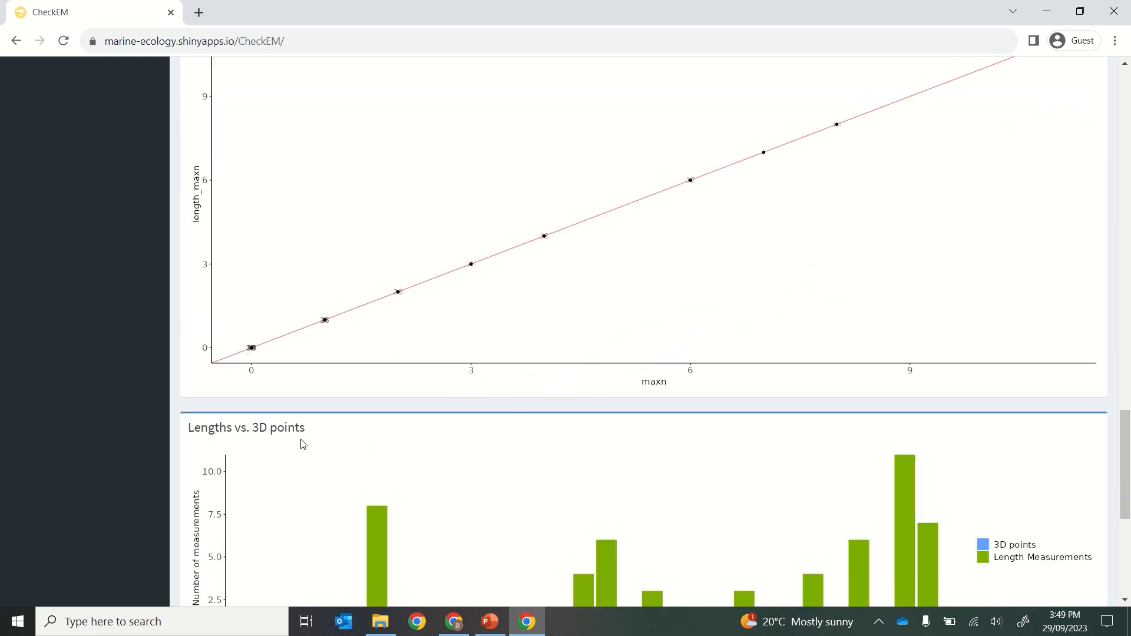
scroll(302, 444, down, 6)
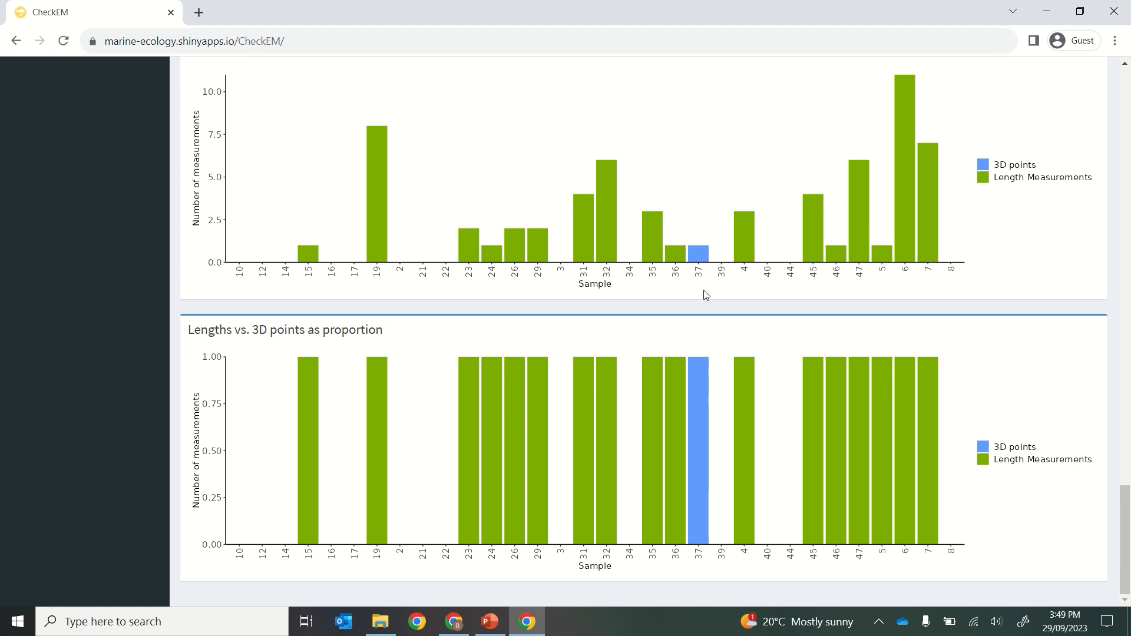
In Download data and QC score, set the project name to 2023-03_SWC_stereo-BRUVs and save the all-errors CSV to Downloads.
scroll(706, 293, up, 20)
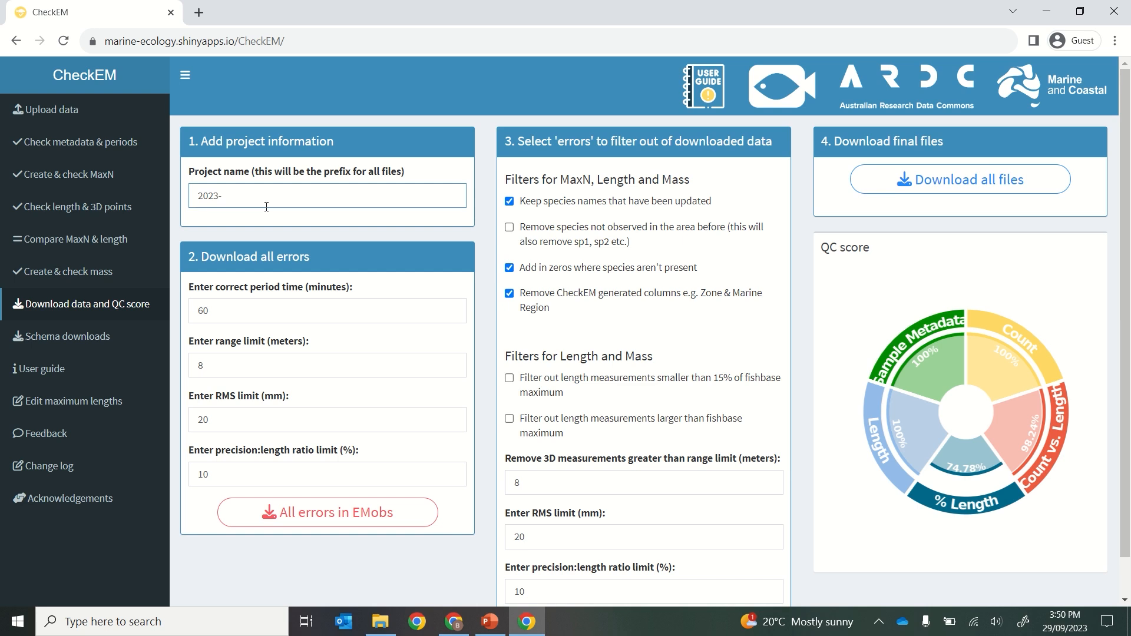
text(03_SWC_stereo-BRUVs)
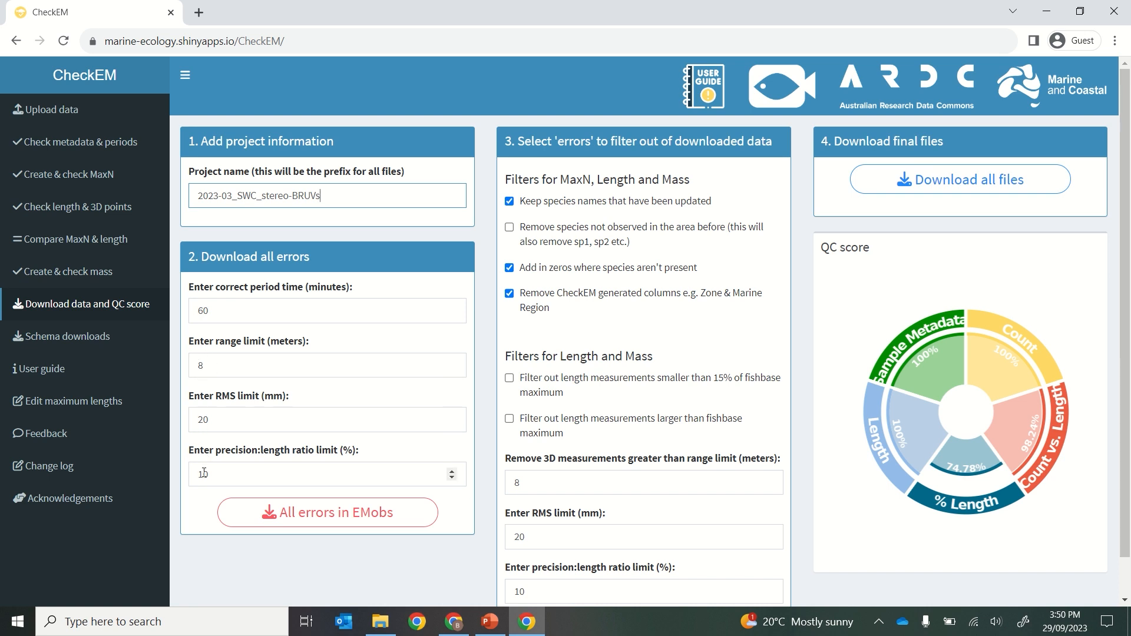
click(350, 529)
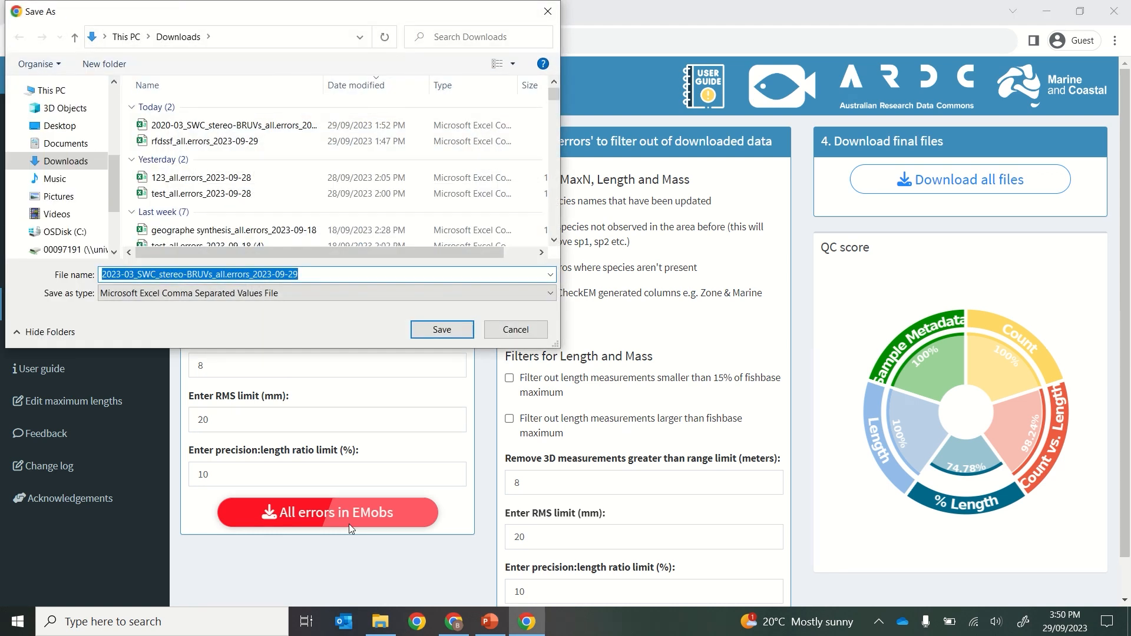
click(436, 328)
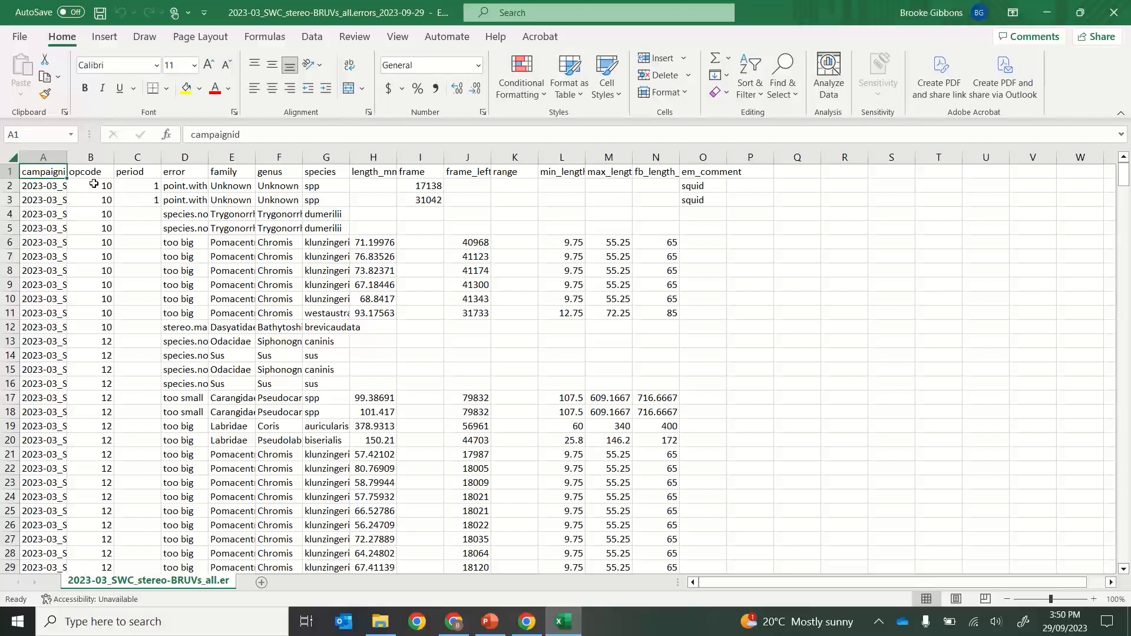
In the downloaded all-errors file in Excel, widen the campaignid column to fit its contents and add filters to the header row.
double_click(68, 157)
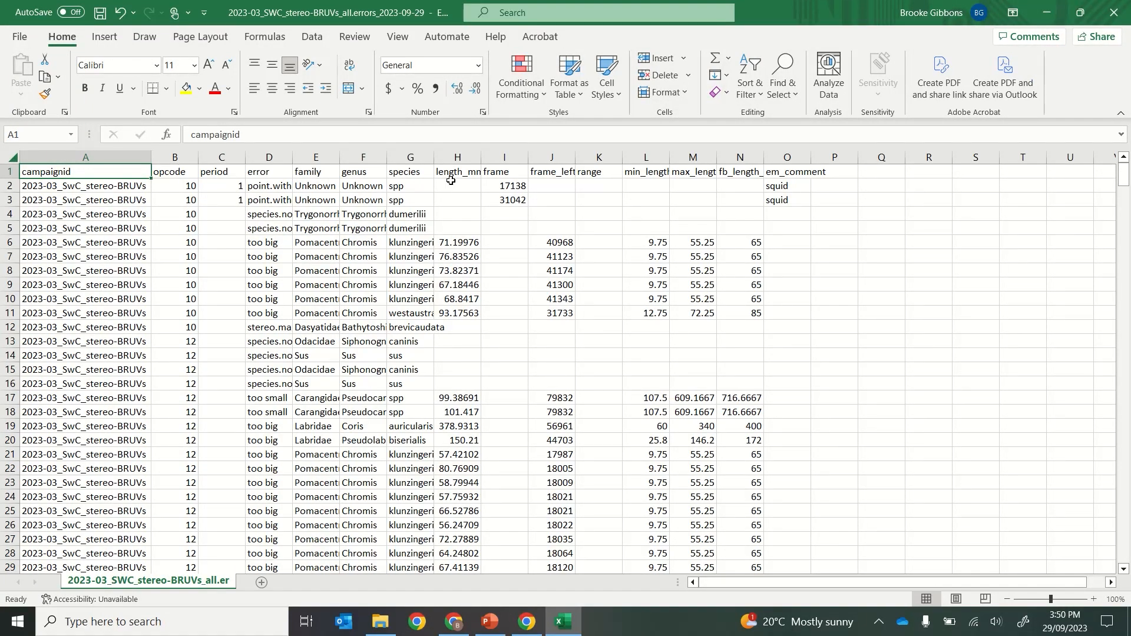
click(294, 236)
key(ctrl+a)
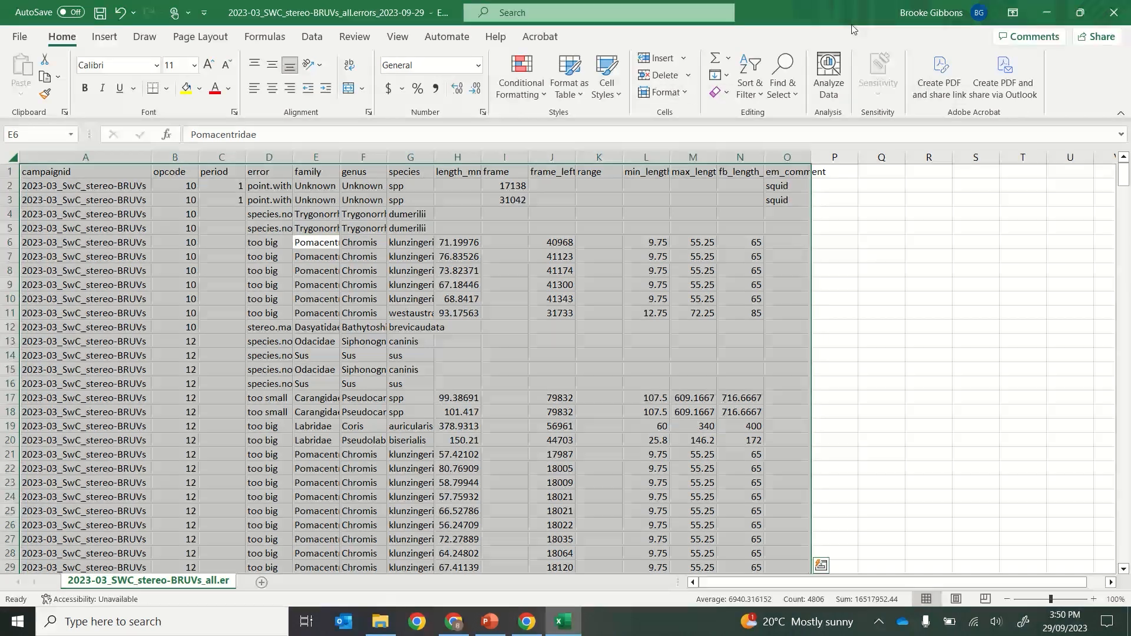
click(750, 79)
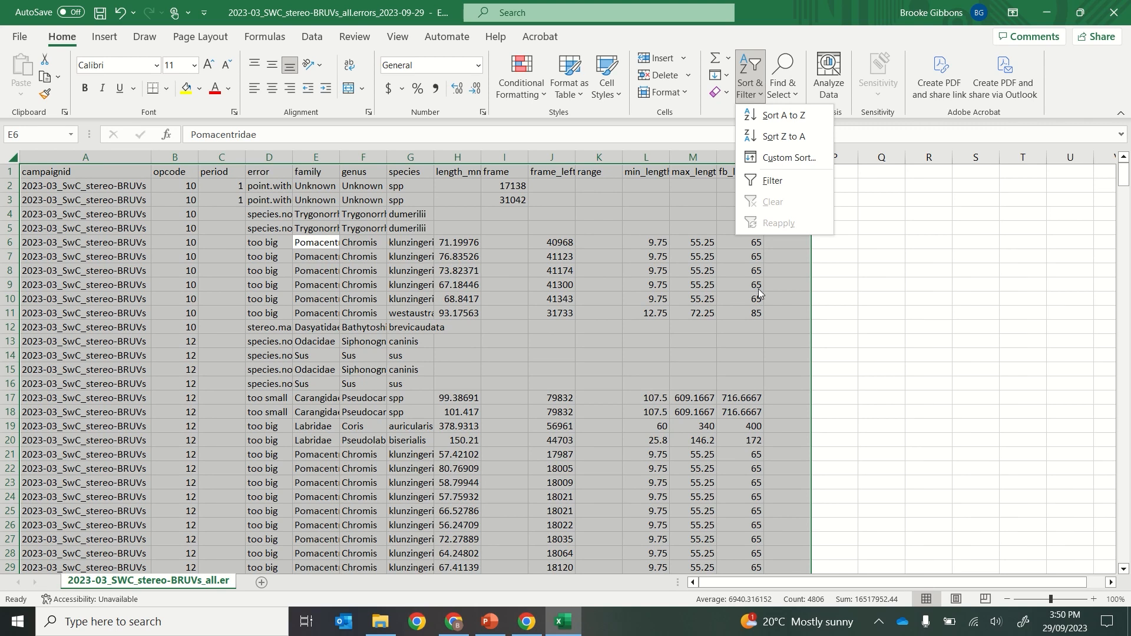
click(806, 171)
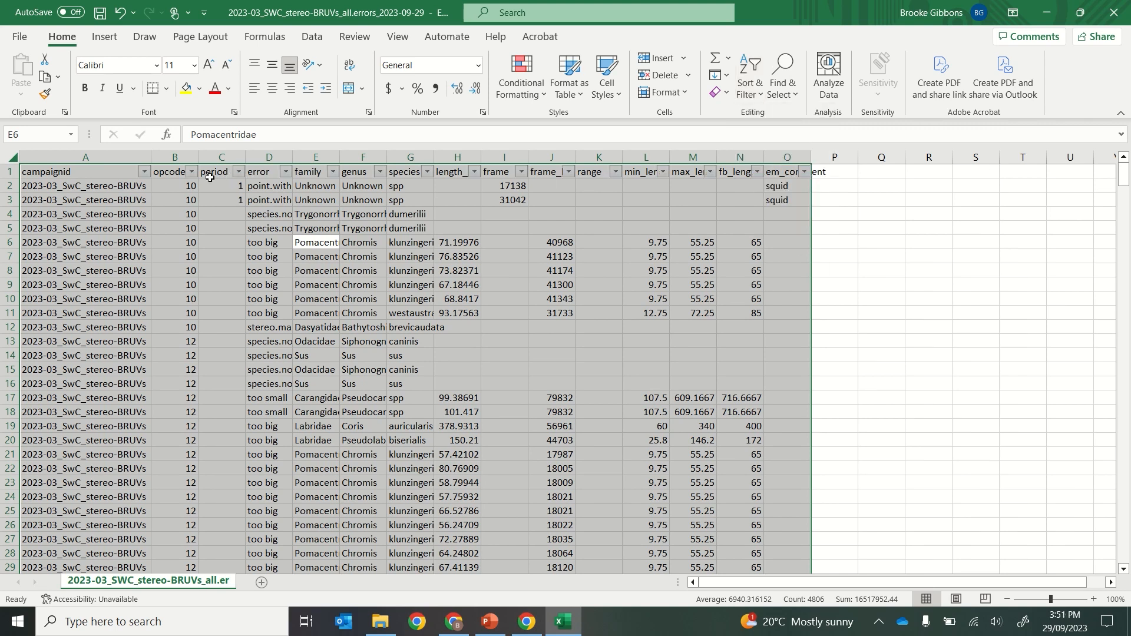
Filter the error column to exclude "too small" records, and close the errors file without saving the changes.
click(285, 172)
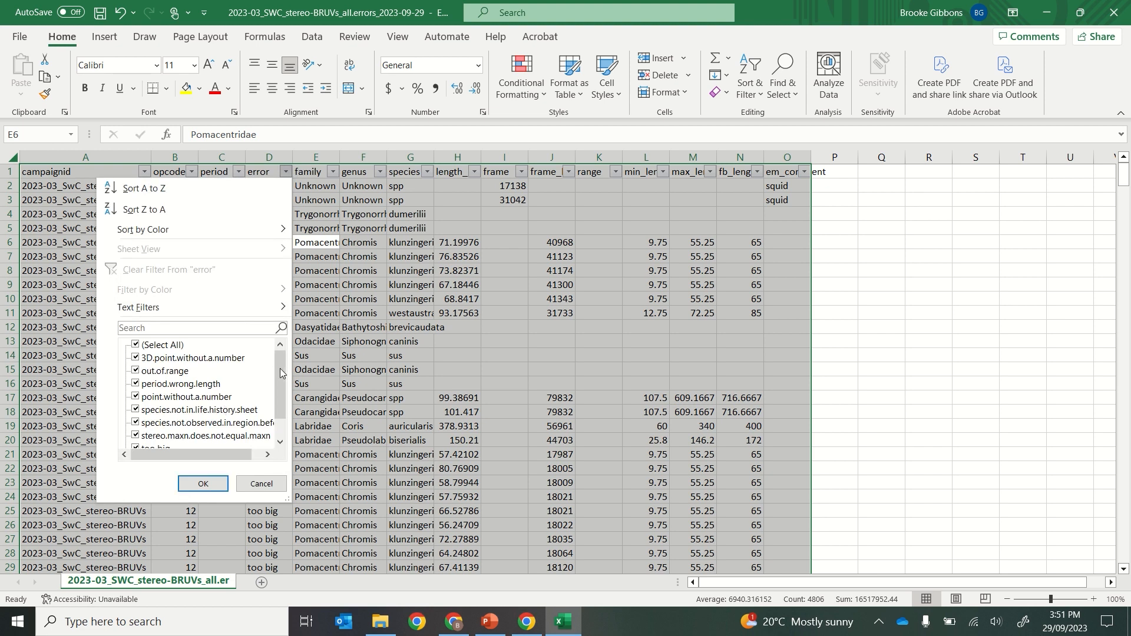
mouse_move(280, 373)
mouse_down()
mouse_move(278, 403)
mouse_move(288, 361)
mouse_move(278, 393)
mouse_up()
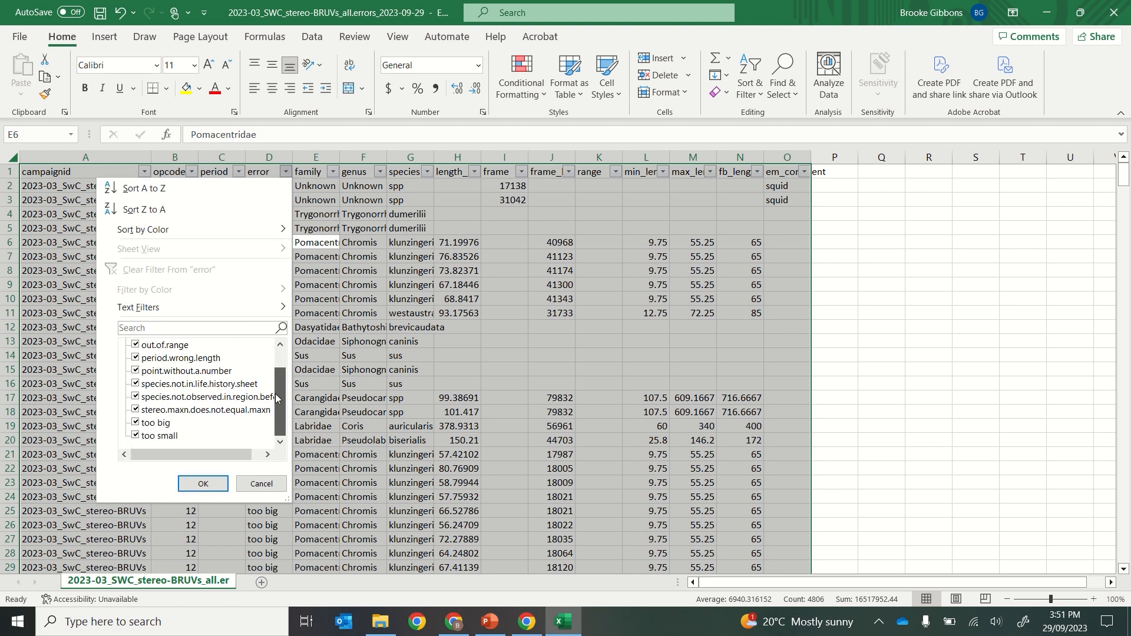
click(135, 436)
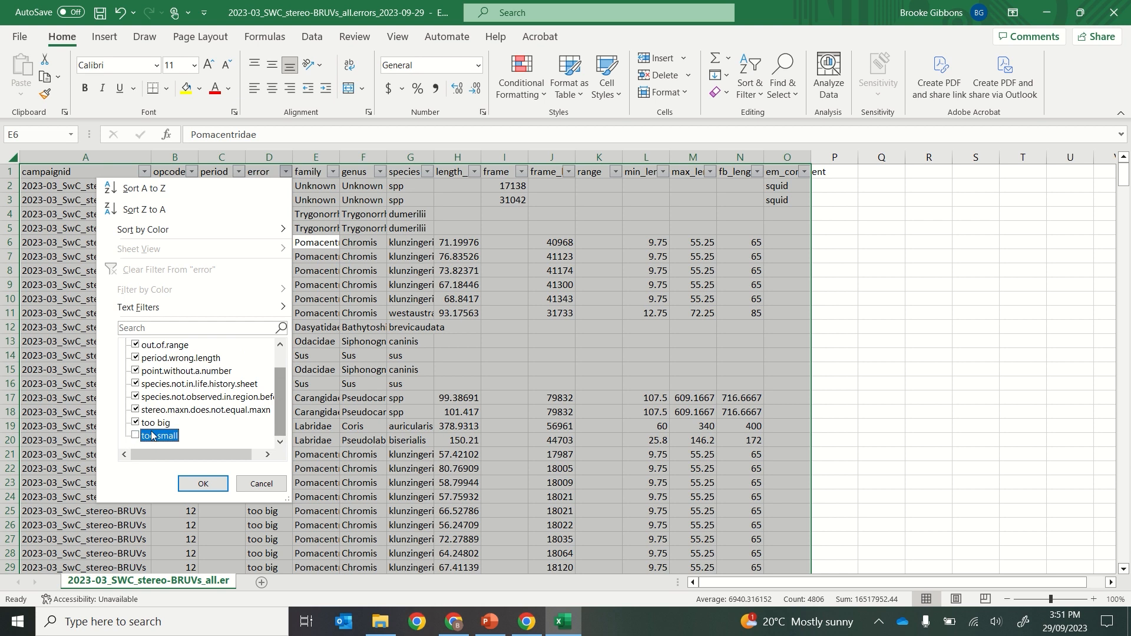
click(207, 482)
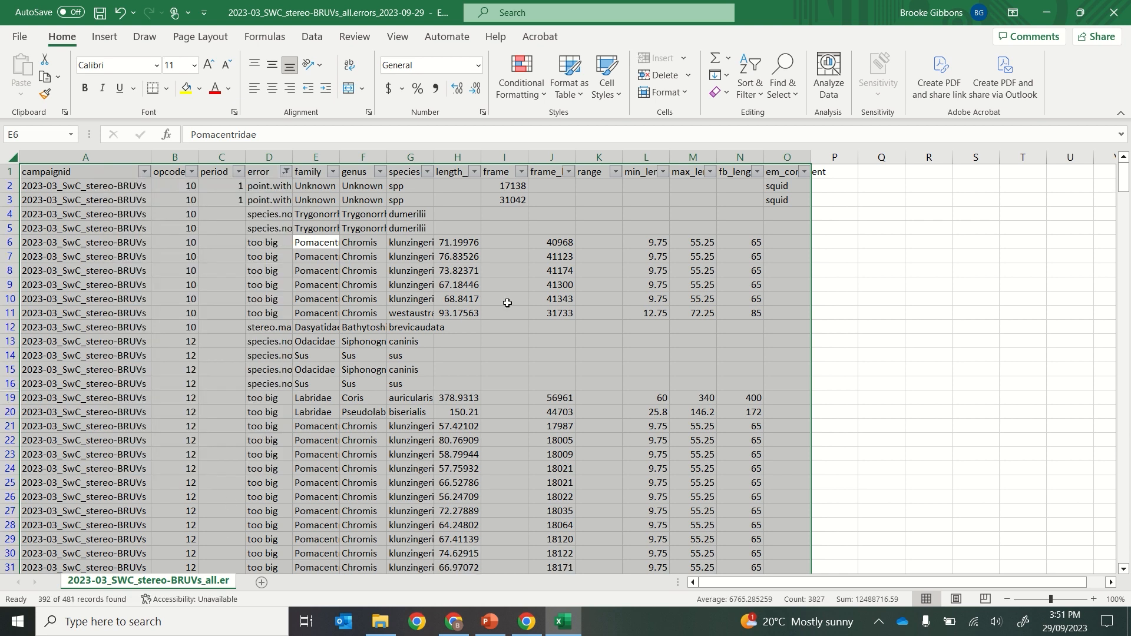
click(504, 299)
click(1113, 11)
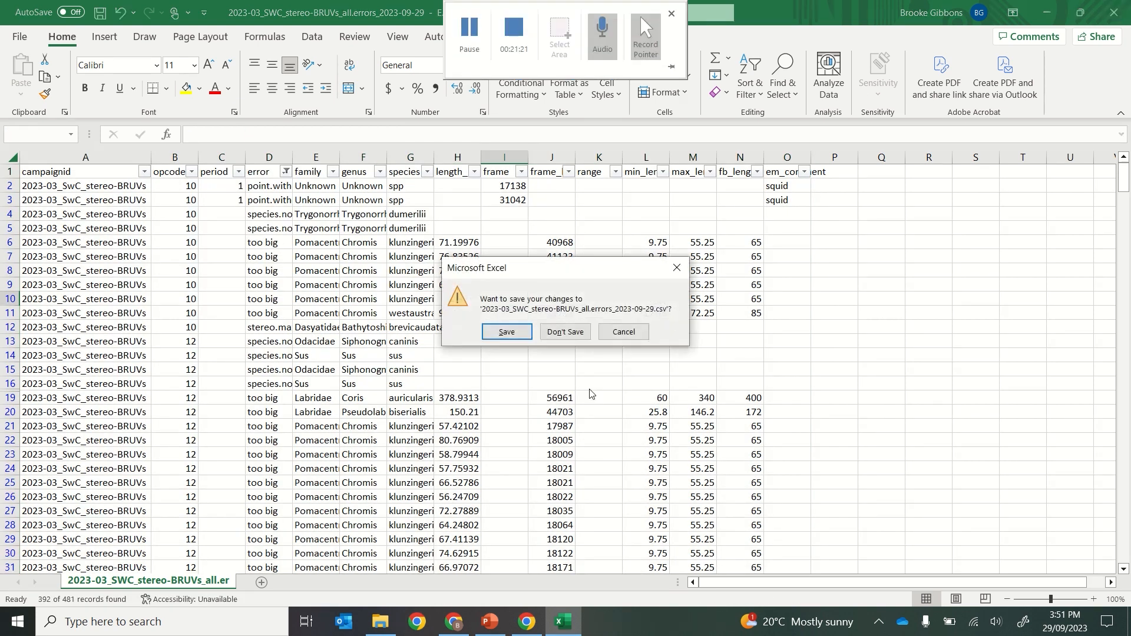
click(574, 331)
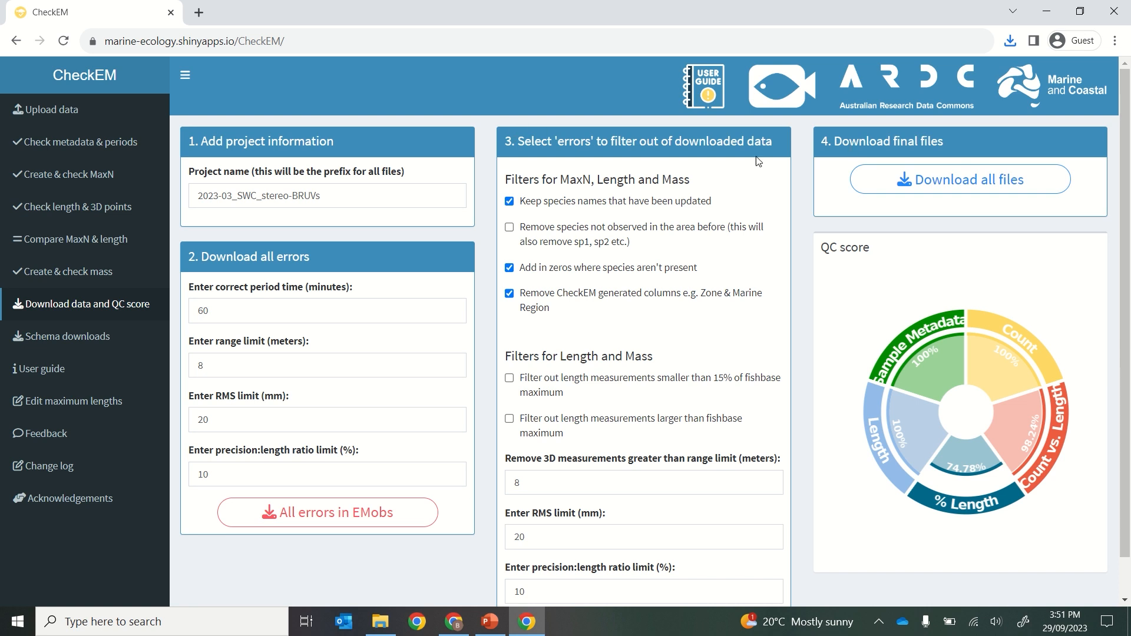
Review the filter options for the final data and download all files as 2023-03_SWC_stereo-BRUVs_all-files_2023-09-29 in Downloads.
scroll(675, 196, down, 1)
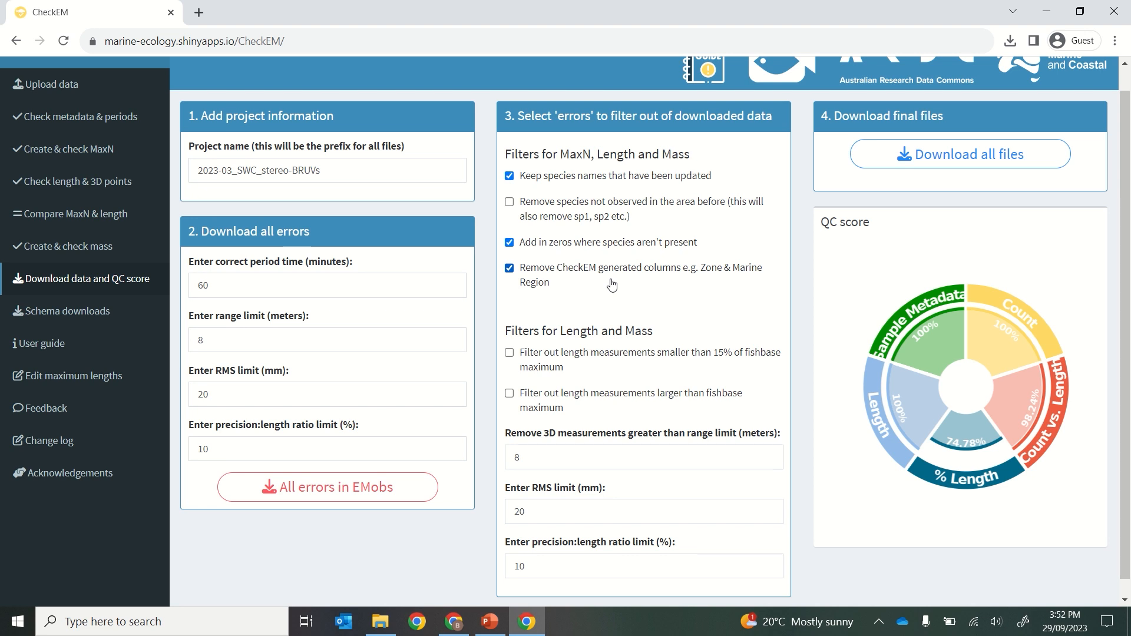
scroll(612, 285, down, 1)
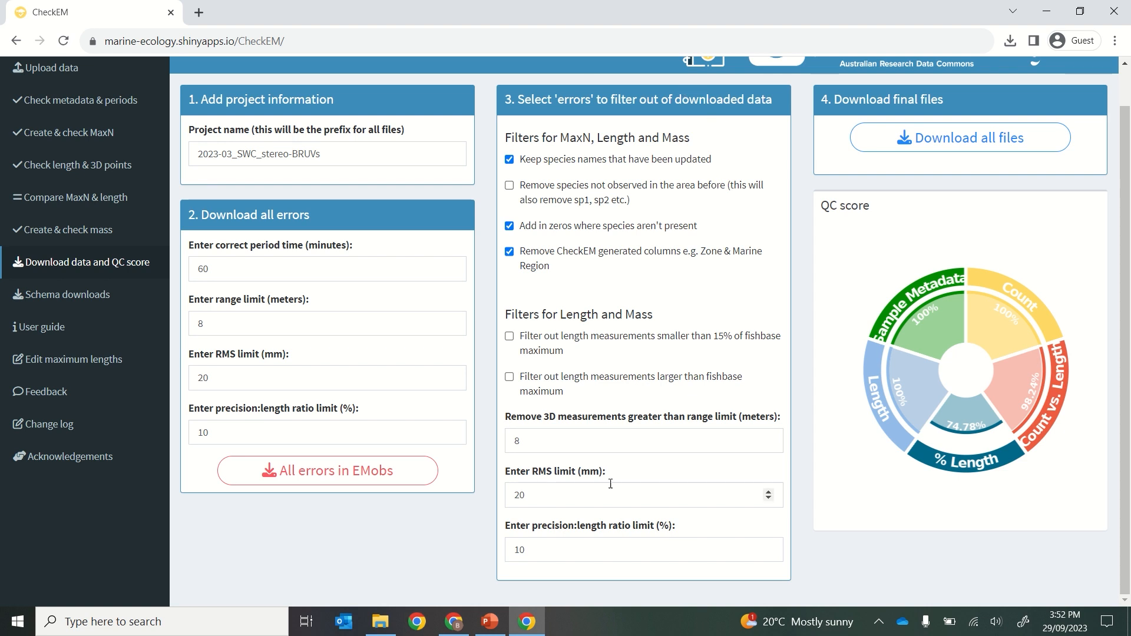
click(993, 129)
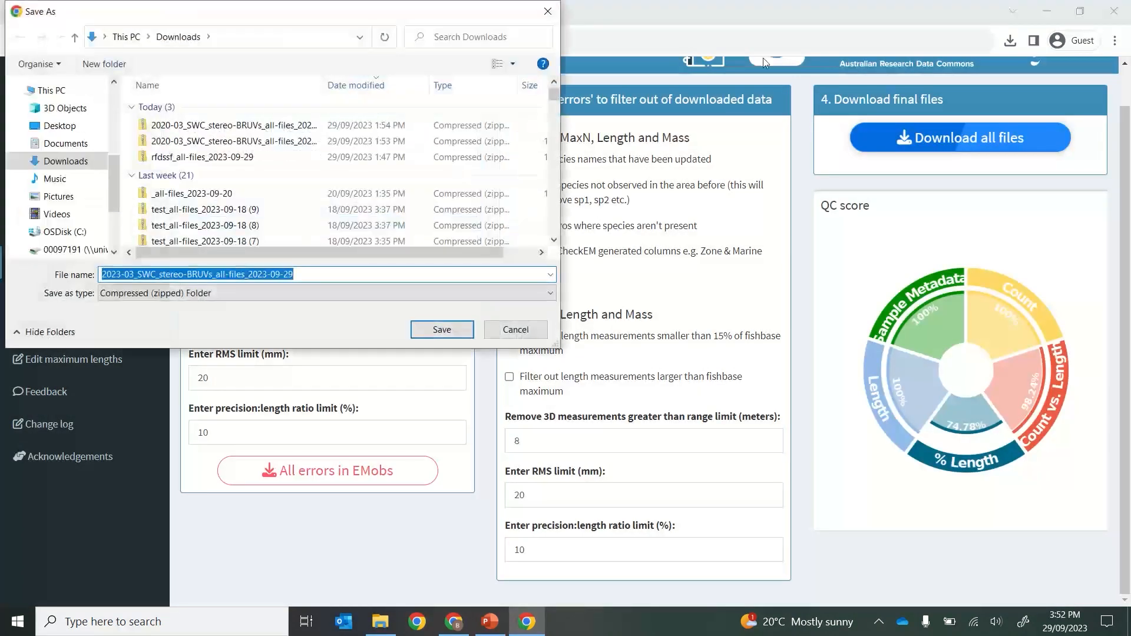
click(442, 329)
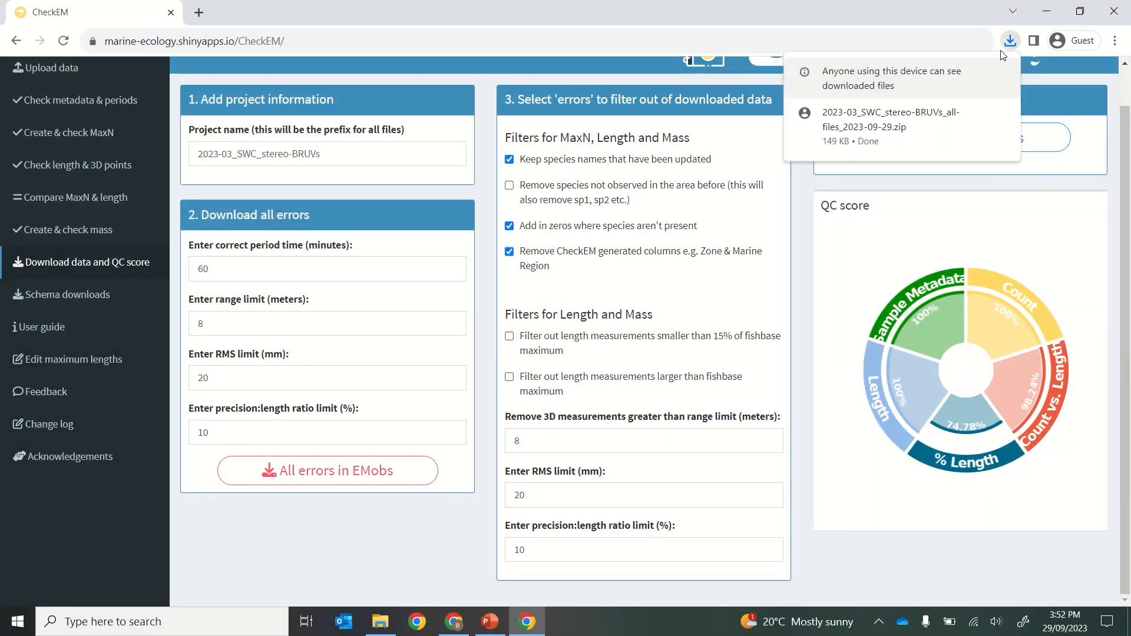
Open the count CSV from the downloaded zip in Excel and widen its campaignid column to fit the contents.
click(886, 121)
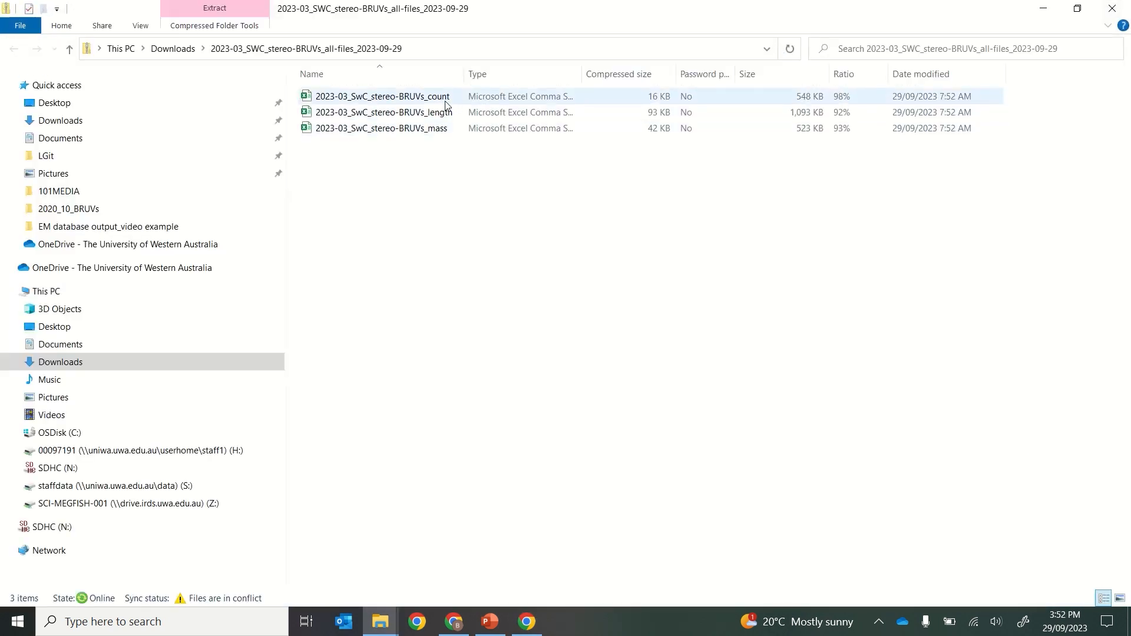
double_click(445, 101)
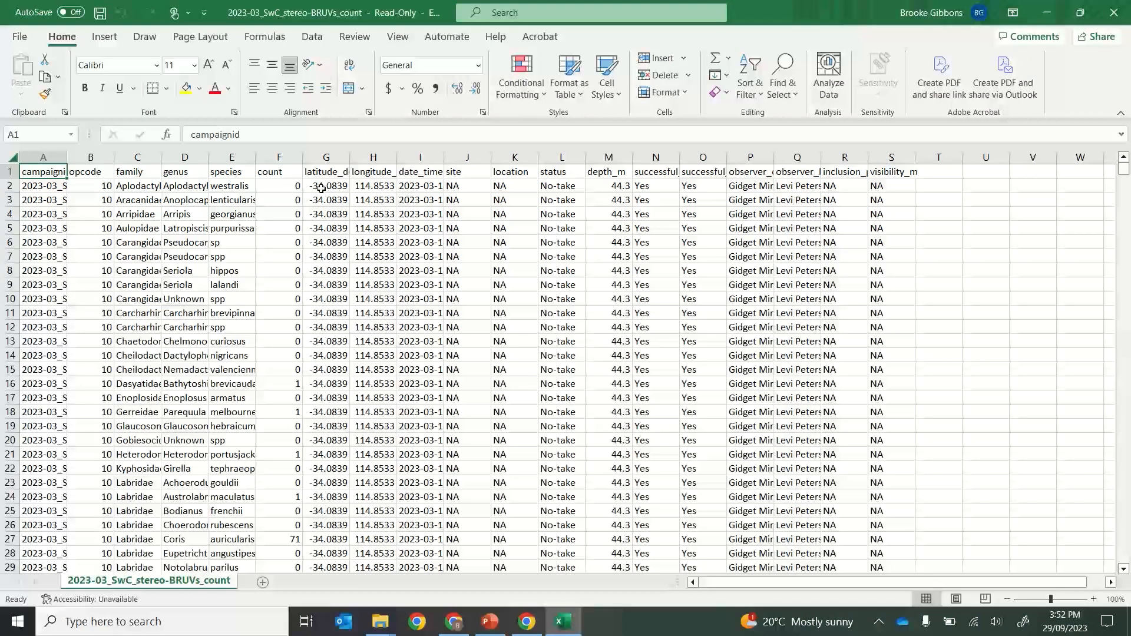
double_click(67, 157)
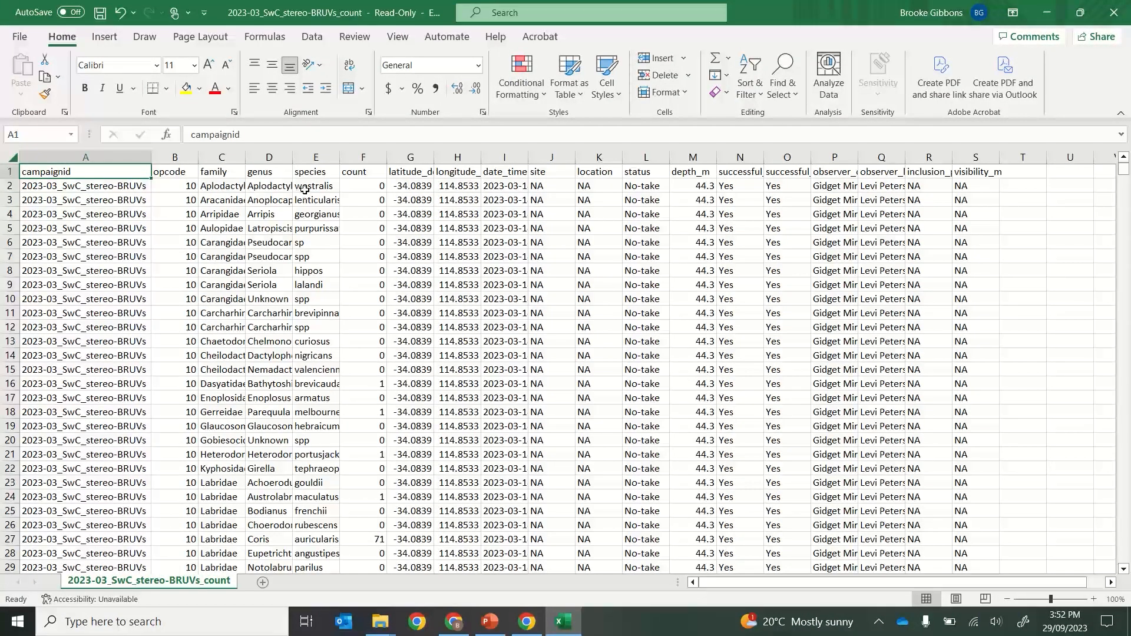
Examine the species column and the zero and non-zero values in the count column, and close the count file without saving the changes.
drag(312, 186, 296, 445)
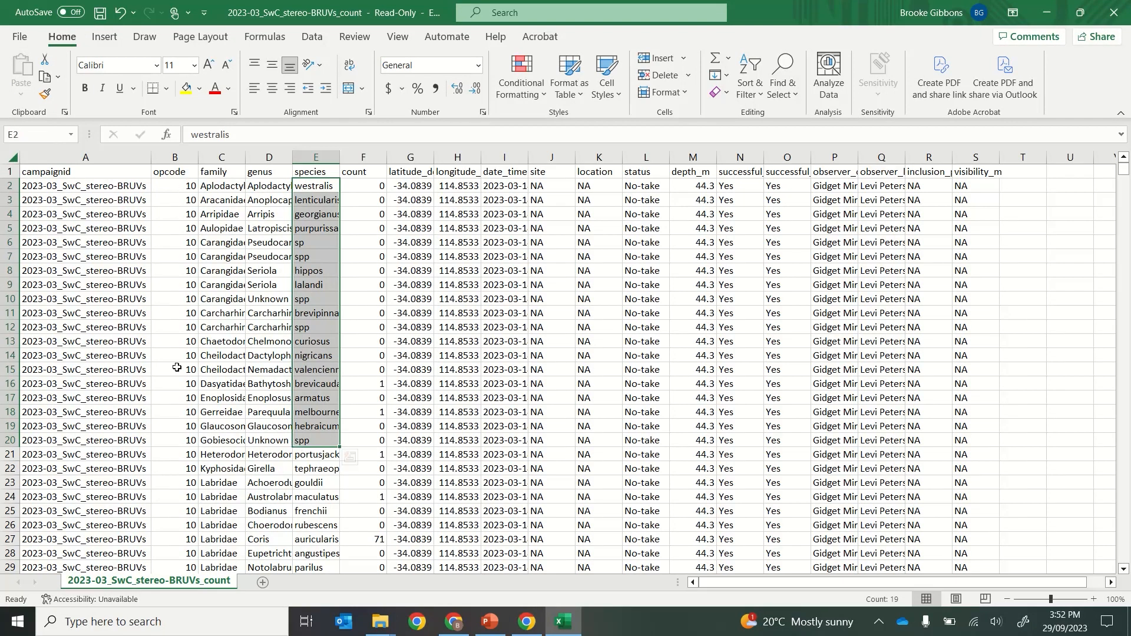
click(370, 190)
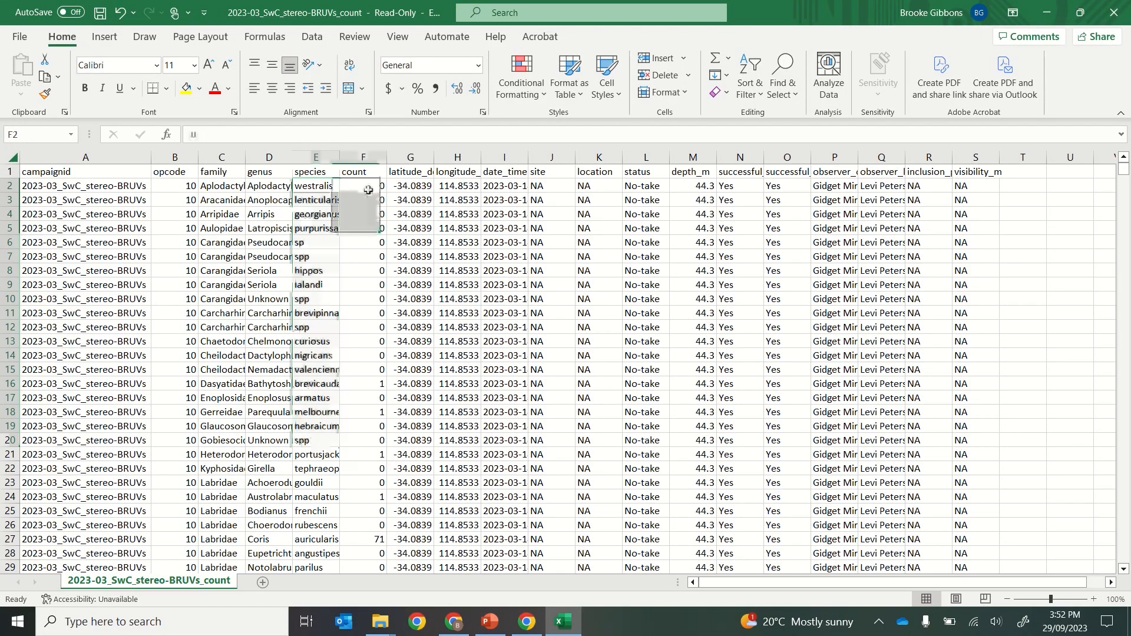
click(361, 226)
scroll(381, 439, down, 1)
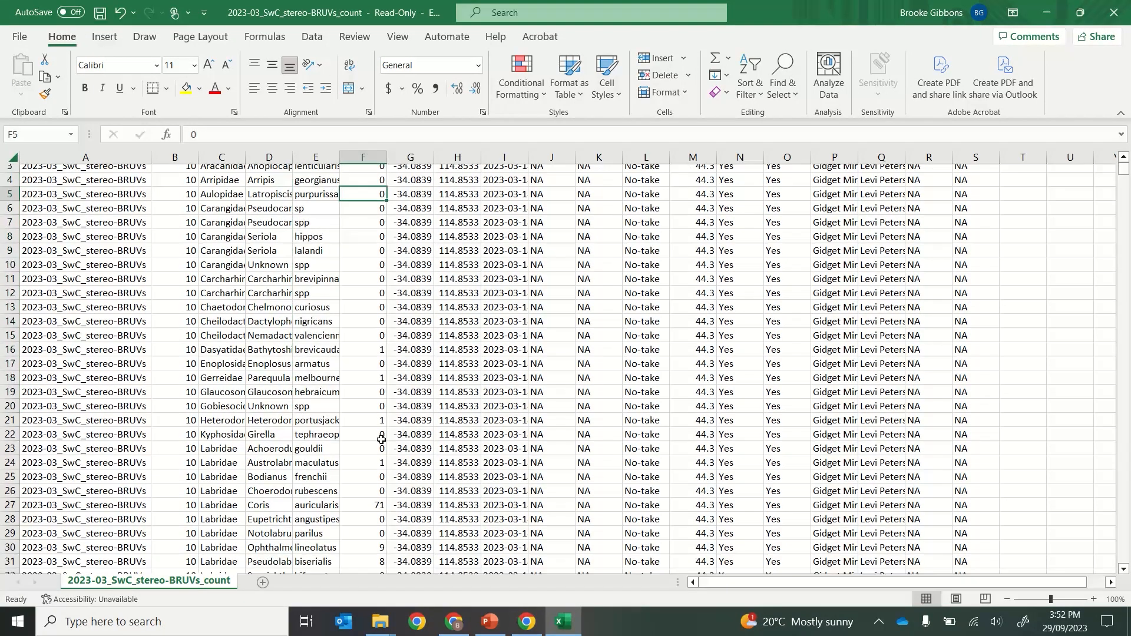
click(372, 350)
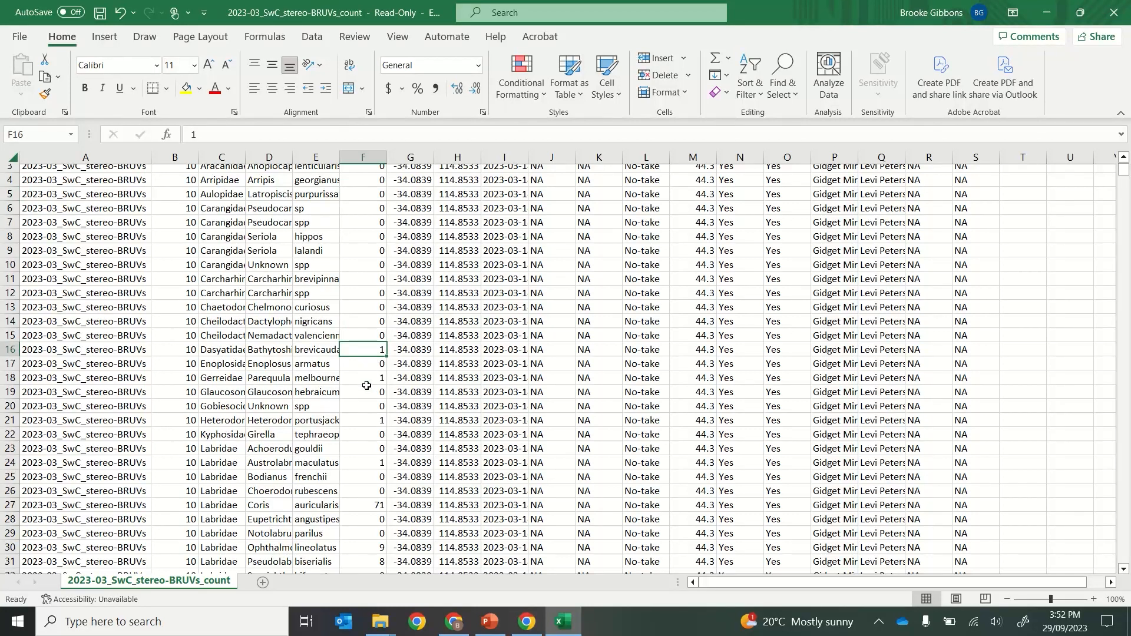
click(366, 385)
click(1114, 12)
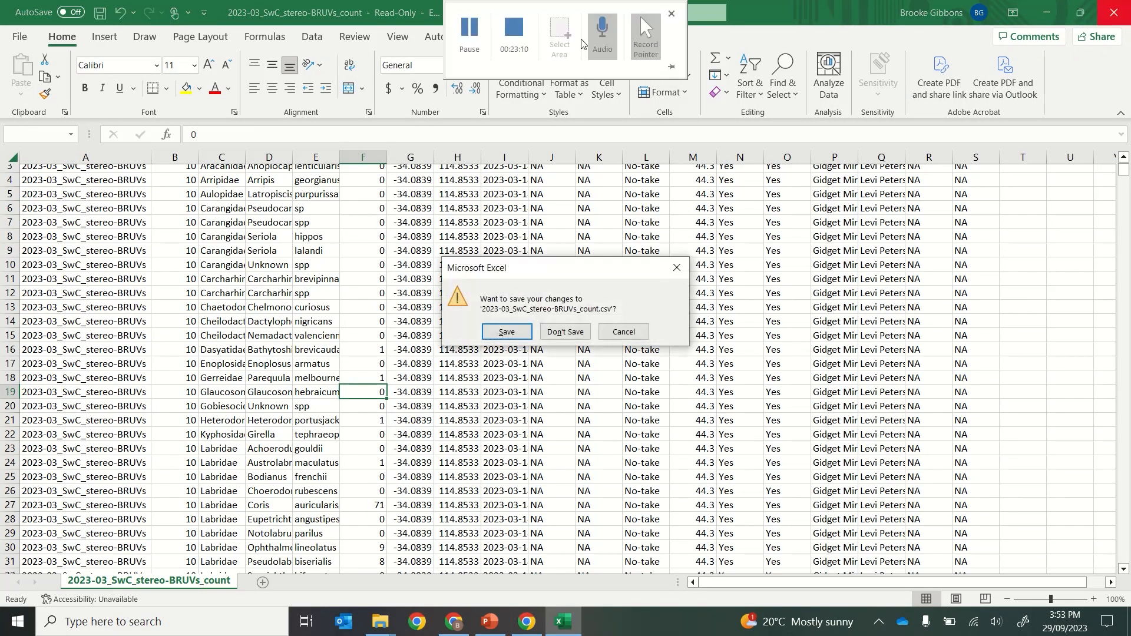
click(564, 332)
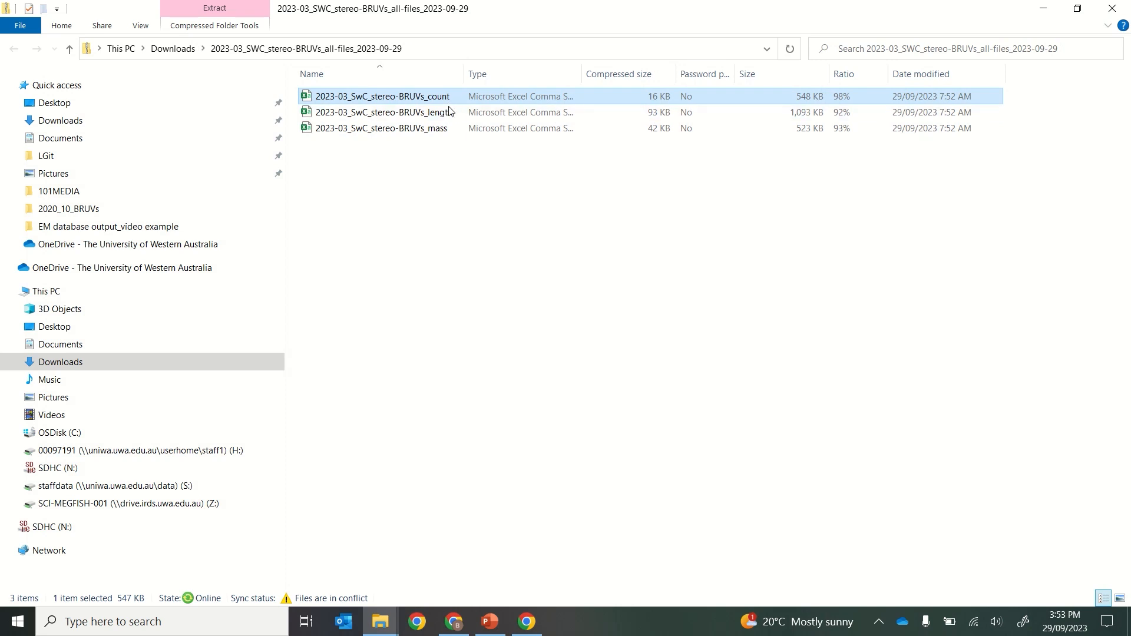
Back in CheckEM, turn off adding zeros for absent species and download all files as 2023-03_SWC_stereo-BRUVs_all-files_2023-09-29 (1) in Downloads.
click(1046, 9)
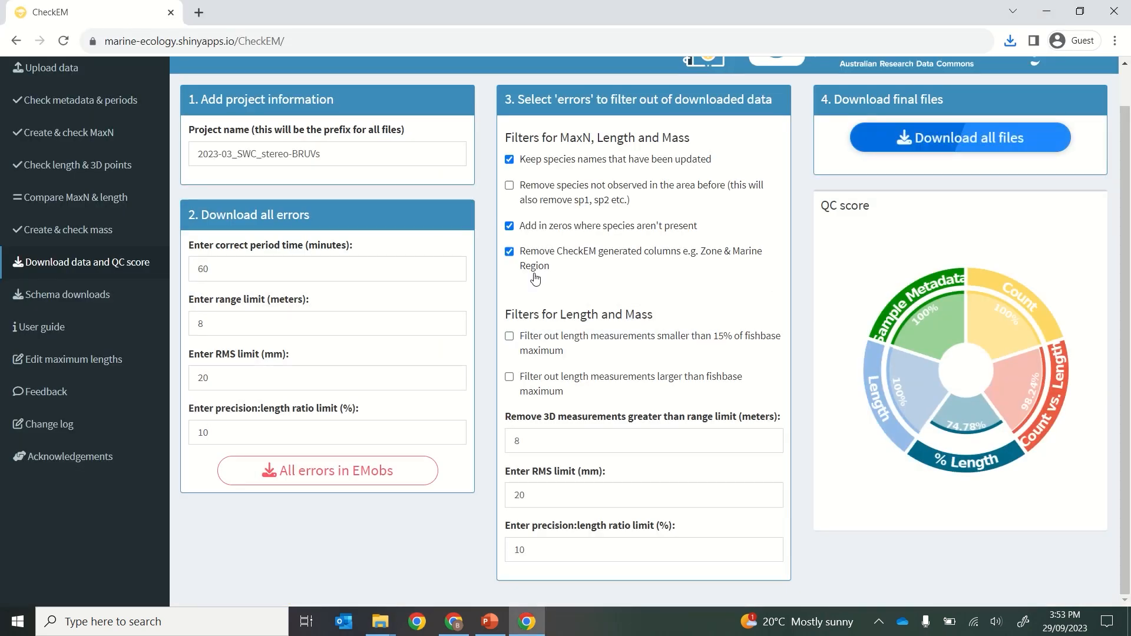
click(517, 233)
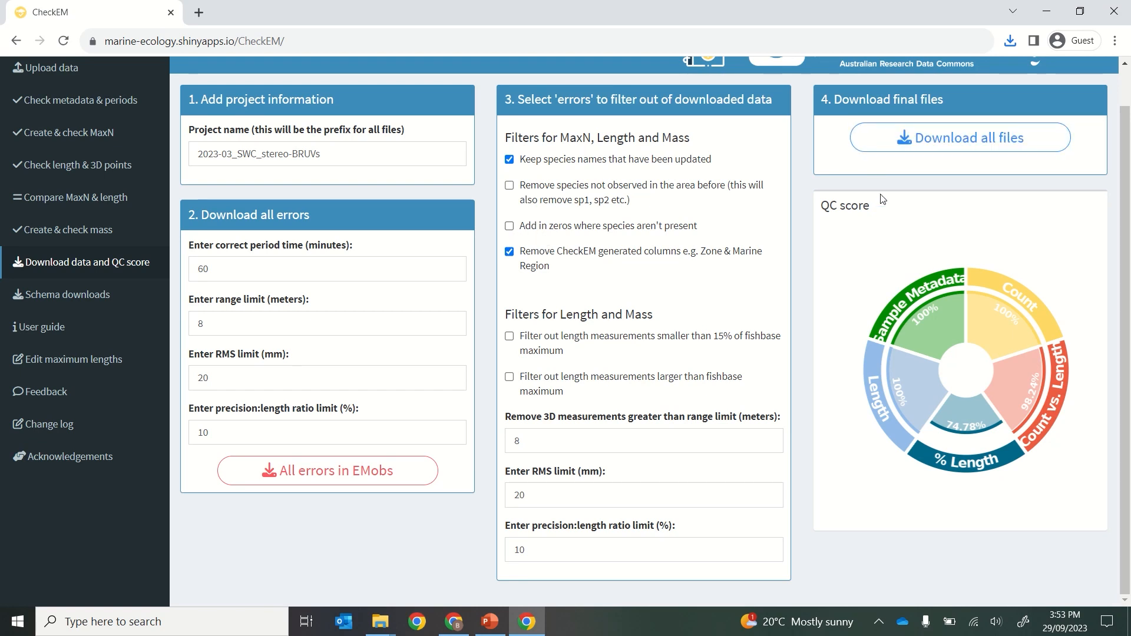
click(905, 140)
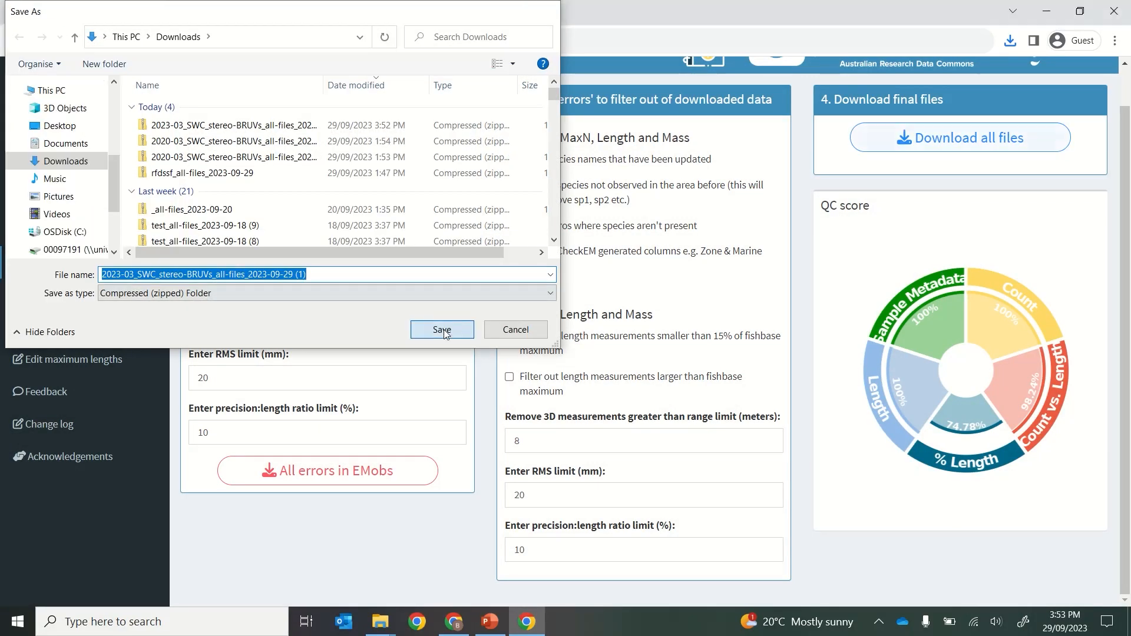
click(442, 331)
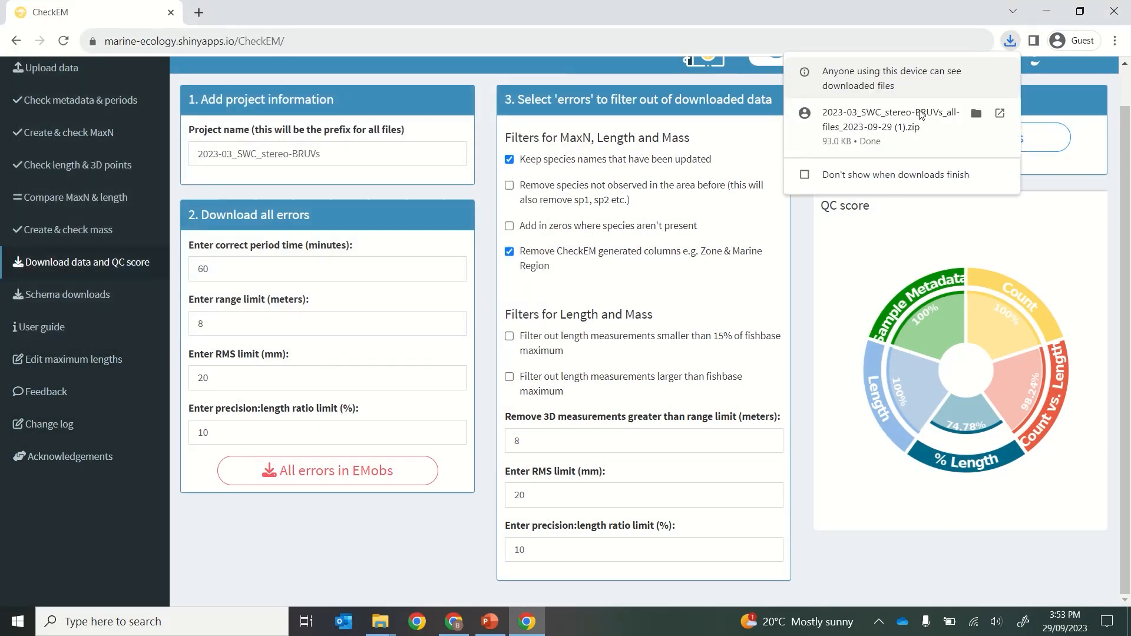
Open the metadata CSV from the newly downloaded zip in Excel and widen its campaignid column to fit the contents.
click(918, 113)
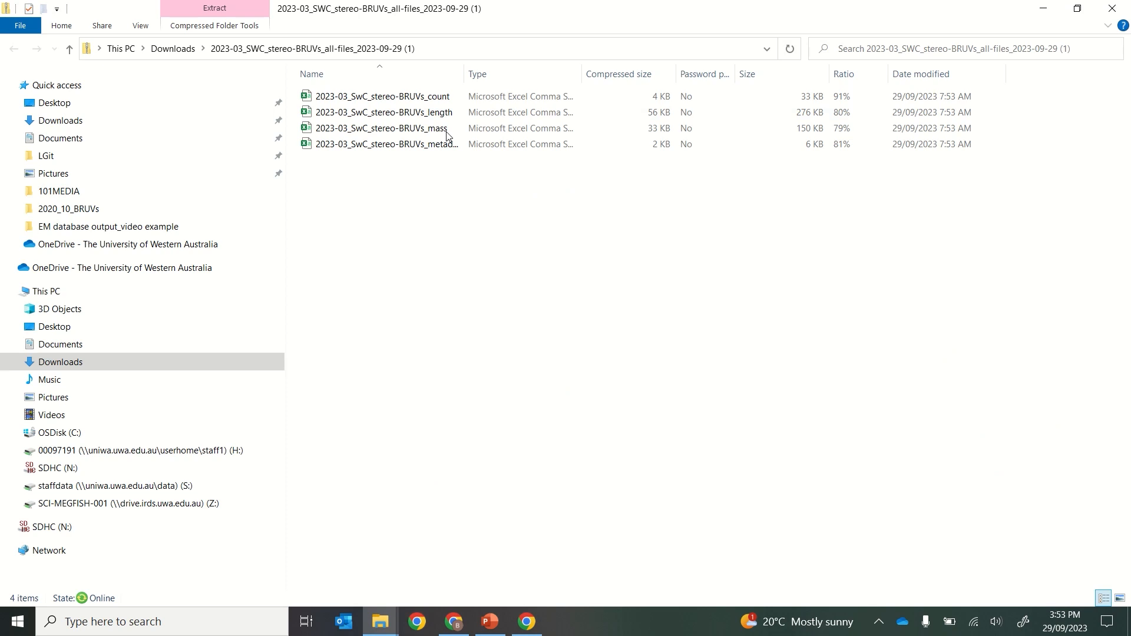
double_click(465, 70)
click(451, 147)
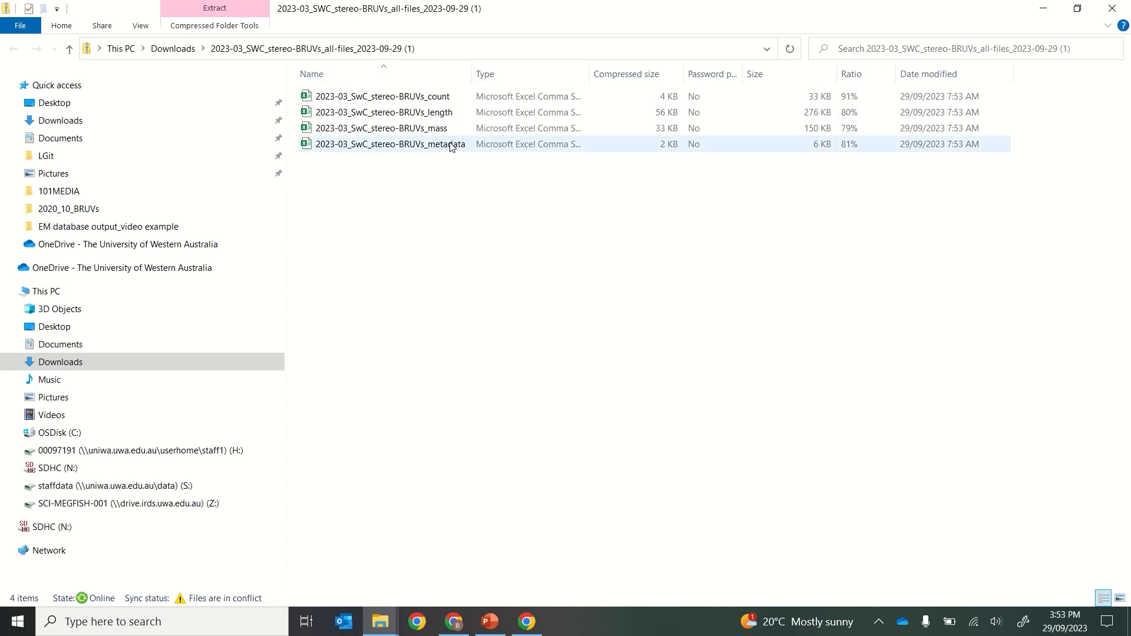
click(449, 148)
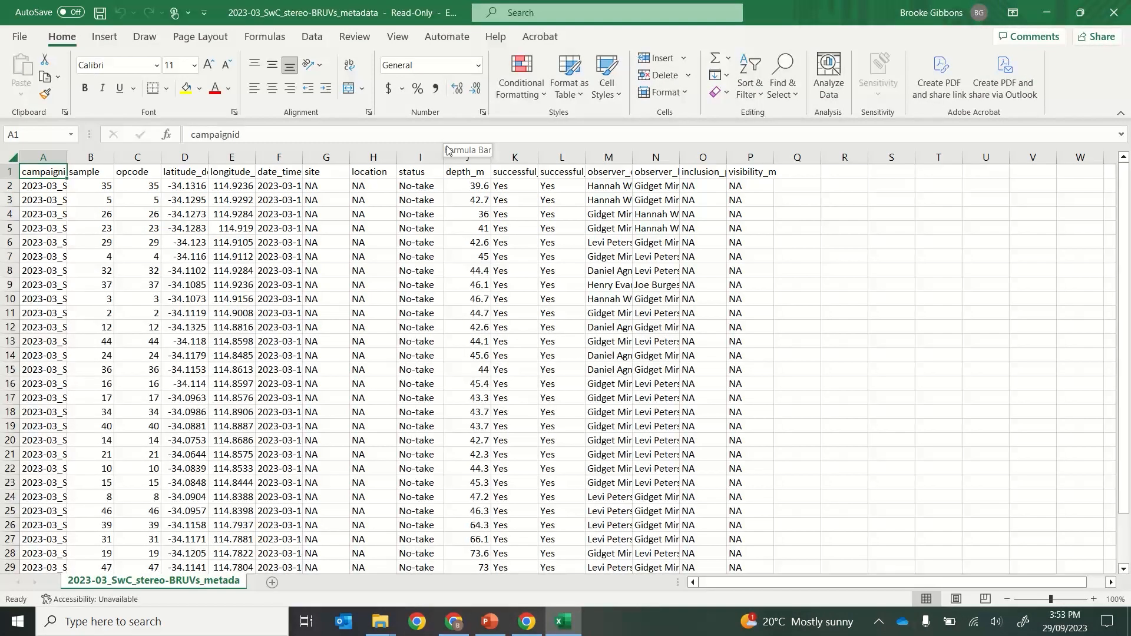
double_click(67, 155)
Look through the sample rows in the metadata file and close it without saving the changes.
scroll(412, 288, down, 4)
scroll(413, 288, up, 4)
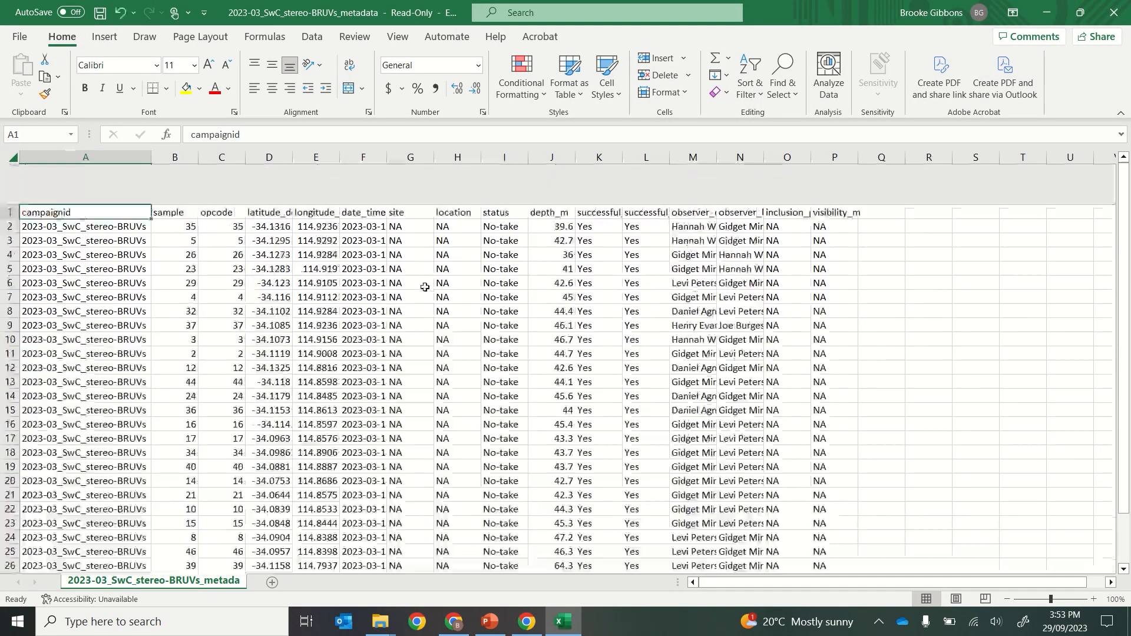
click(1113, 12)
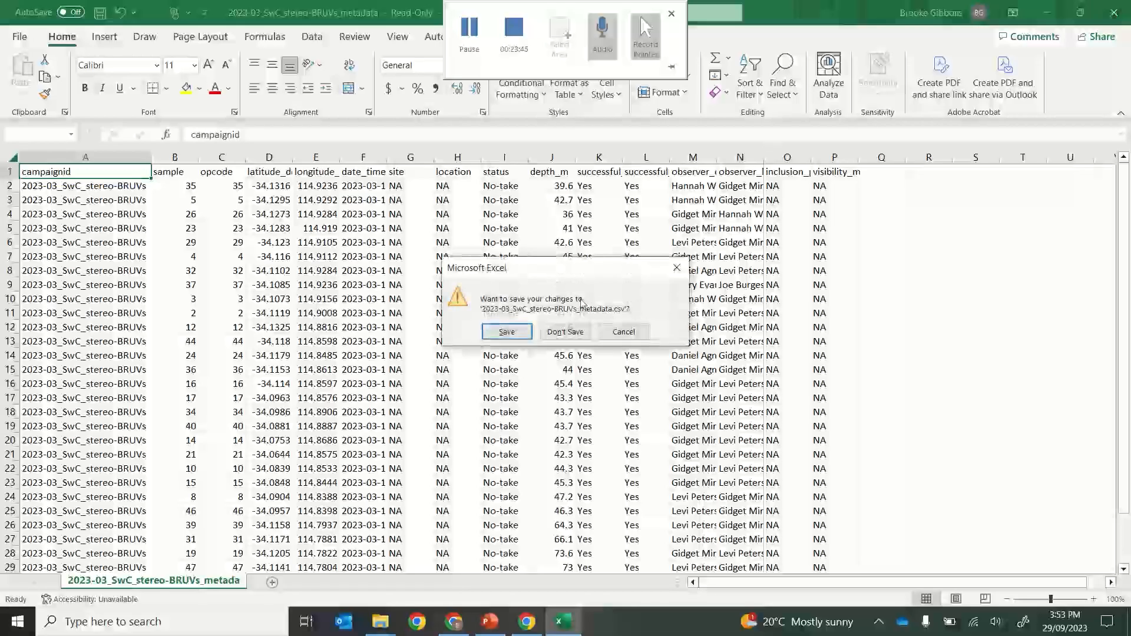
click(561, 331)
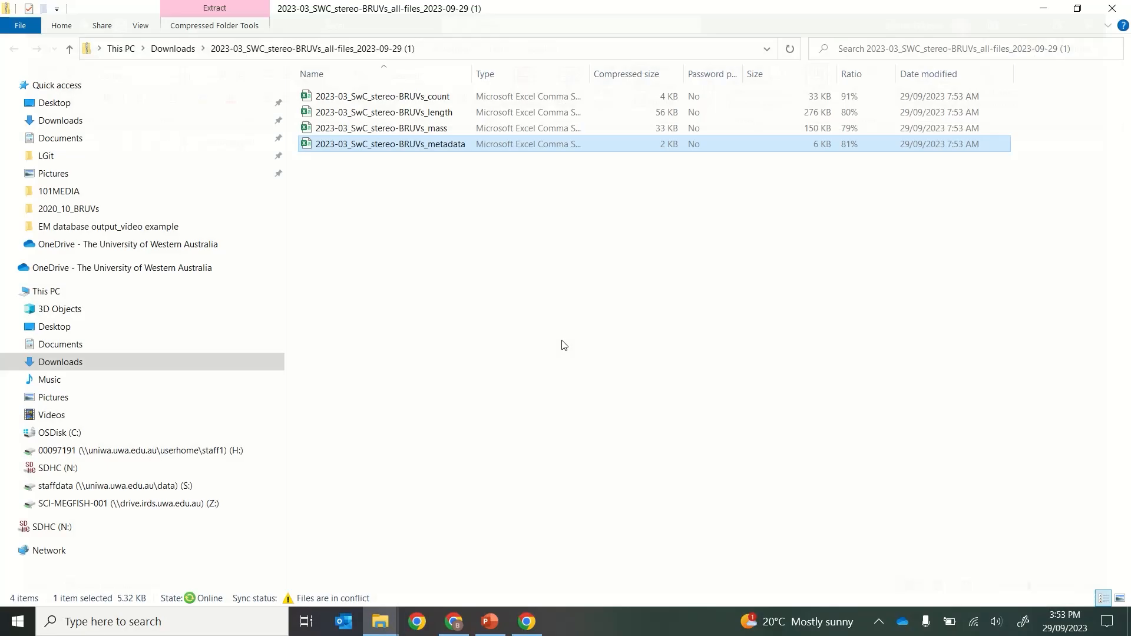
Open the new zip's count CSV to check its columns and counts, and close both the file and the zip folder.
click(446, 101)
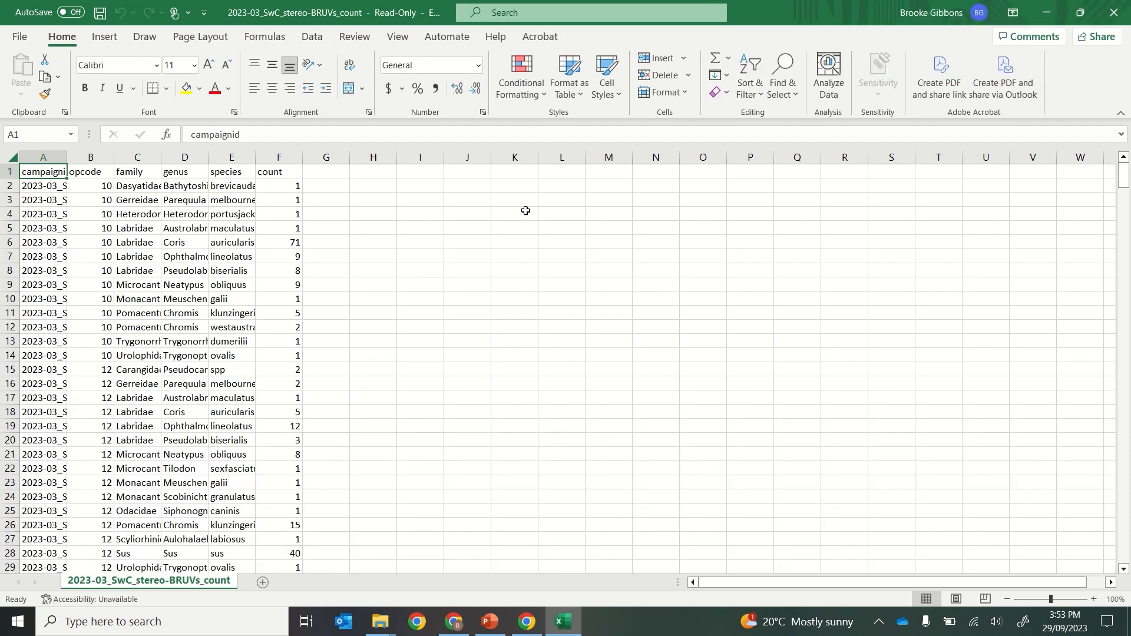
click(1114, 12)
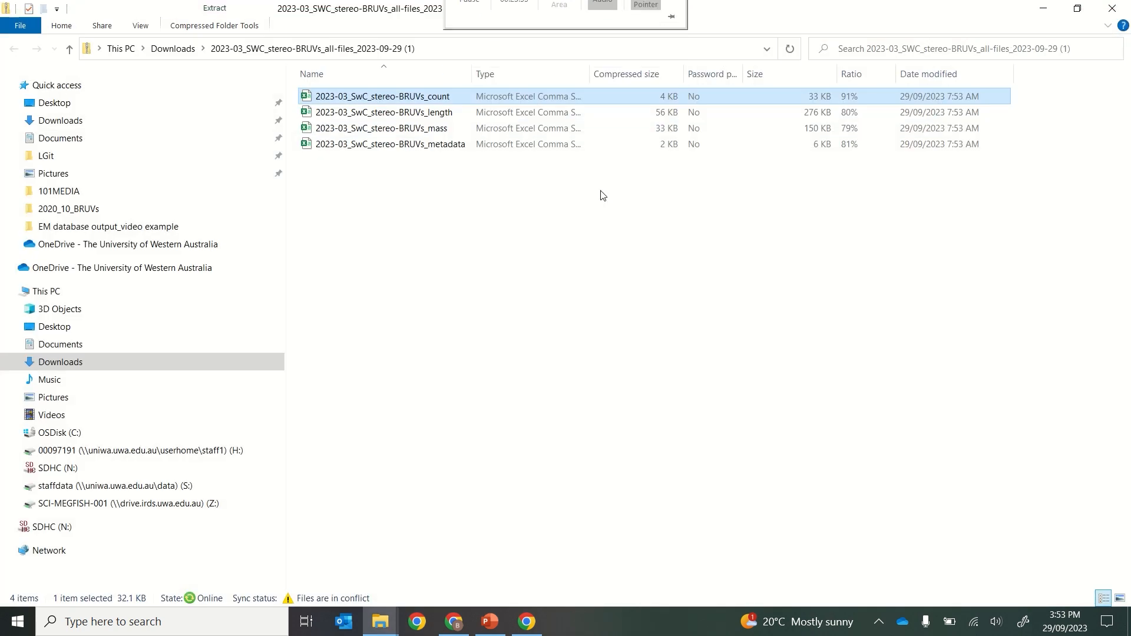
click(1114, 9)
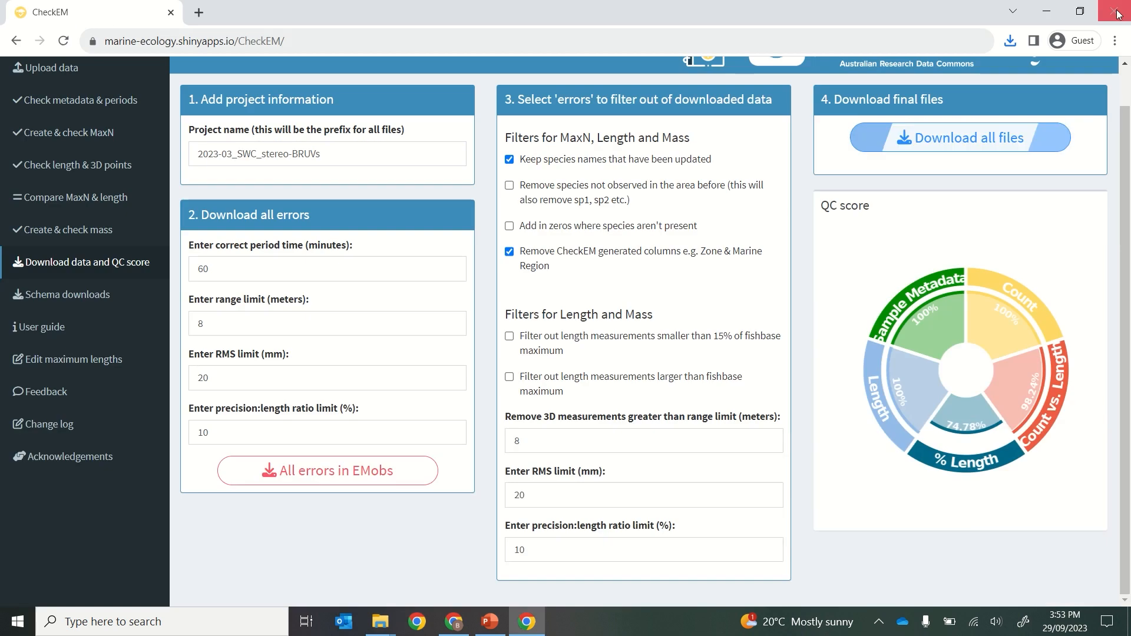